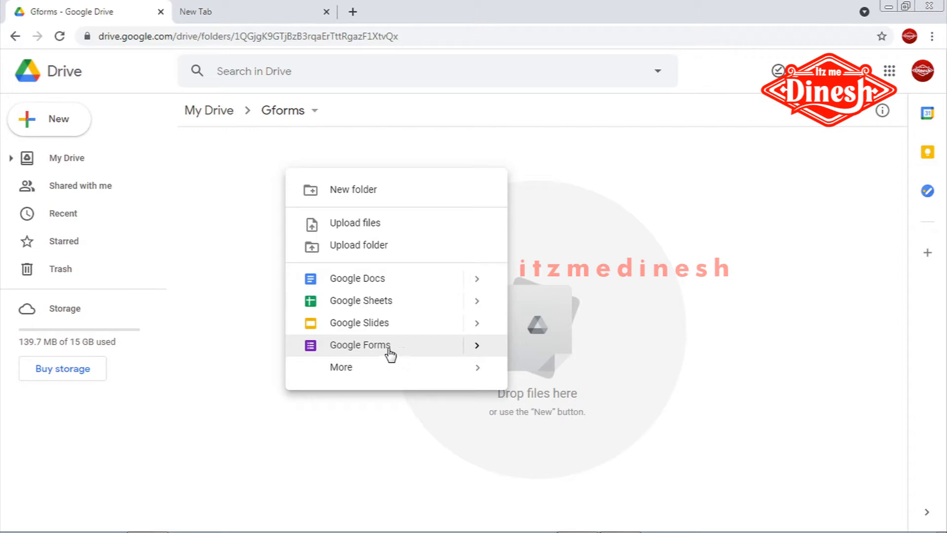
- Create a new Google Form in the Gforms folder, then go to the new browser tab
left_click(446, 353)
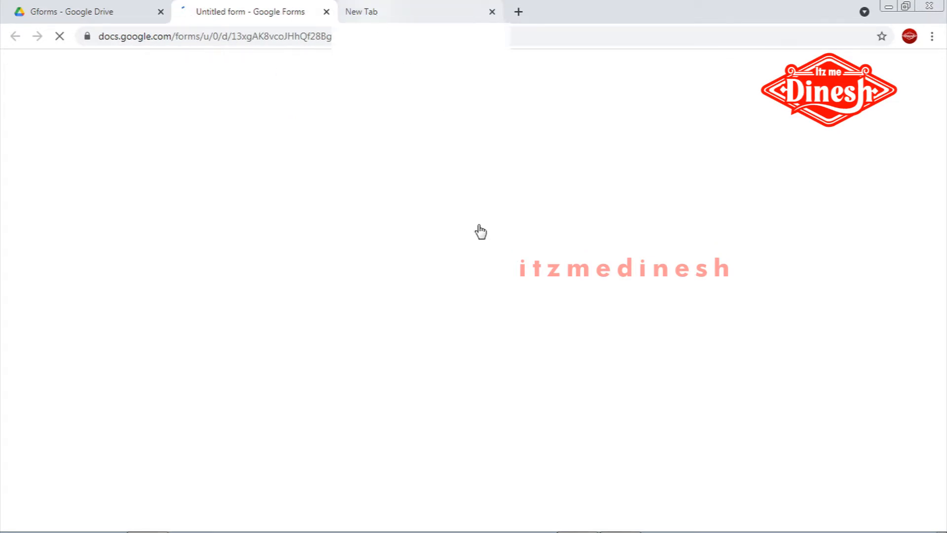
left_click(405, 11)
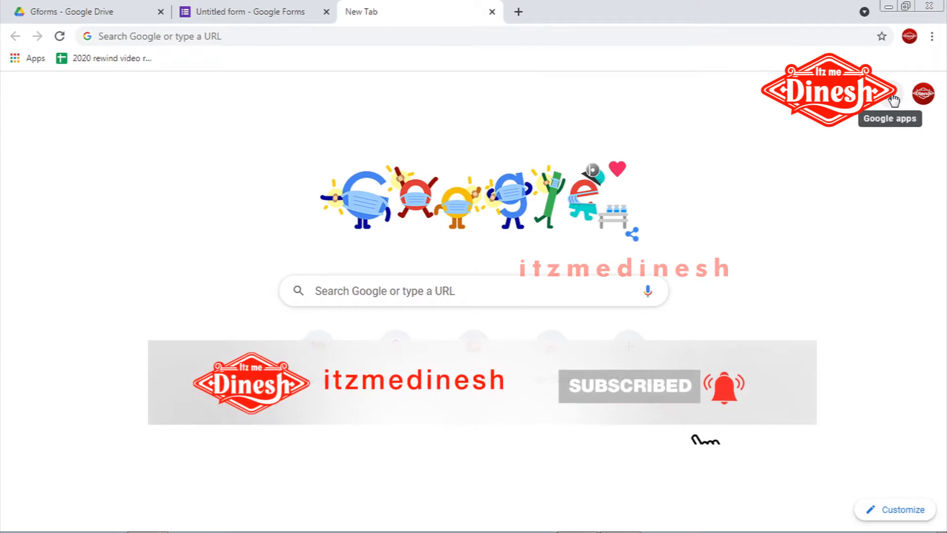
- Move the Forms tile higher in the Google apps list, then return to the Untitled form
left_click(892, 96)
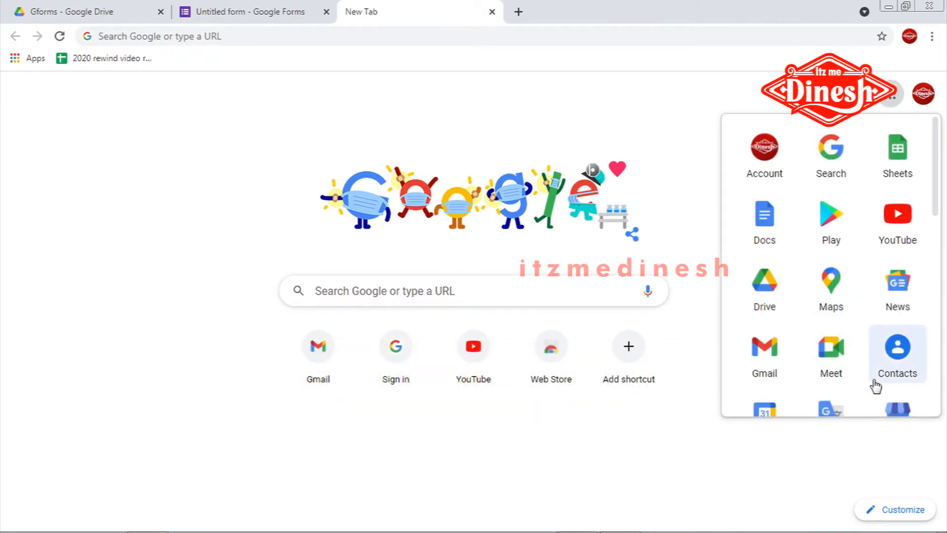
scroll(868, 377, "down", 10)
scroll(860, 362, "up", 10)
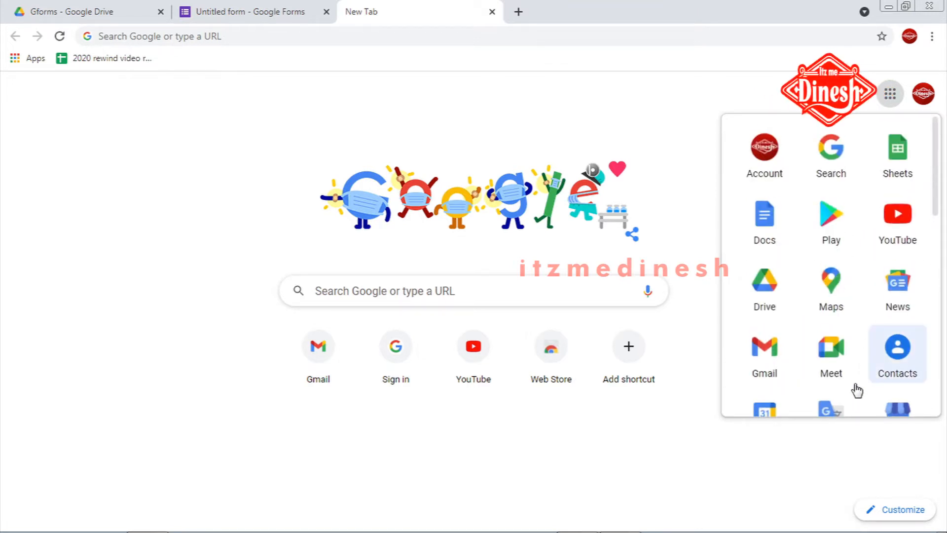
scroll(856, 390, "down", 4)
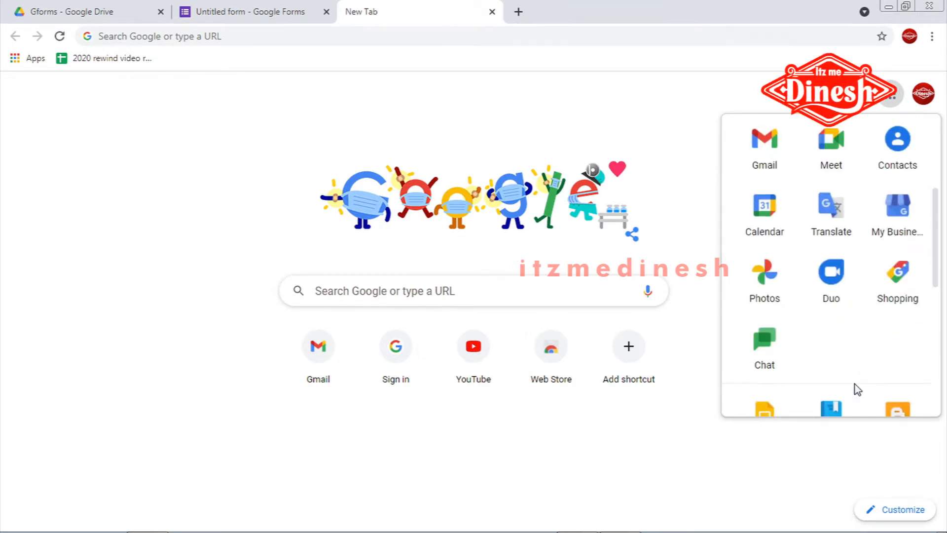
scroll(856, 363, "down", 5)
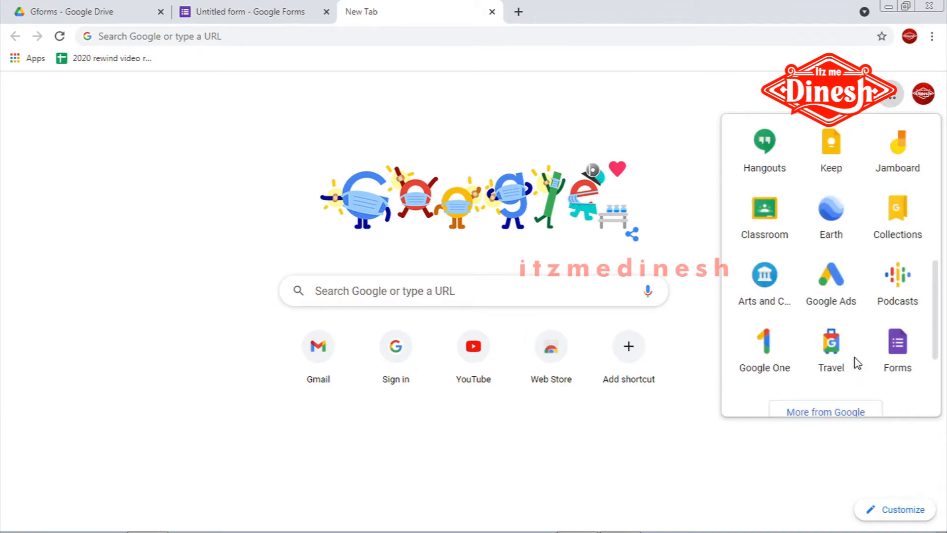
scroll(856, 363, "down", 1)
left_click_drag(899, 337, 838, 223)
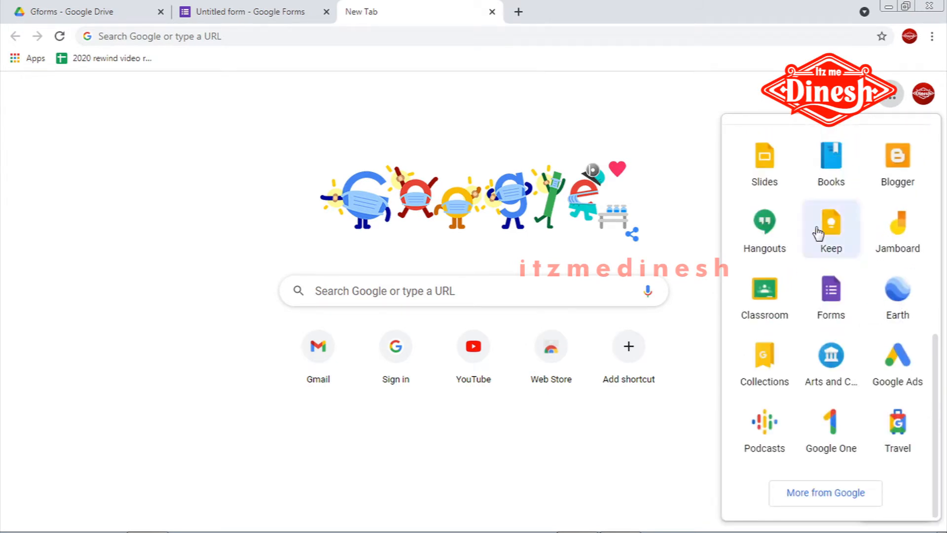
left_click(457, 100)
left_click(231, 15)
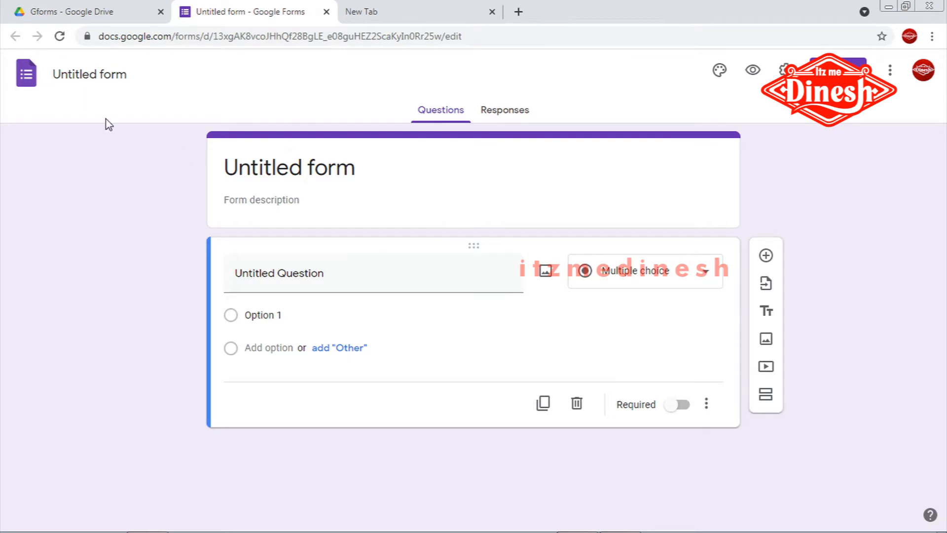
- Rename the untitled form to 'First Form'
left_click(84, 77)
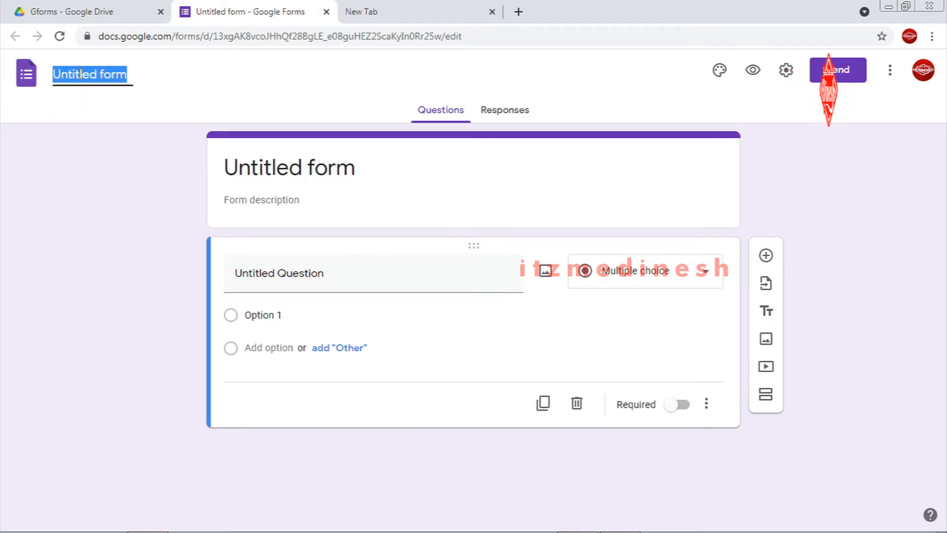
type("Fir")
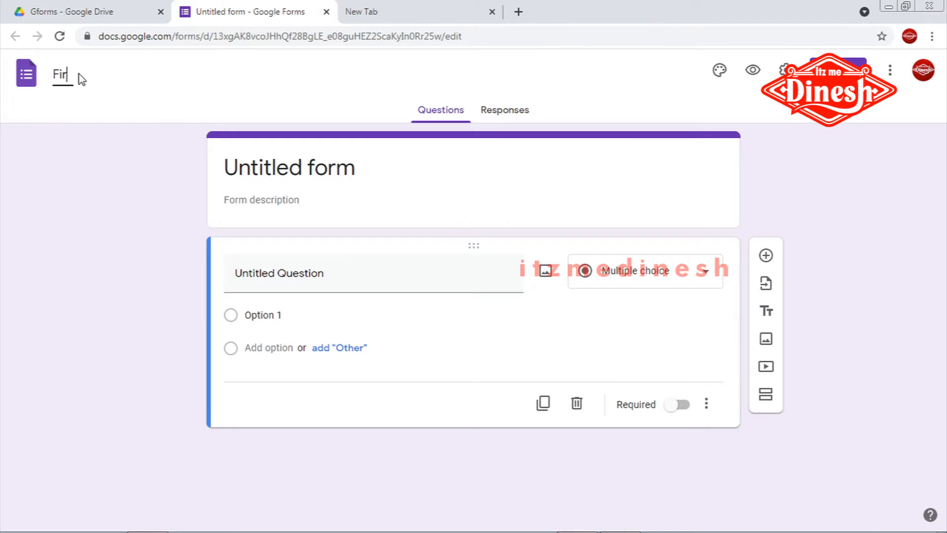
type("st FOrm")
key("BackSpace")
key("BackSpace")
key("BackSpace")
type("orm")
left_click(74, 199)
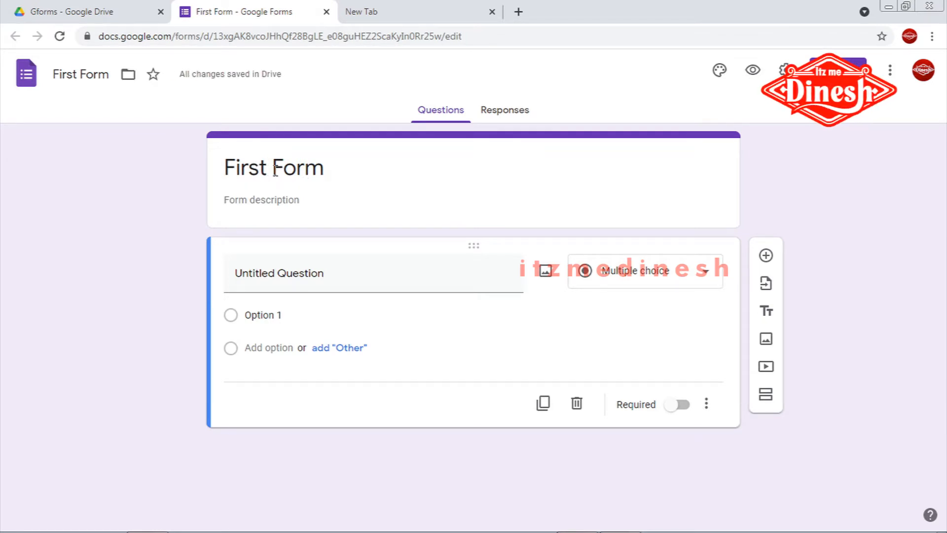
- Add the form description 'This is my first Google Form'
left_click(271, 201)
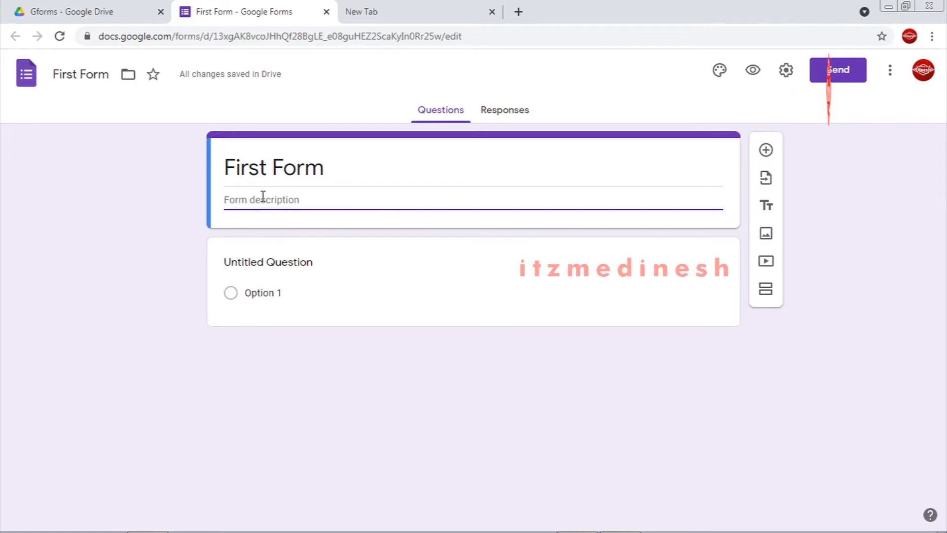
type("This is")
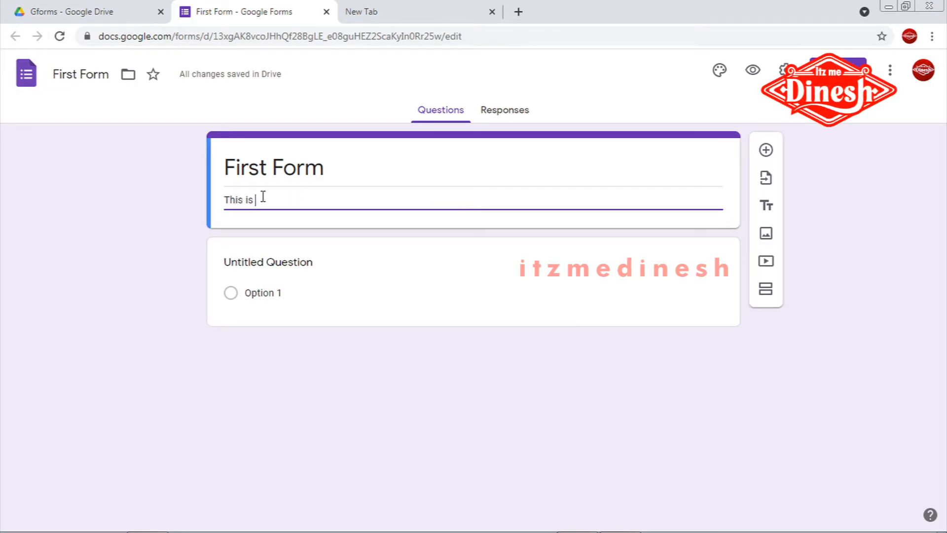
type(" t")
key("BackSpace")
type("my ")
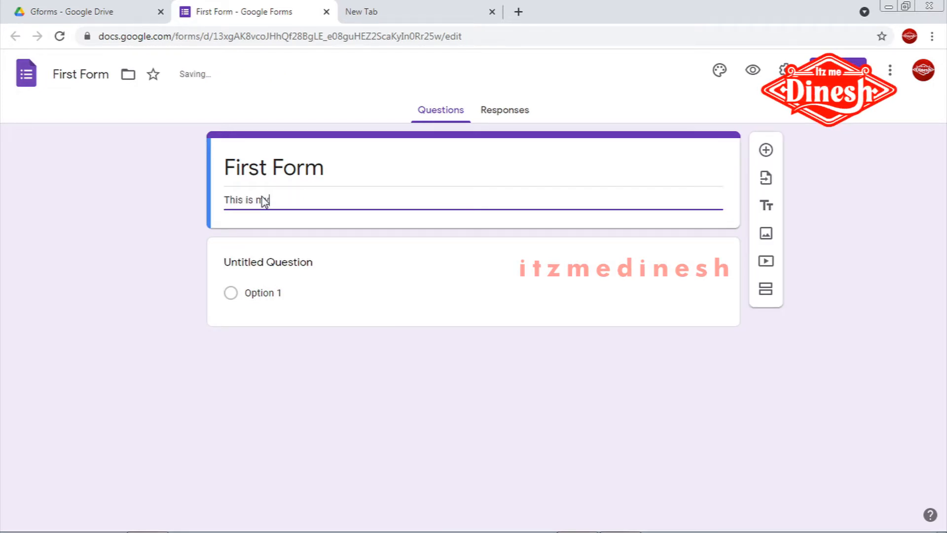
type("first Google Form")
left_click(106, 188)
left_click(78, 75)
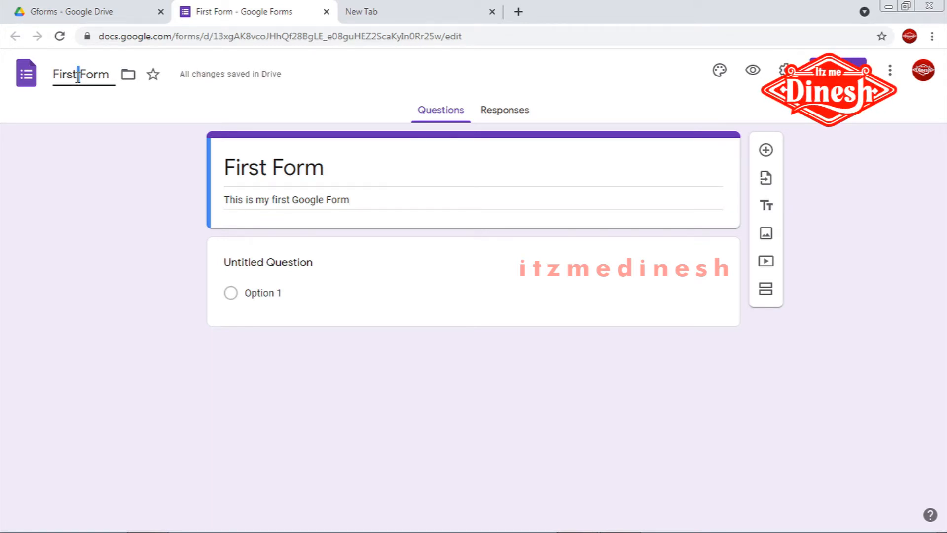
- Rename the form to 'Exam' with description 'This form is for XXXX Exam Questions'
triple_click(77, 74)
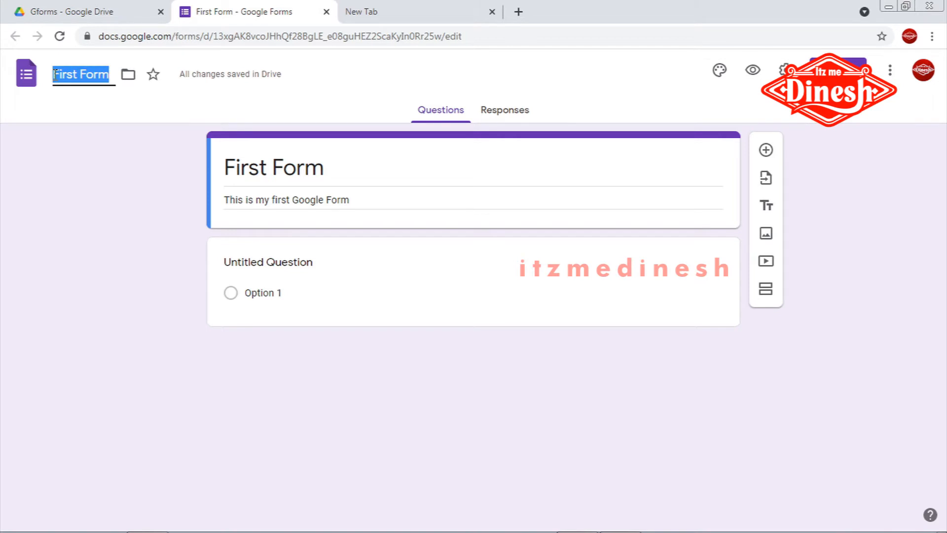
type("Exam")
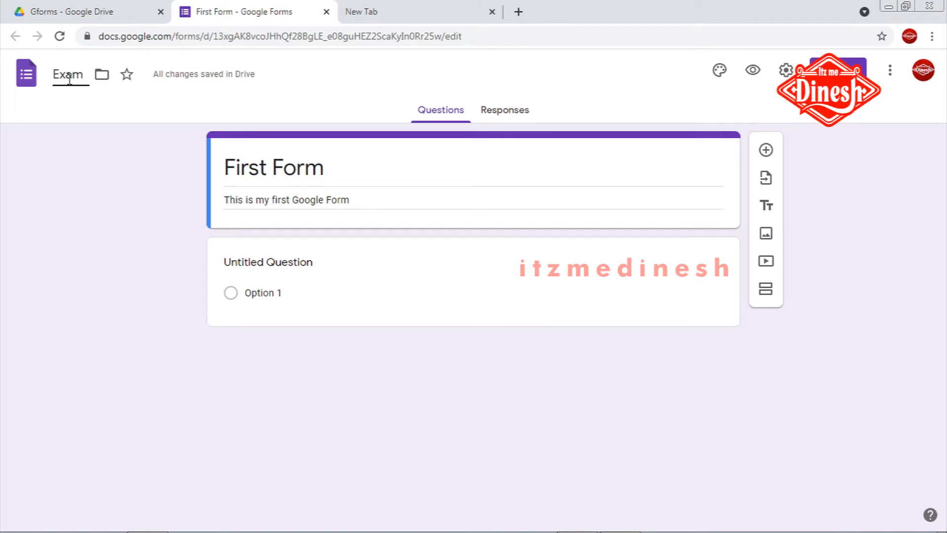
left_click(255, 170)
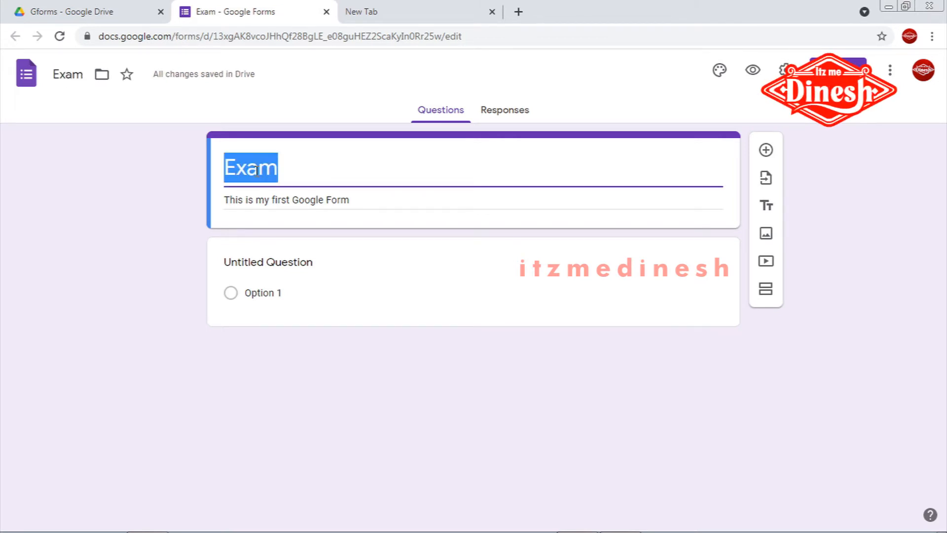
left_click(269, 200)
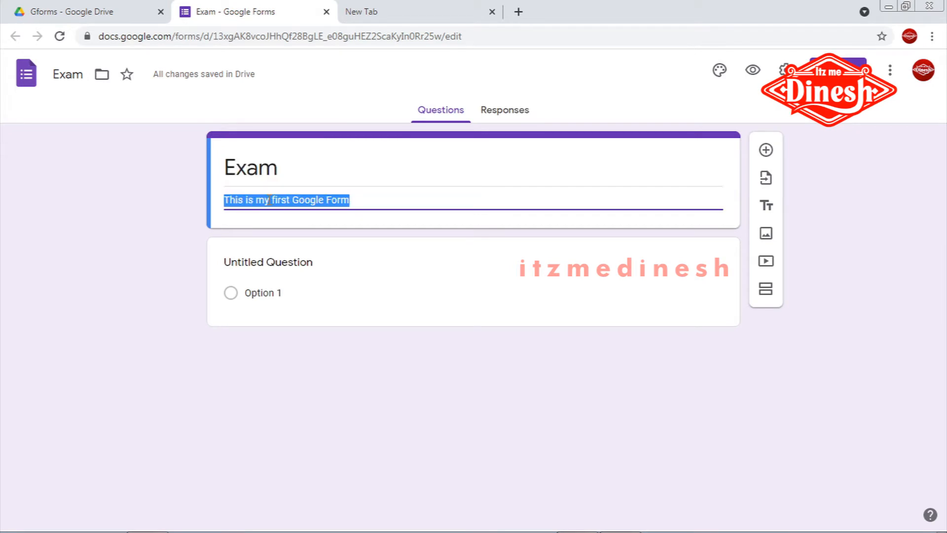
type("Thio")
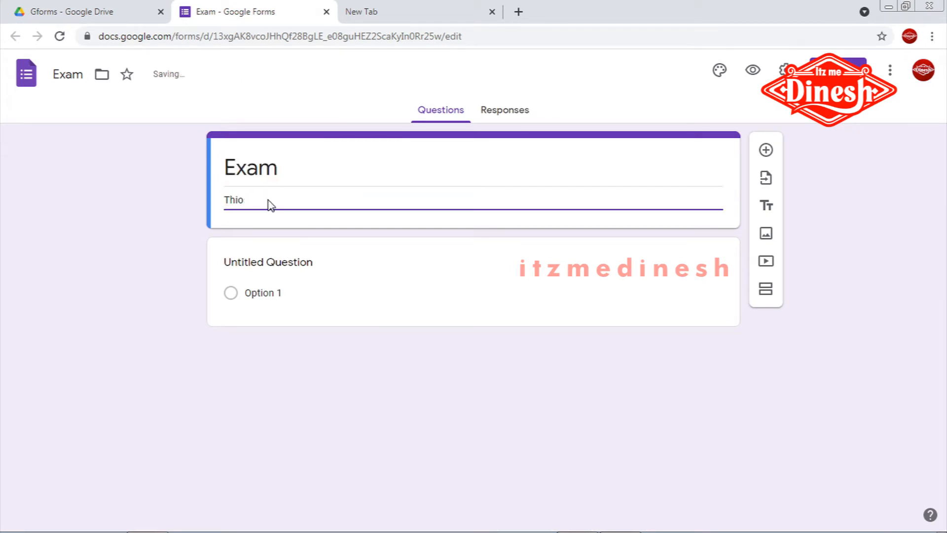
key("BackSpace")
type("s form is for ")
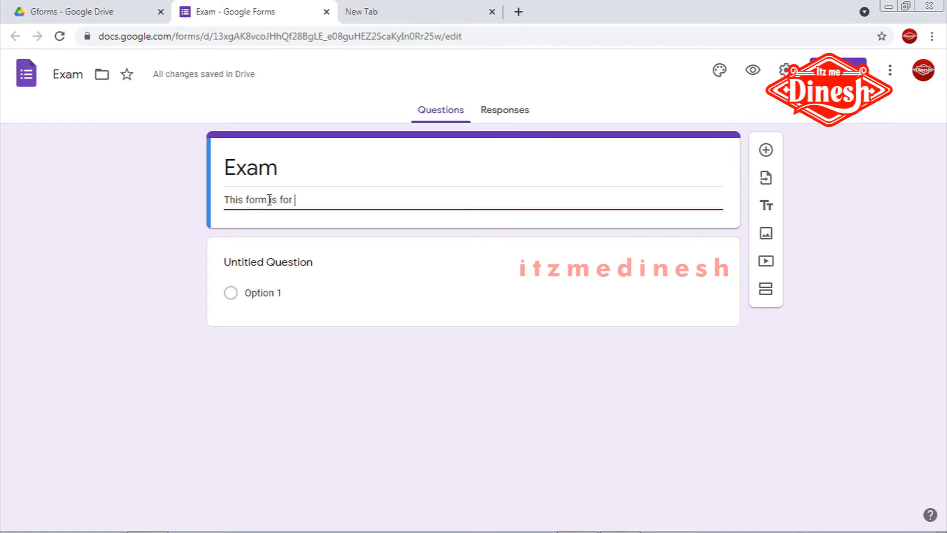
type("XXXX Exam Questions")
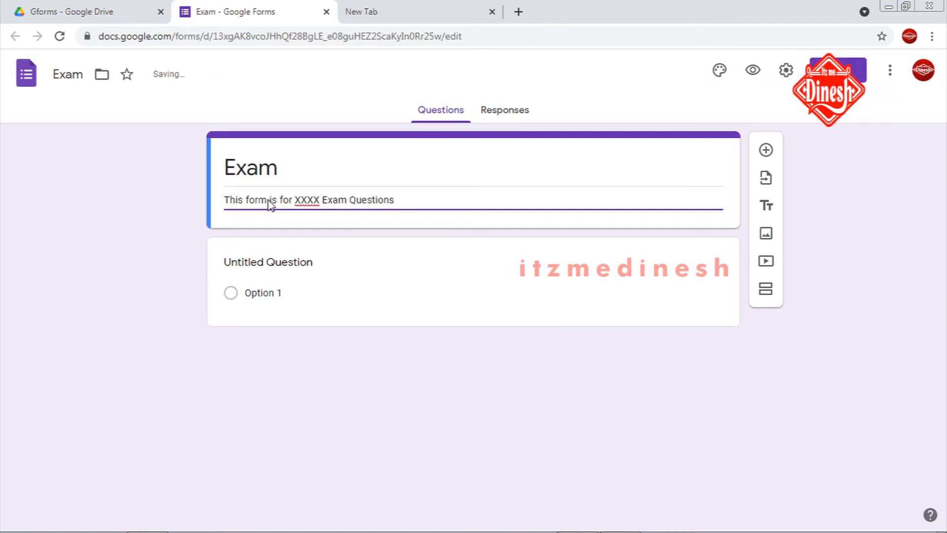
left_click(135, 233)
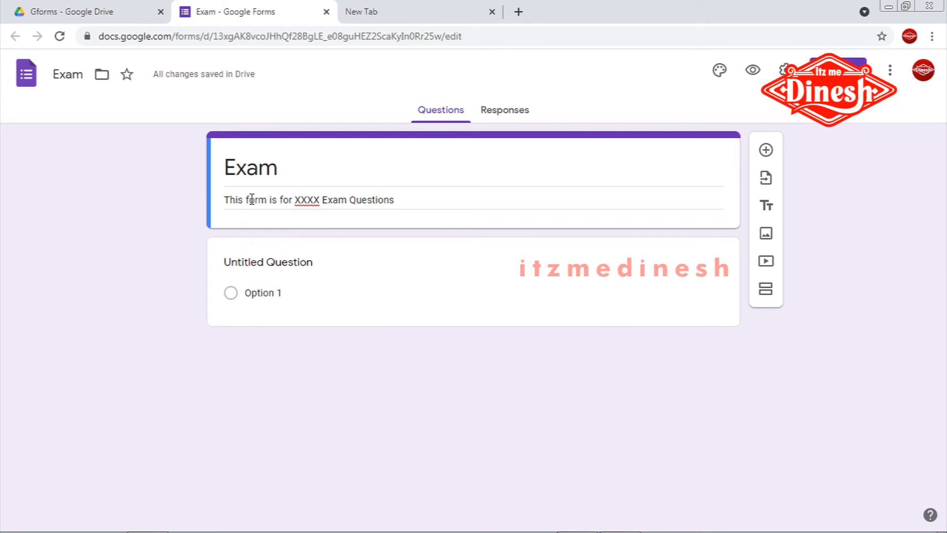
- From the Responses view, create a new linked 'Exam (Responses)' spreadsheet and return to the form
left_click(508, 111)
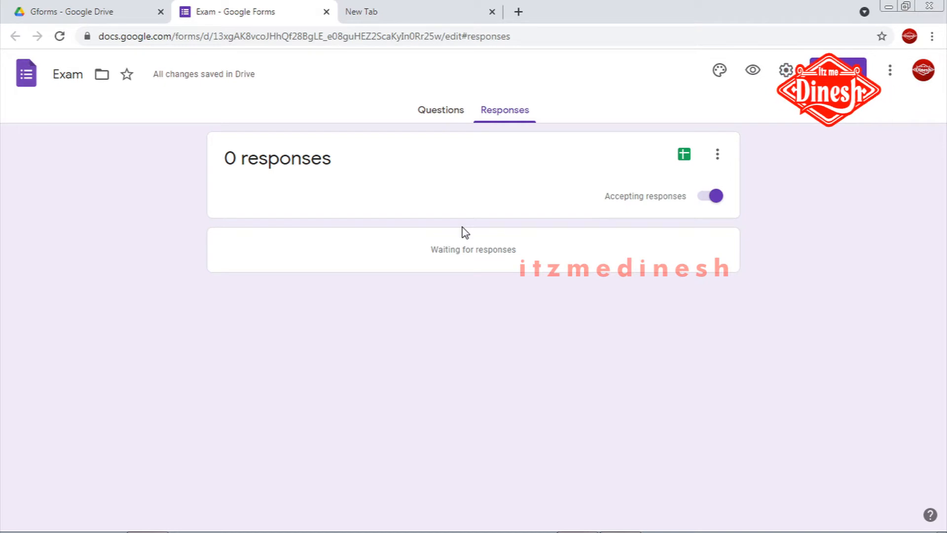
left_click(718, 156)
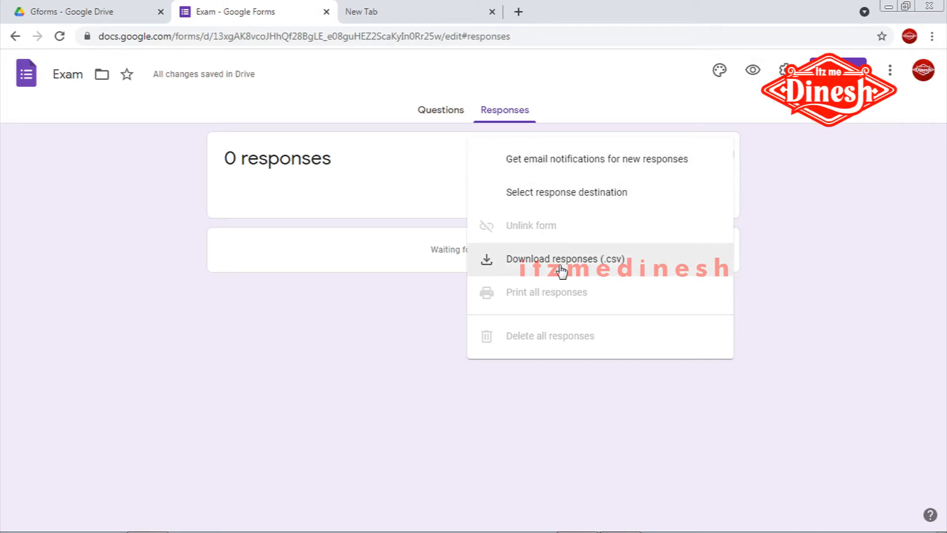
left_click(416, 176)
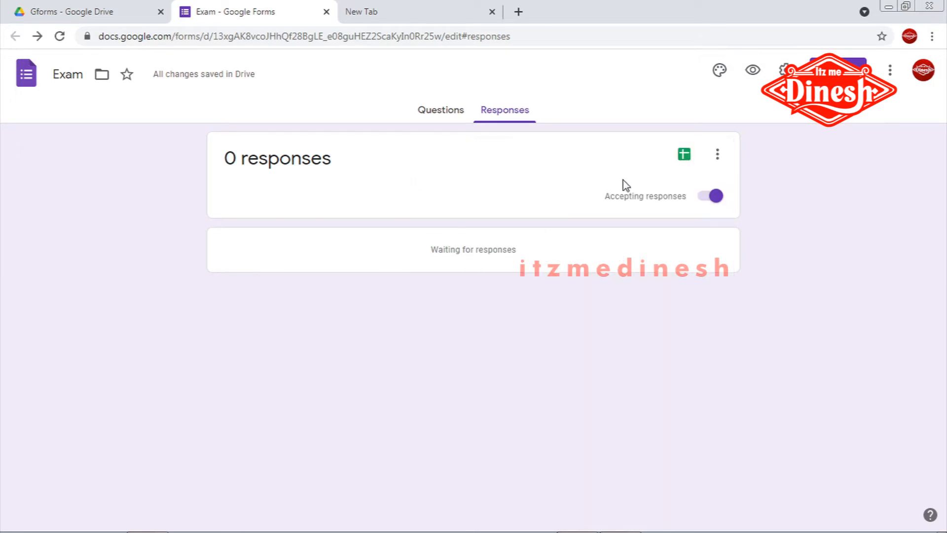
left_click(719, 156)
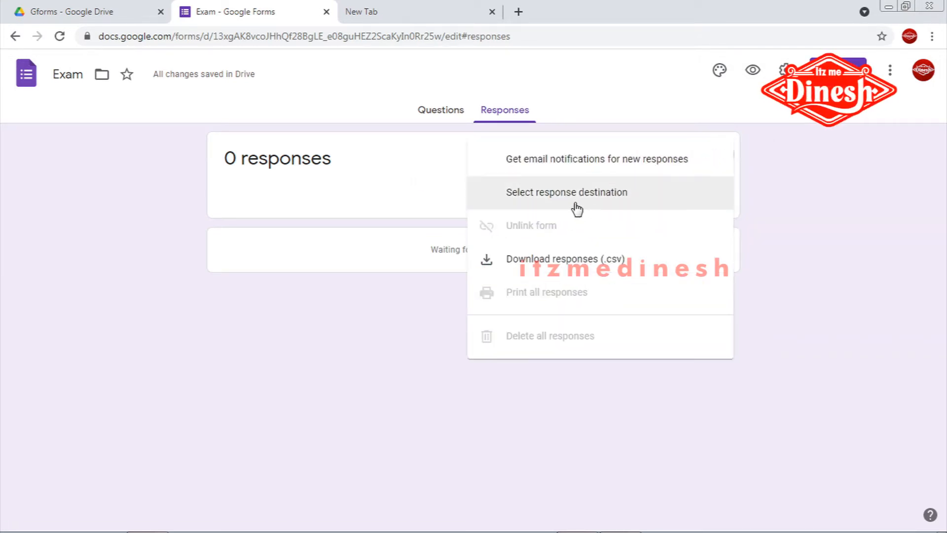
left_click(394, 178)
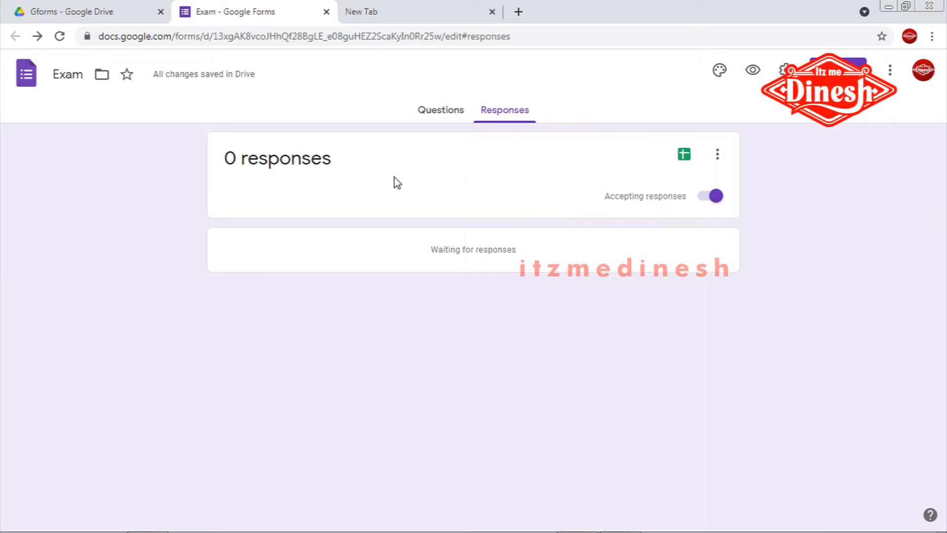
left_click(683, 157)
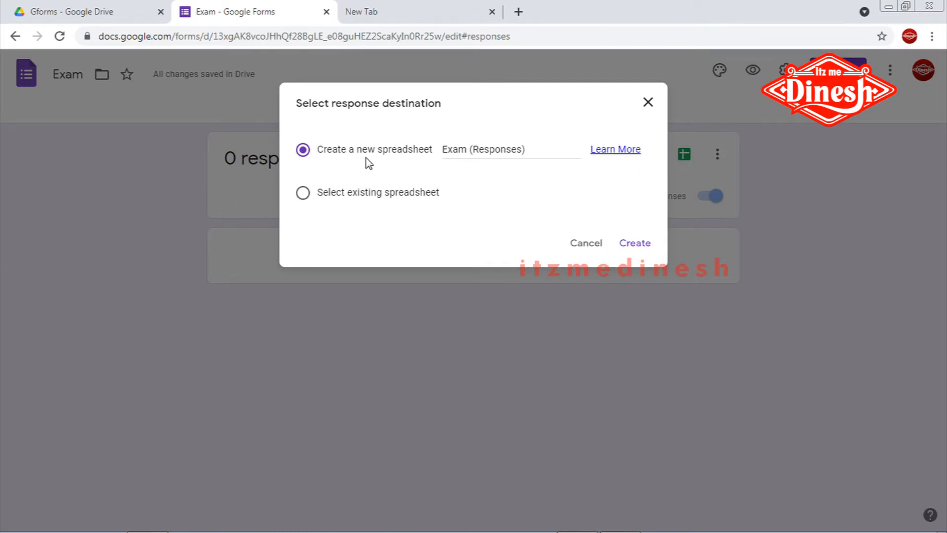
left_click(364, 196)
left_click(330, 151)
left_click(633, 243)
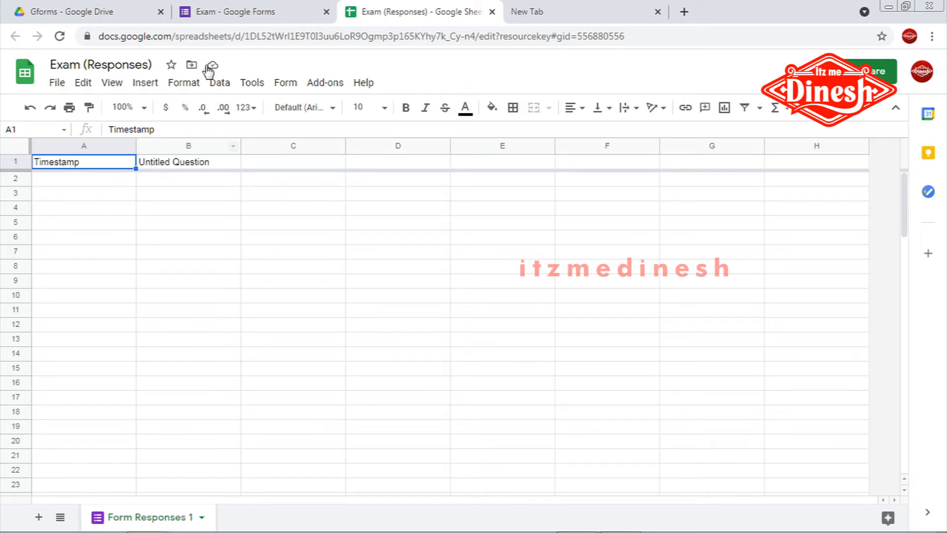
left_click(220, 11)
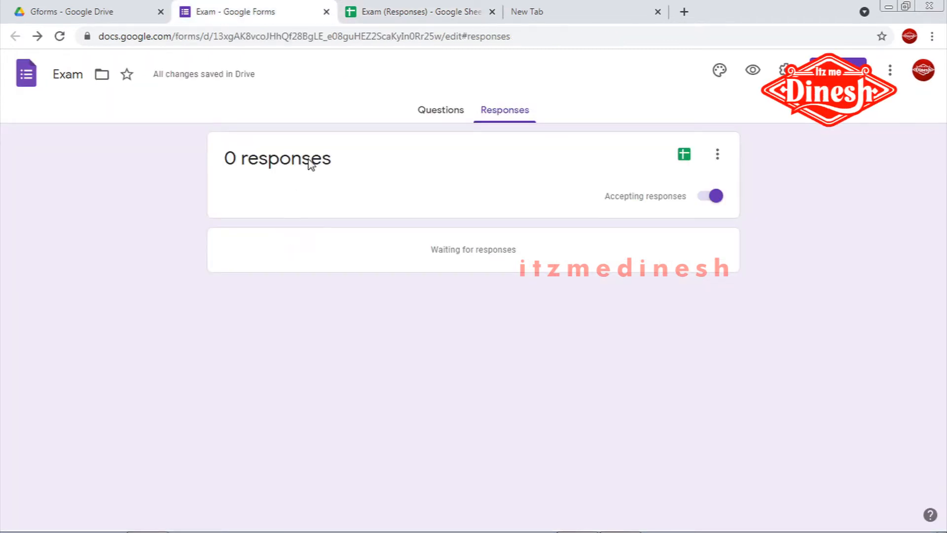
- In the Questions view, add a second blank multiple-choice question
left_click(432, 120)
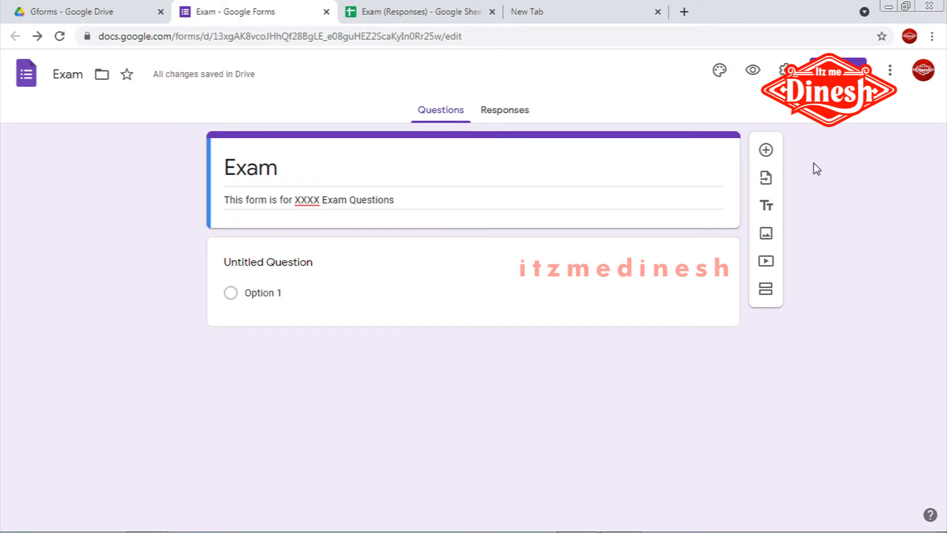
left_click(766, 152)
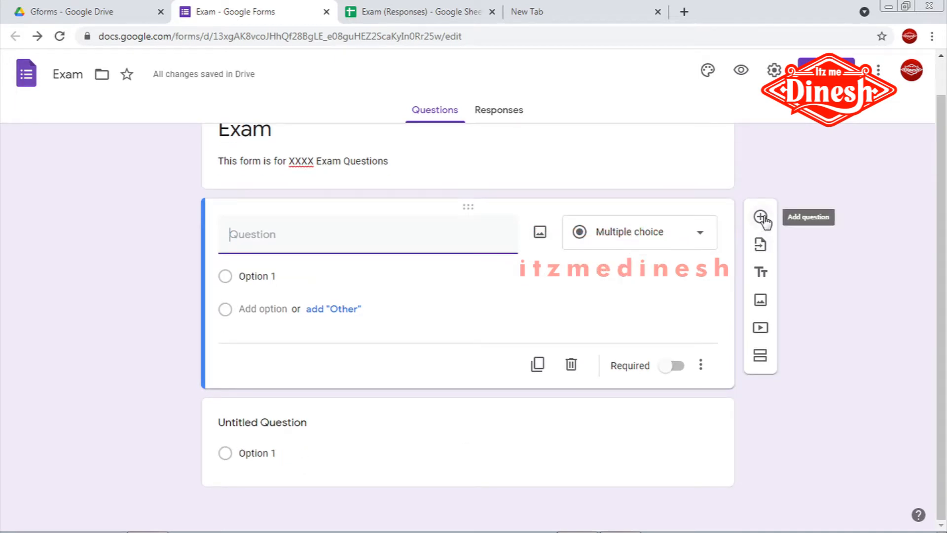
left_click(666, 442)
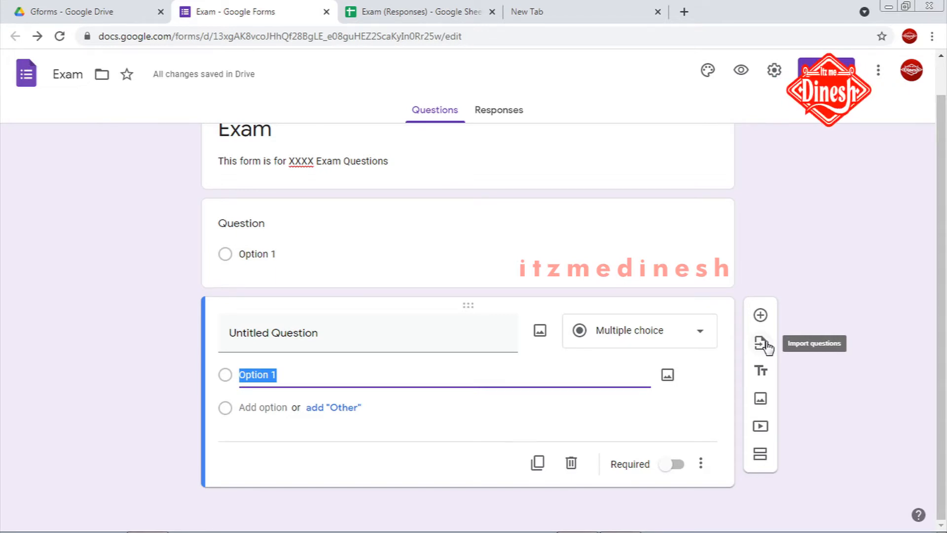
- Add a new section after the two questions, discarding an extra title block
left_click(760, 373)
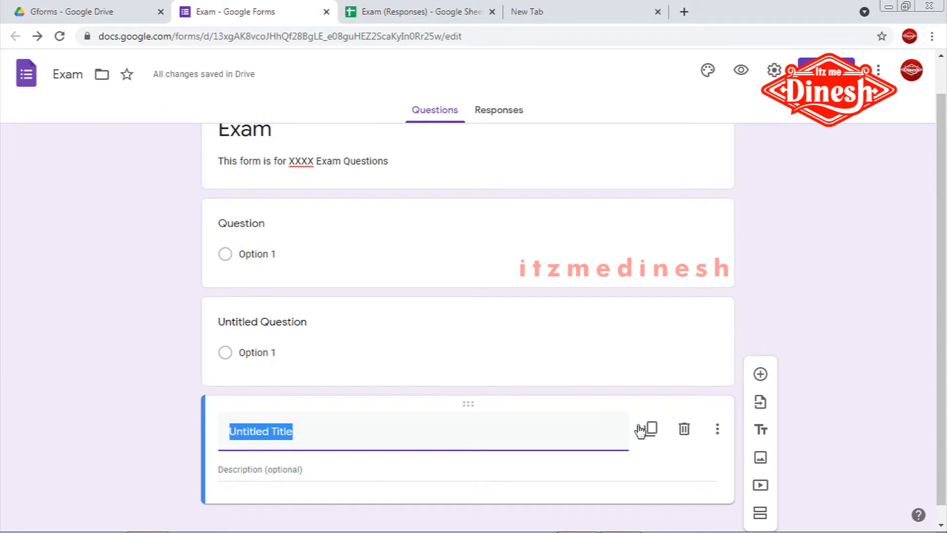
left_click(685, 430)
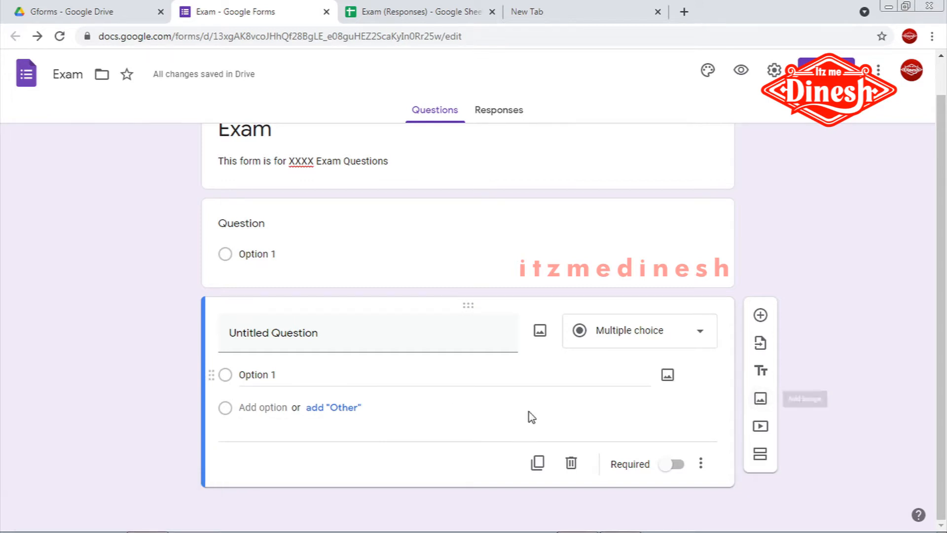
left_click(760, 454)
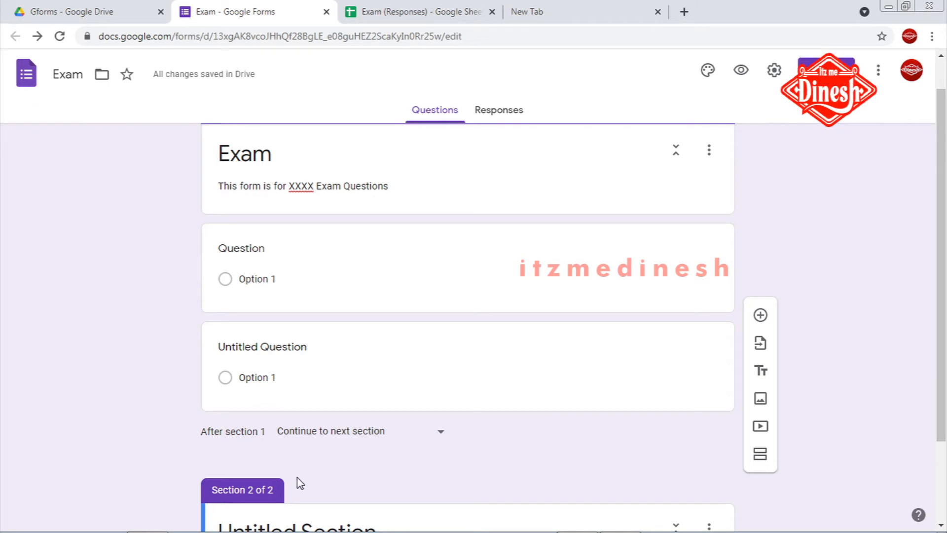
scroll(298, 479, "down", 1)
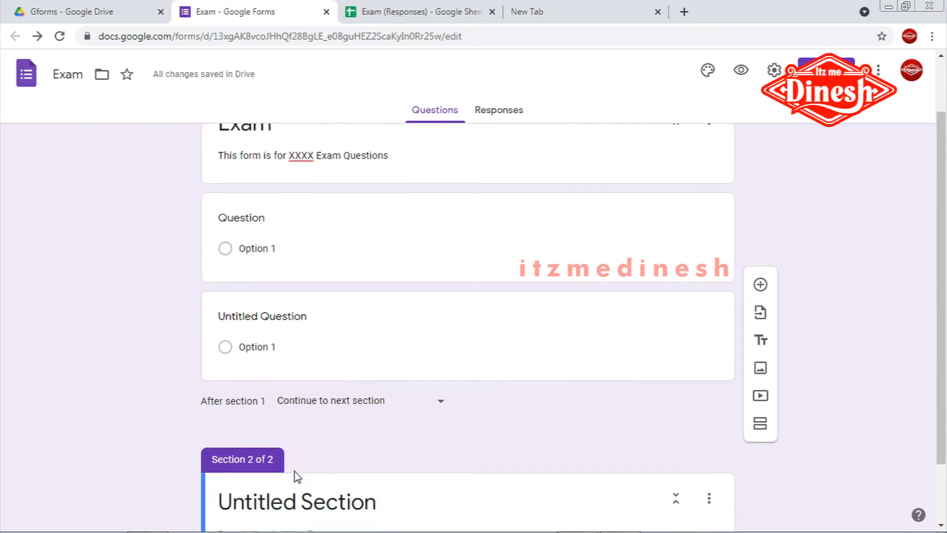
left_click(225, 249)
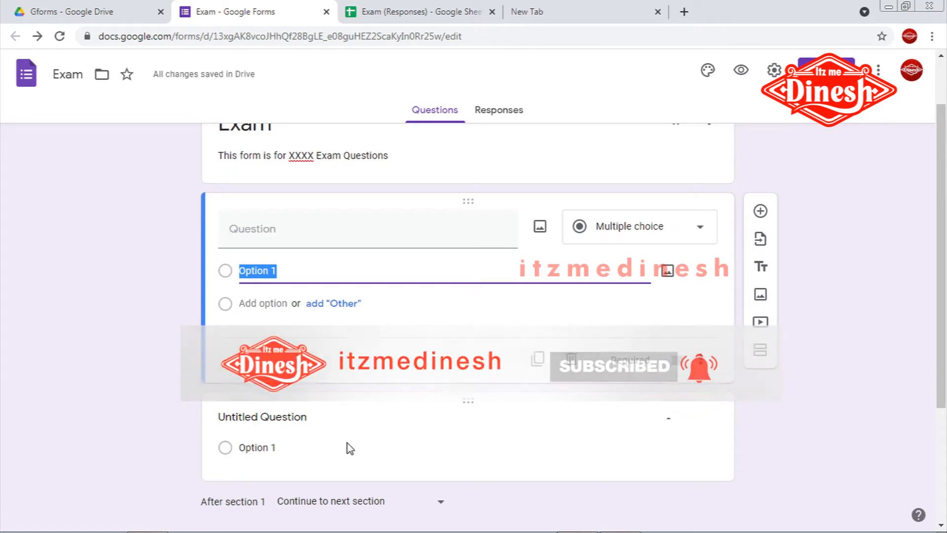
left_click(332, 452)
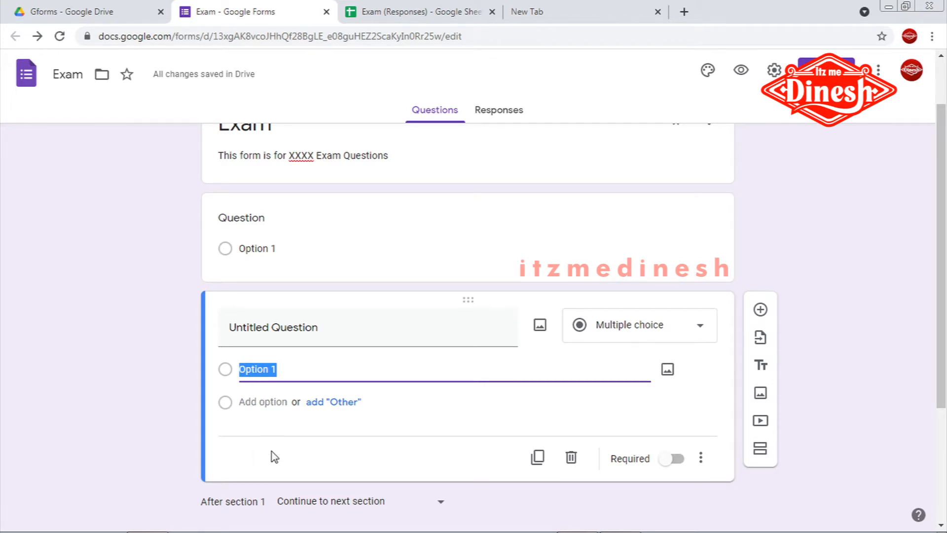
- Duplicate section 2 twice so the form has four sections
scroll(275, 457, "down", 4)
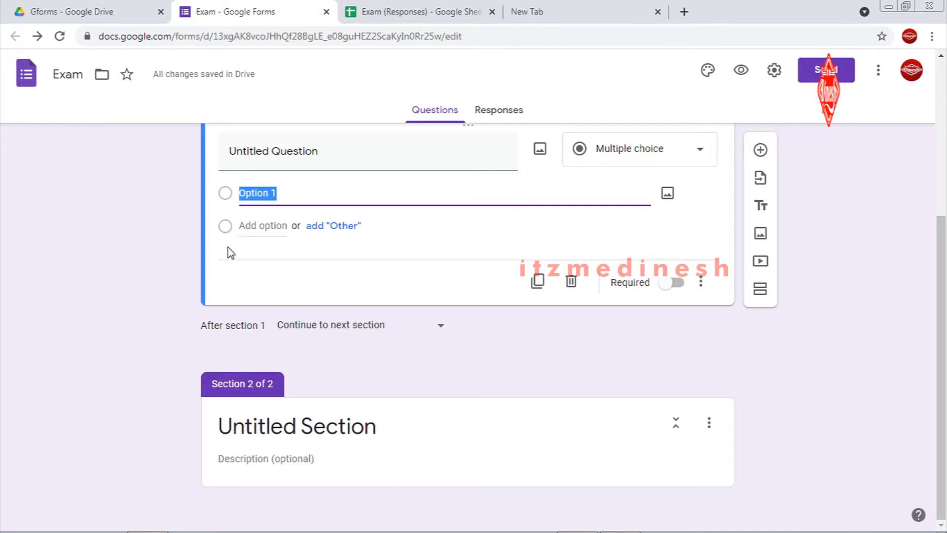
scroll(293, 414, "up", 2)
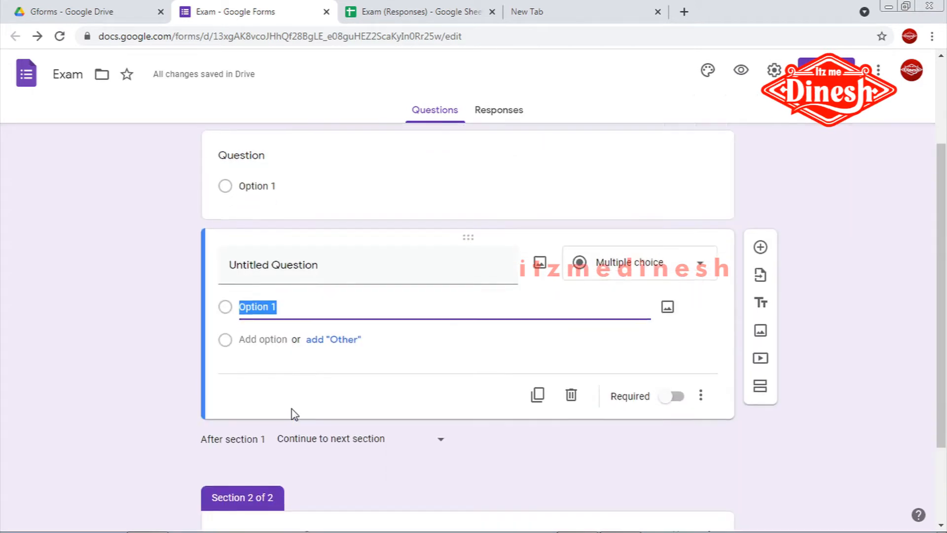
scroll(294, 413, "up", 2)
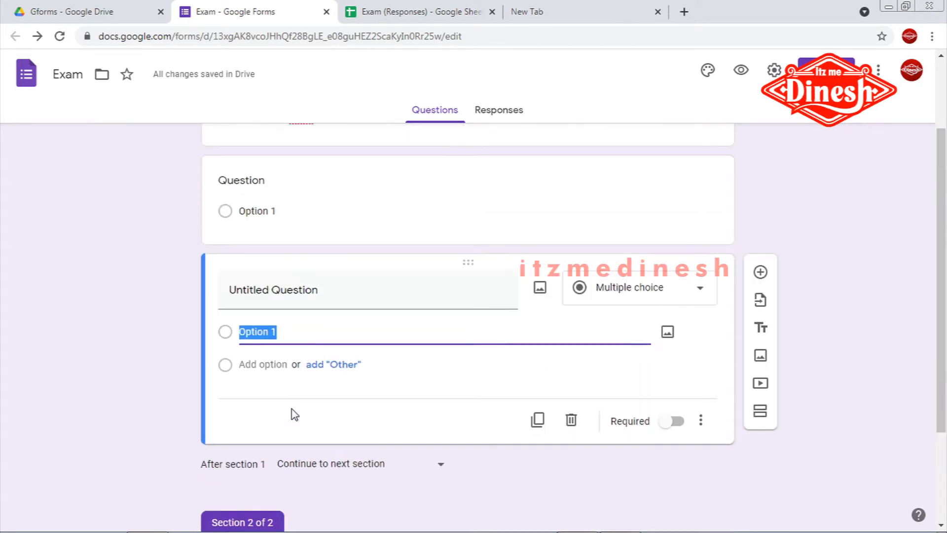
scroll(514, 230, "down", 4)
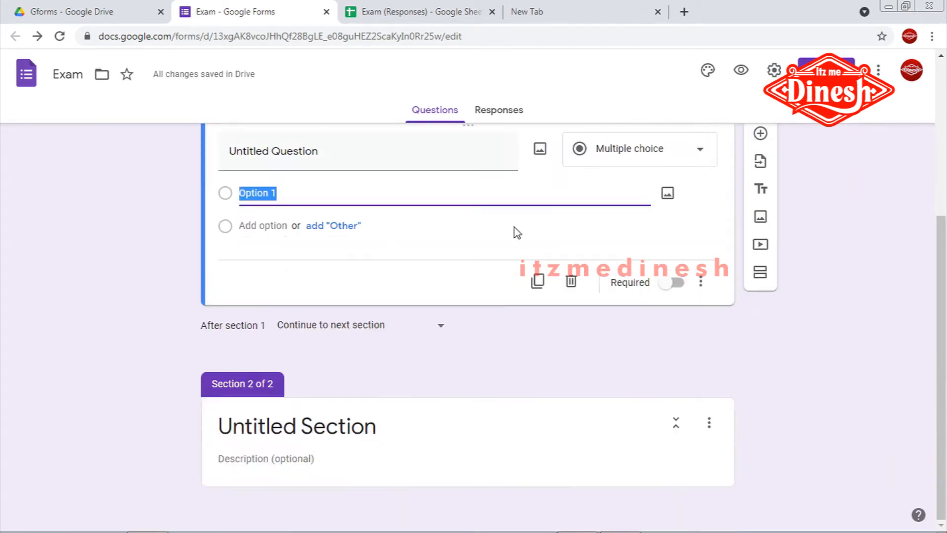
left_click(708, 423)
left_click(732, 398)
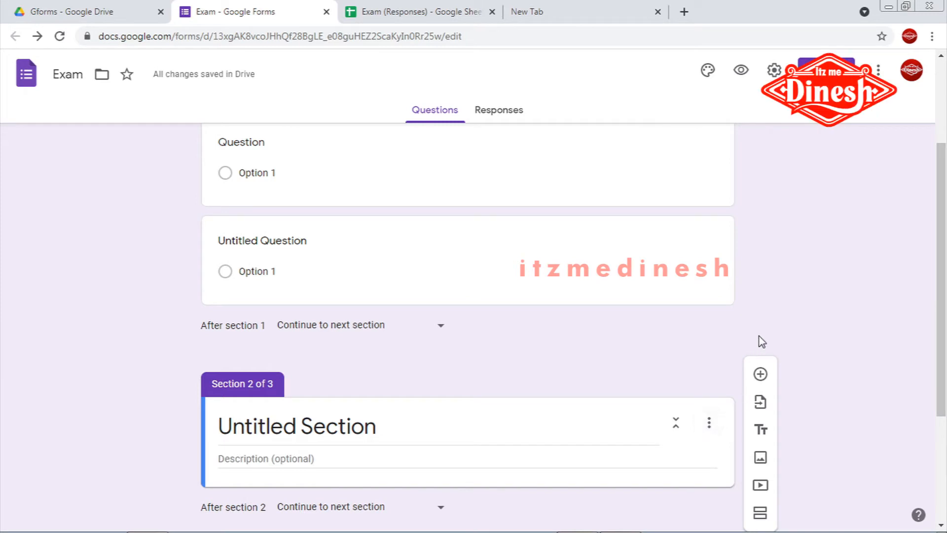
left_click(708, 423)
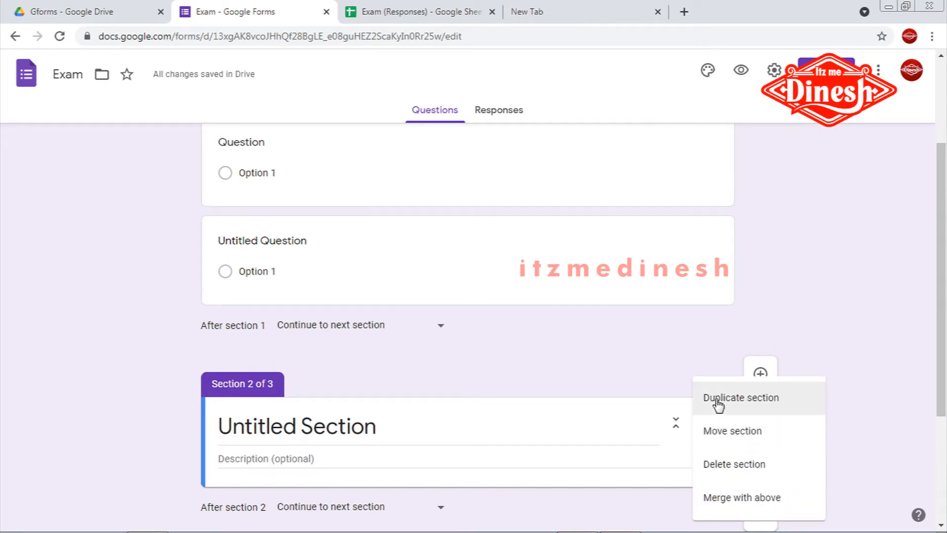
left_click(717, 400)
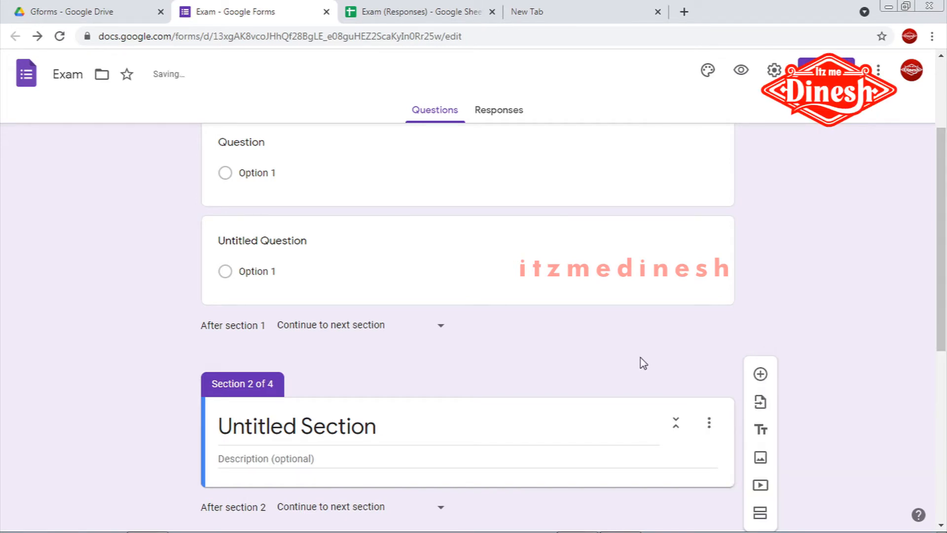
scroll(643, 363, "up", 1)
scroll(641, 359, "down", 5)
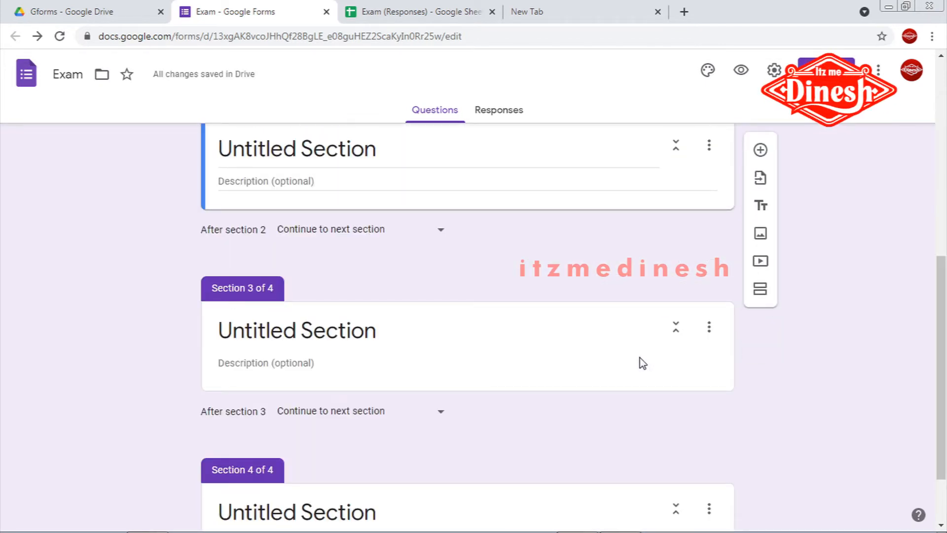
scroll(641, 362, "up", 6)
scroll(875, 284, "down", 1)
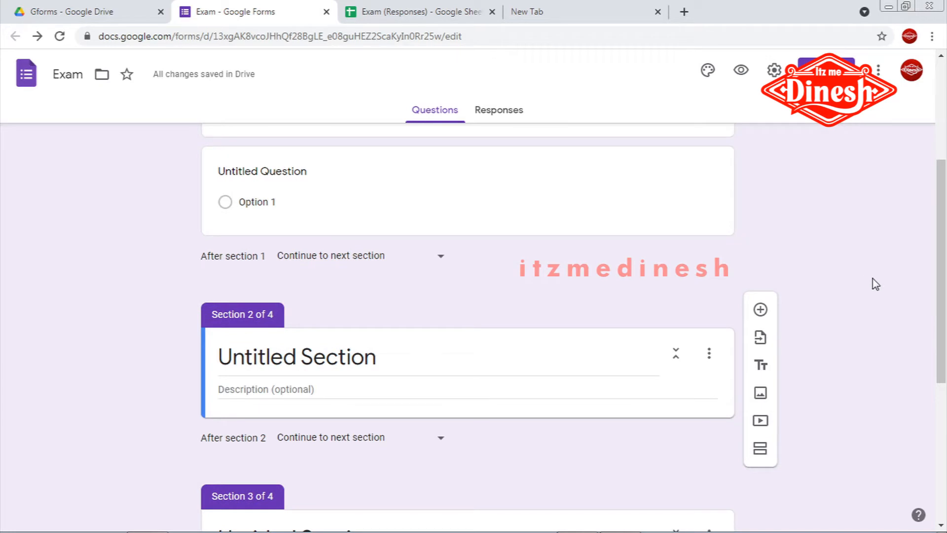
left_click_drag(938, 285, 937, 166)
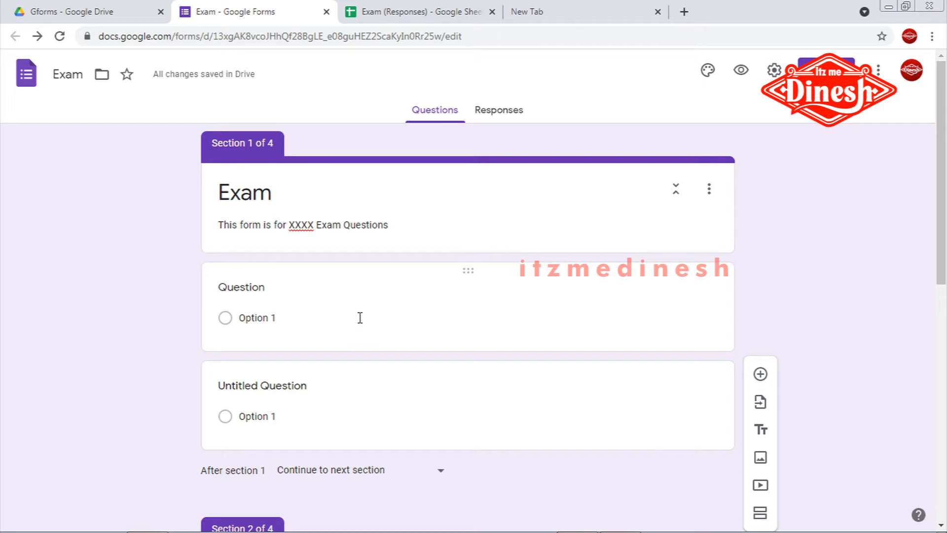
left_click(775, 70)
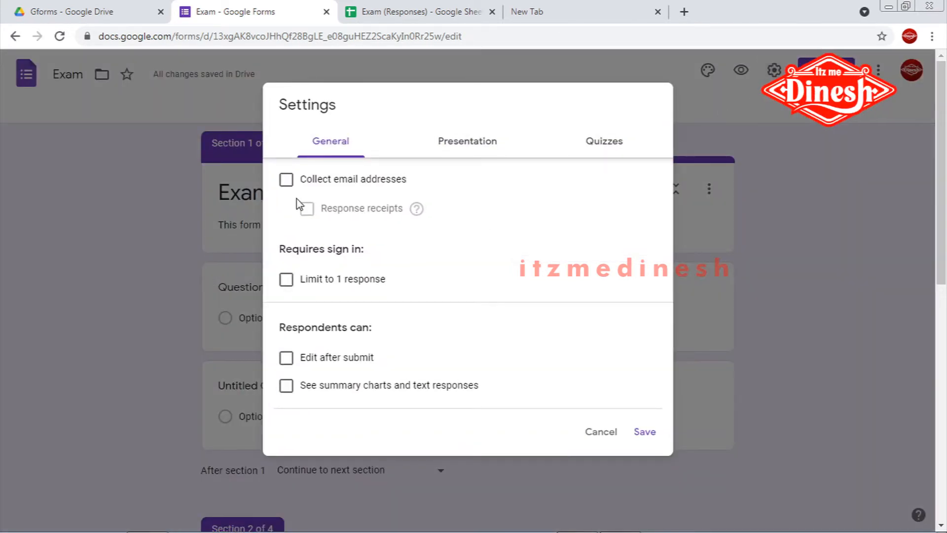
- Collect email addresses and limit responses to 1, leaving edit after submit off
left_click(287, 182)
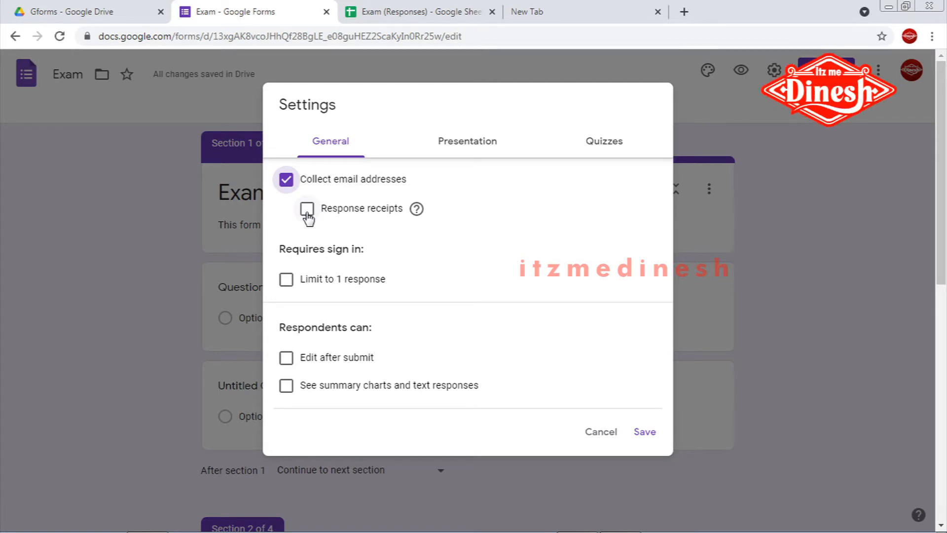
left_click(286, 279)
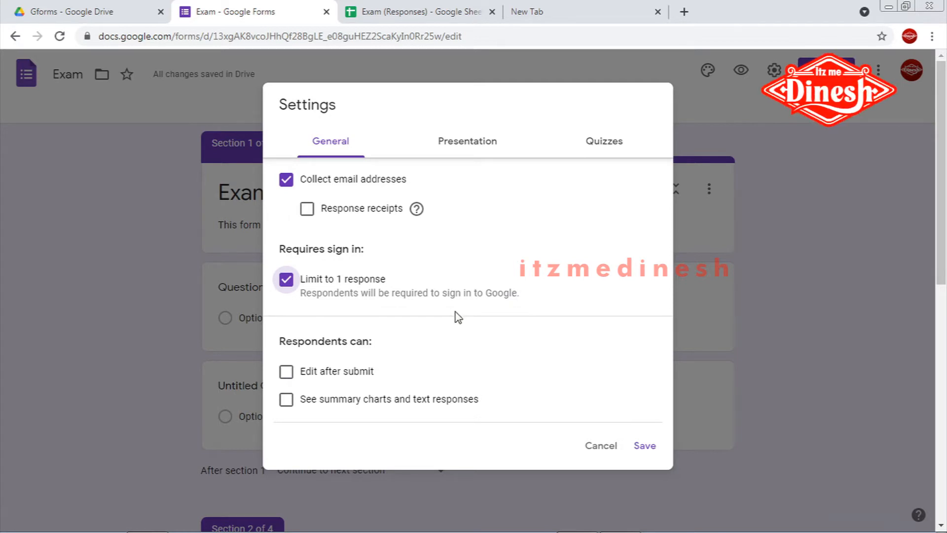
scroll(455, 312, "down", 1)
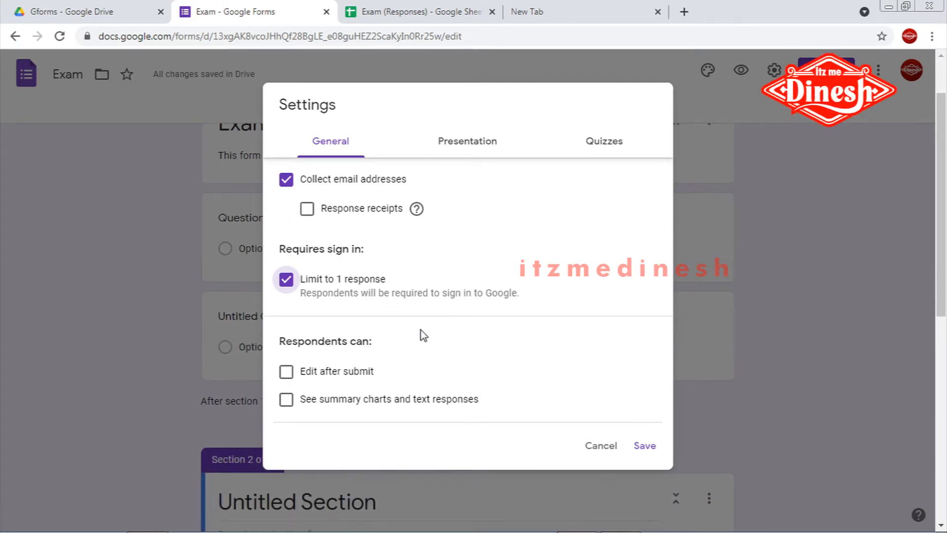
left_click(287, 376)
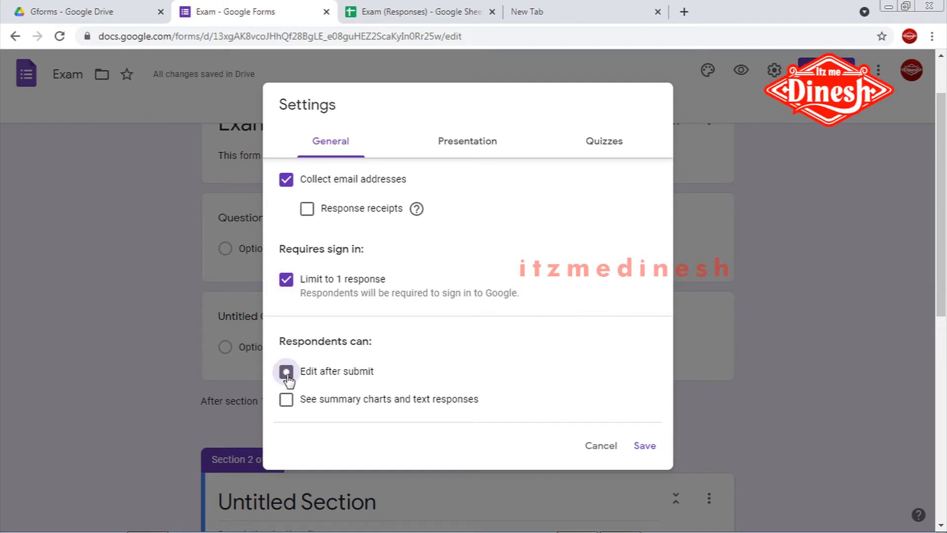
left_click(287, 377)
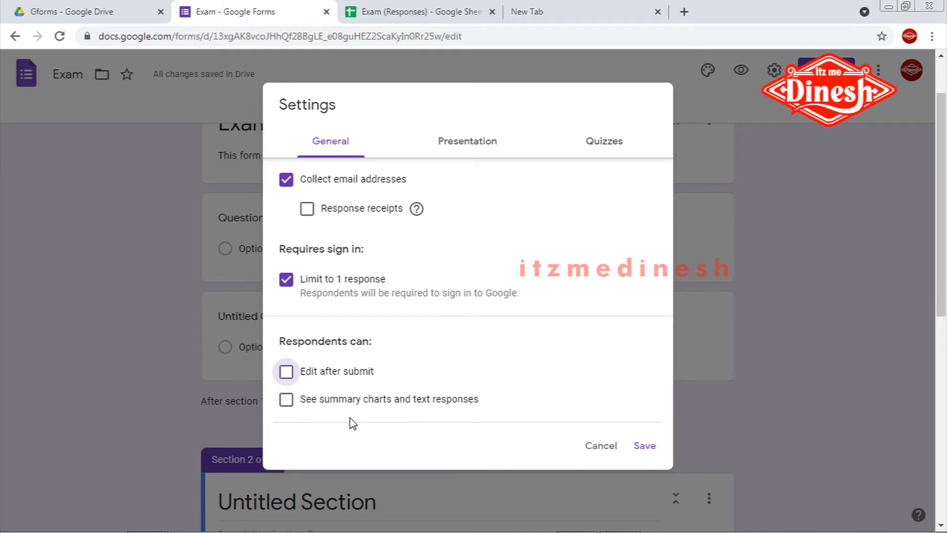
left_click(475, 147)
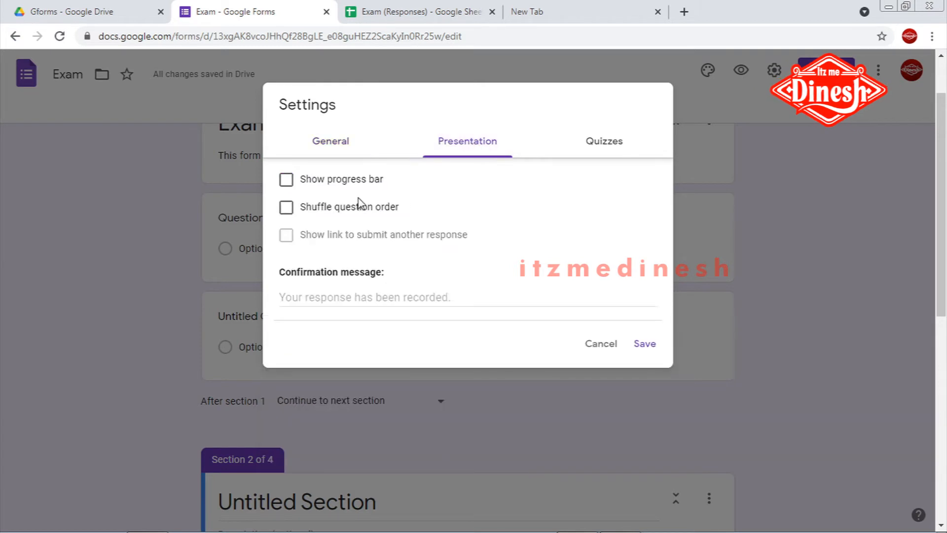
- Set the confirmation message to 'Your Exam is over. Thanks you', keeping question order unshuffled
left_click(285, 211)
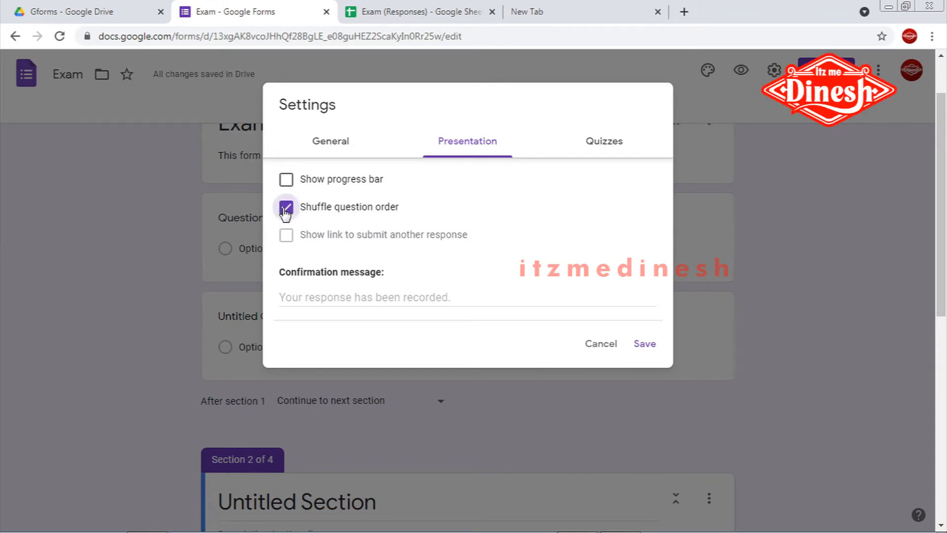
left_click(286, 209)
left_click(311, 302)
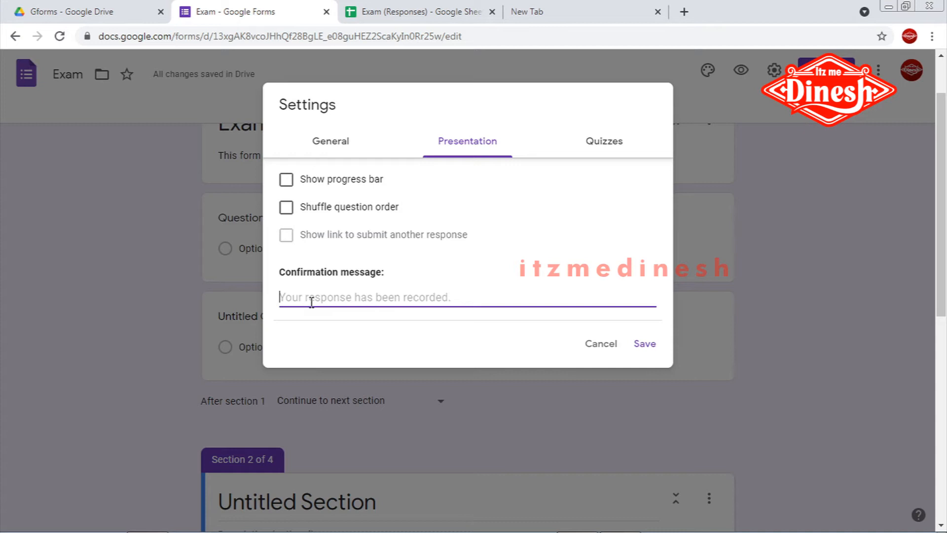
type("Your Exam is")
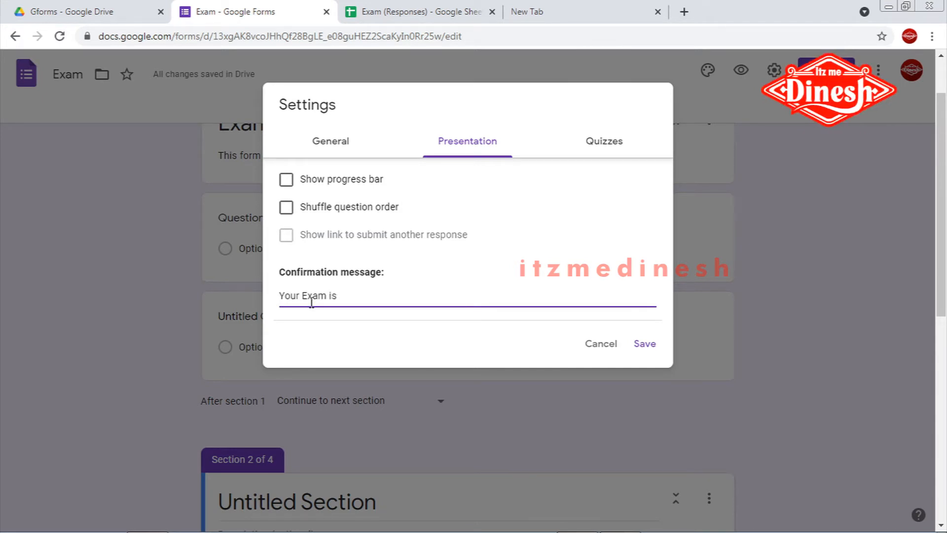
type(" over. Thanks you")
- Leave 'Make this a quiz' off and save the settings, adding the Email address field
left_click(602, 146)
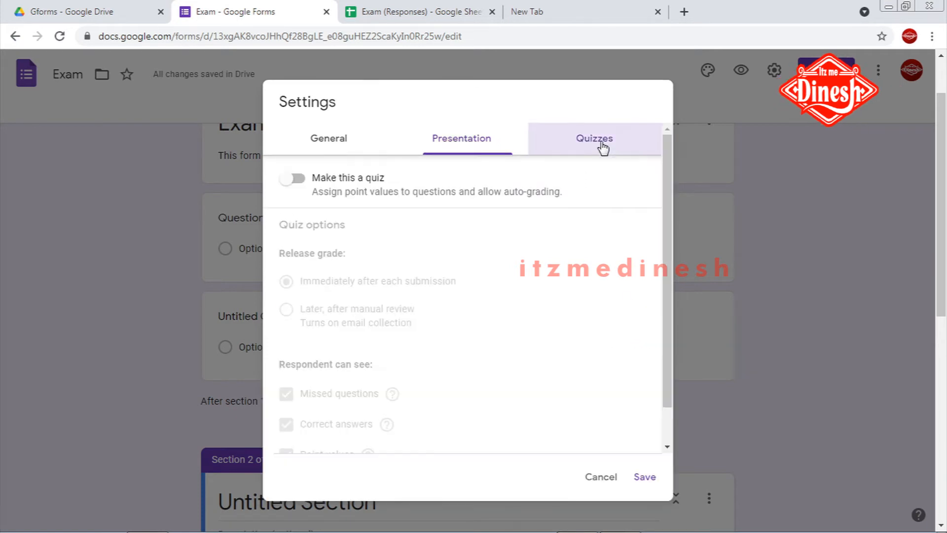
left_click(298, 178)
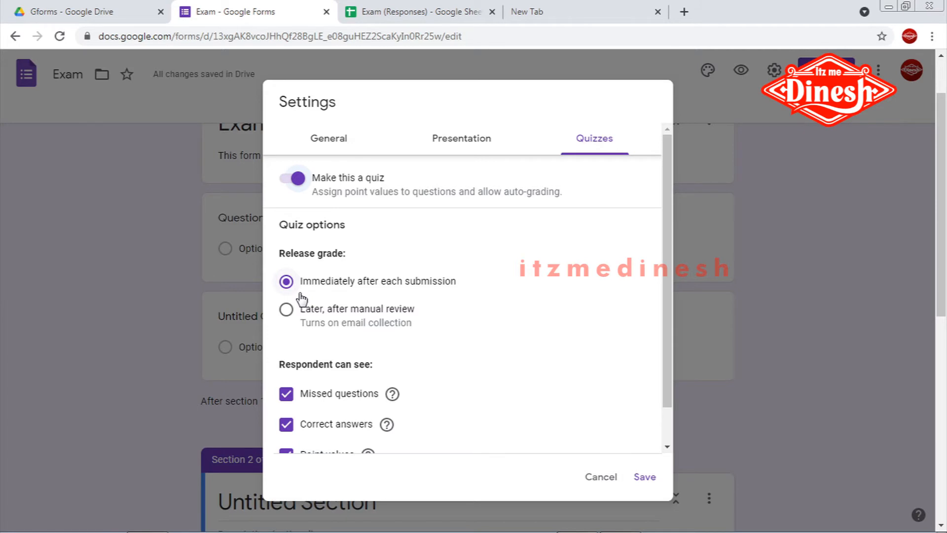
left_click(291, 180)
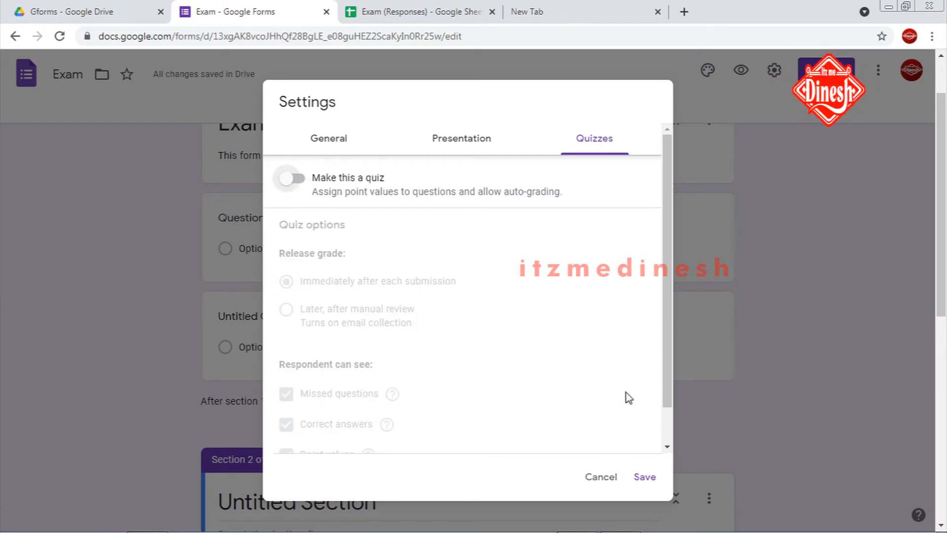
left_click(649, 477)
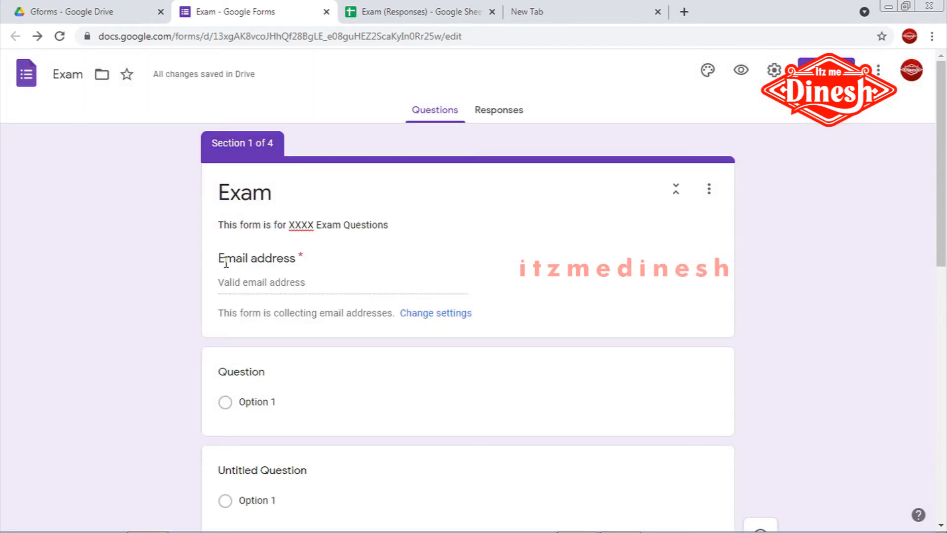
left_click_drag(226, 263, 310, 266)
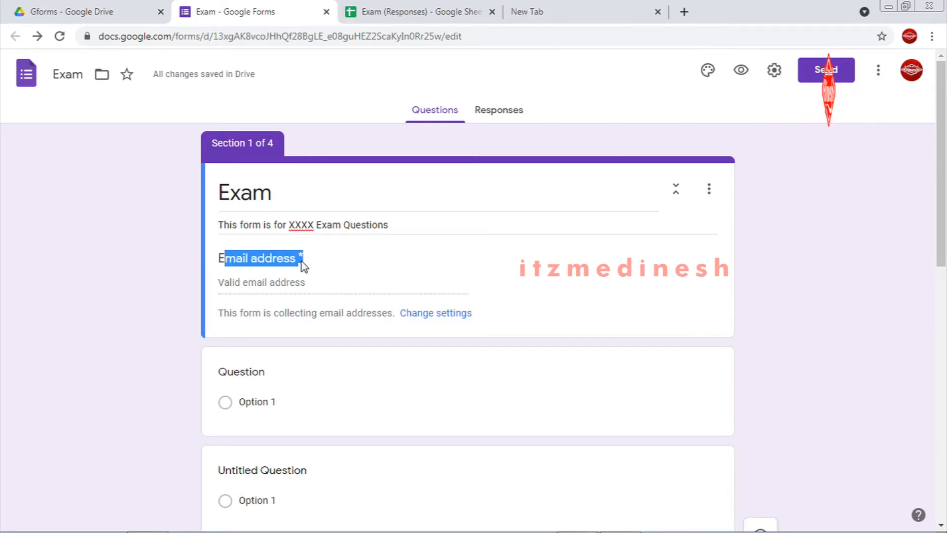
left_click(396, 12)
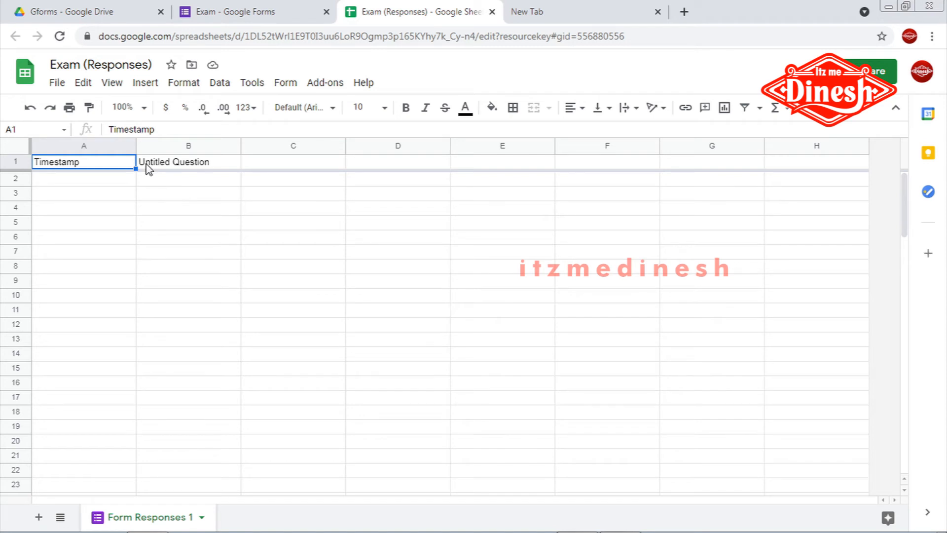
left_click(197, 194)
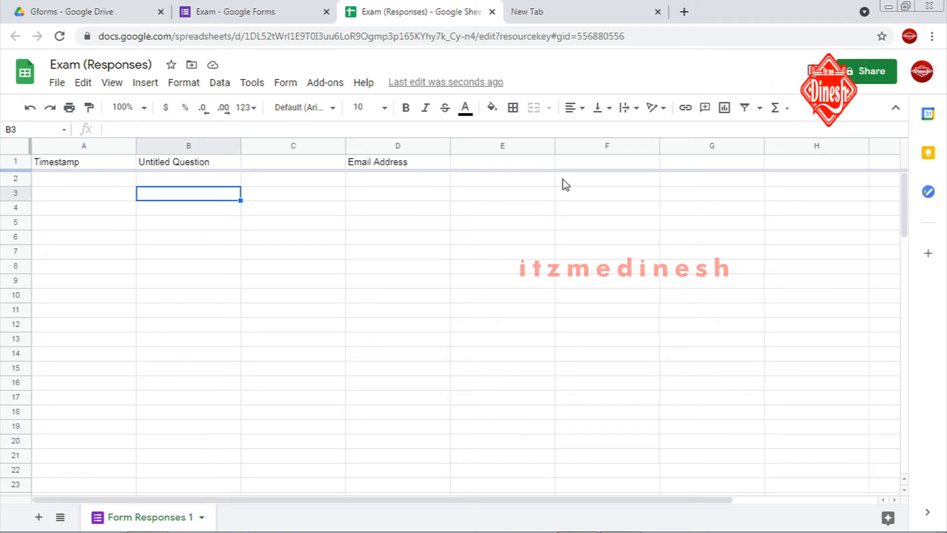
left_click(376, 147)
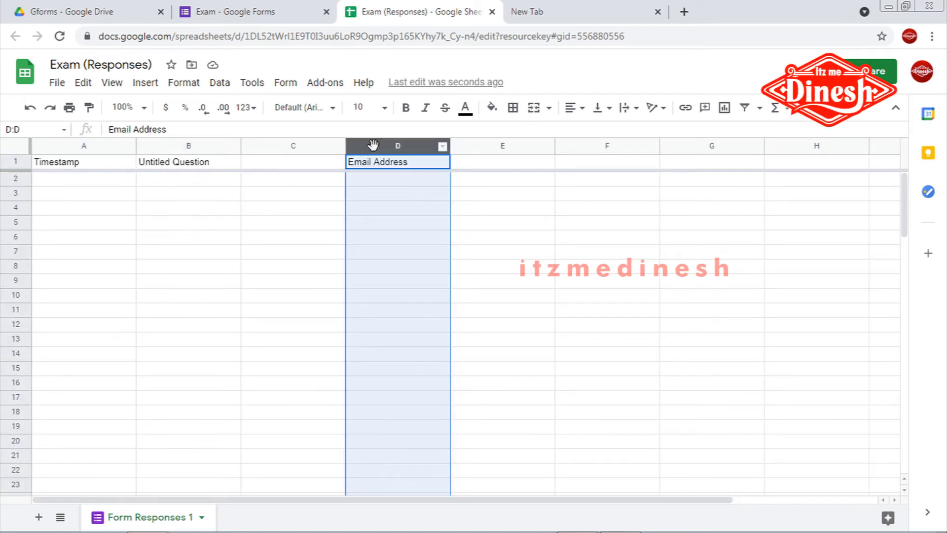
left_click(291, 144)
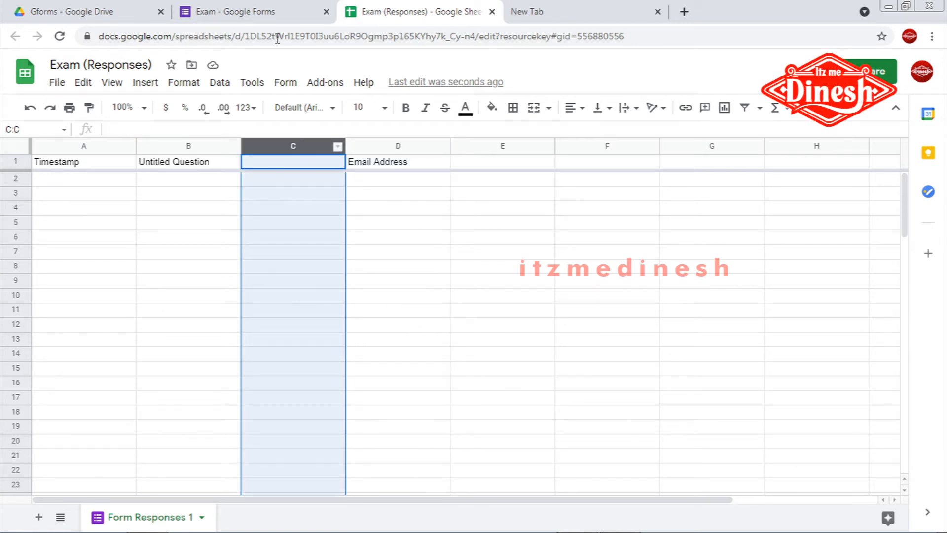
left_click(251, 6)
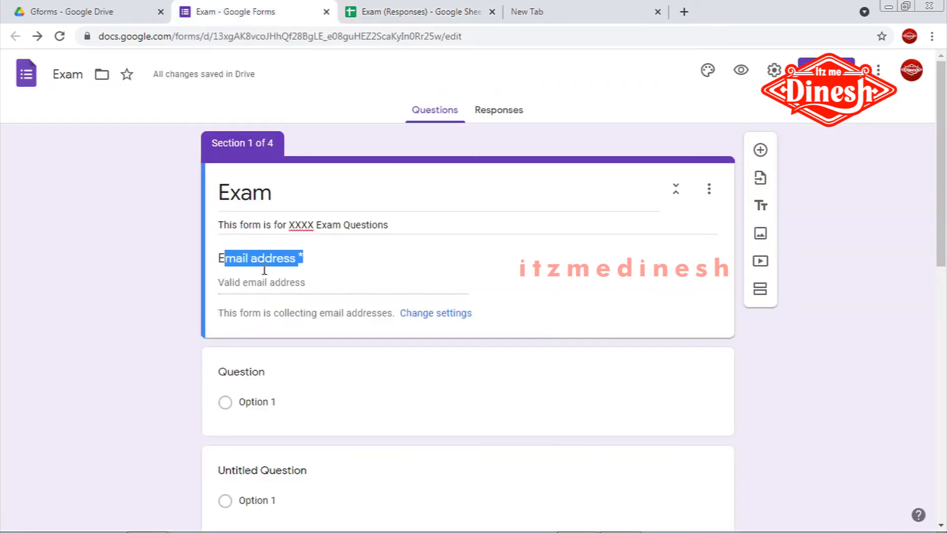
- Retitle the first question 'Enter your Roll Number' and keep it as a Short answer question
left_click(243, 374)
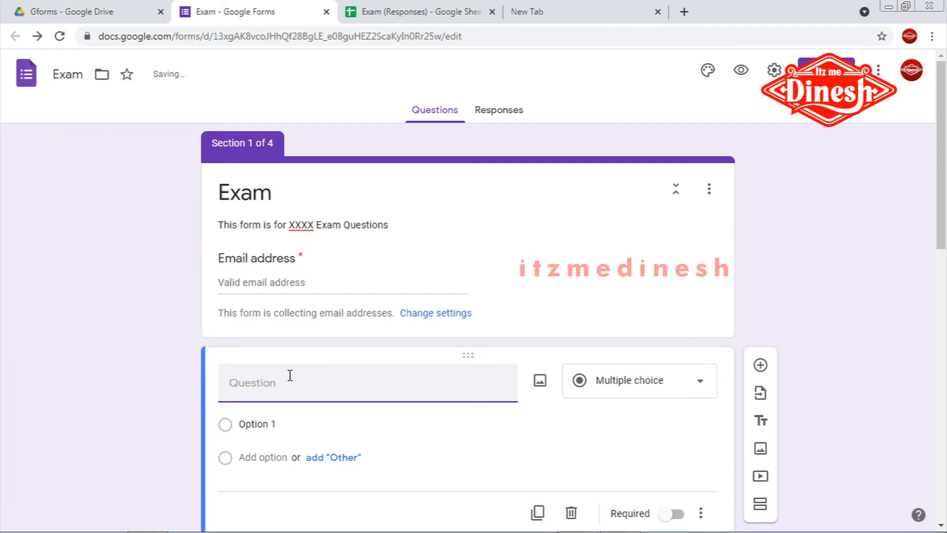
type("Which spreads")
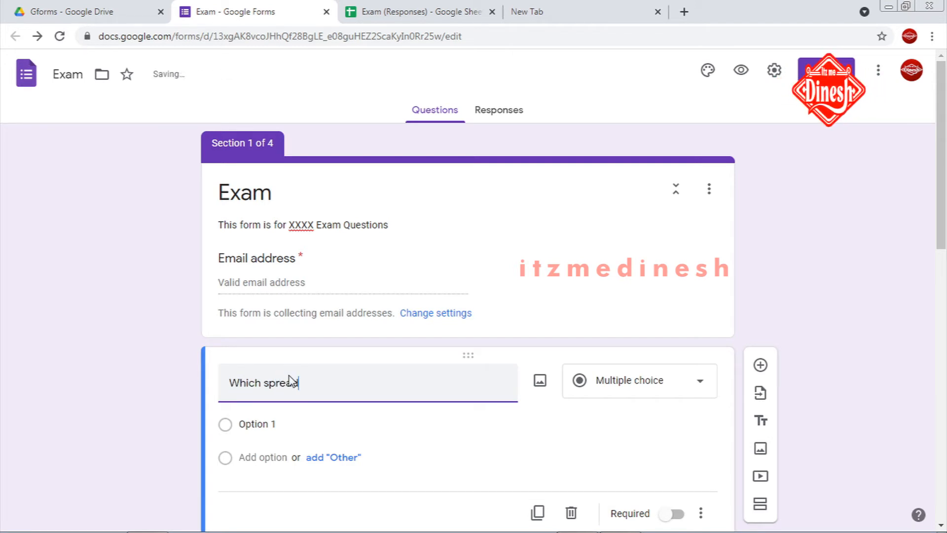
type("heet wou")
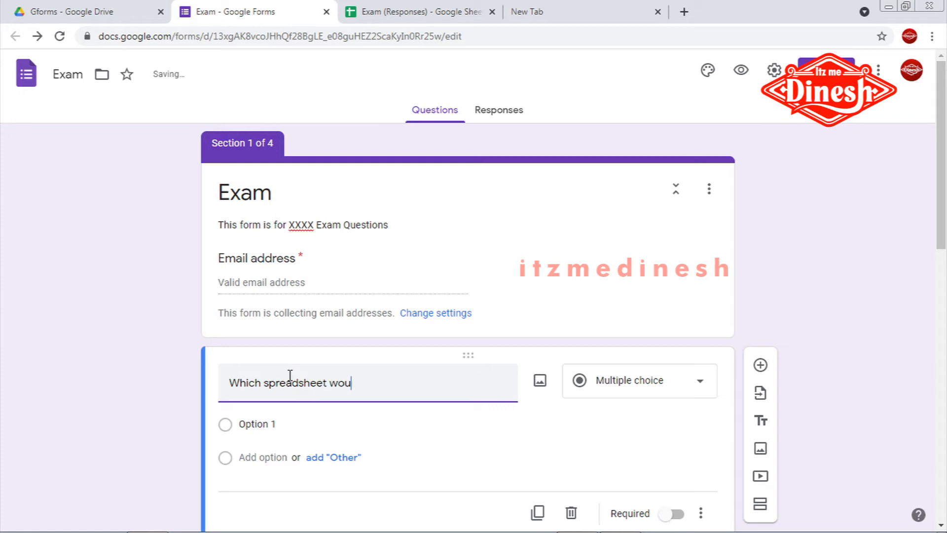
type("ld you like?")
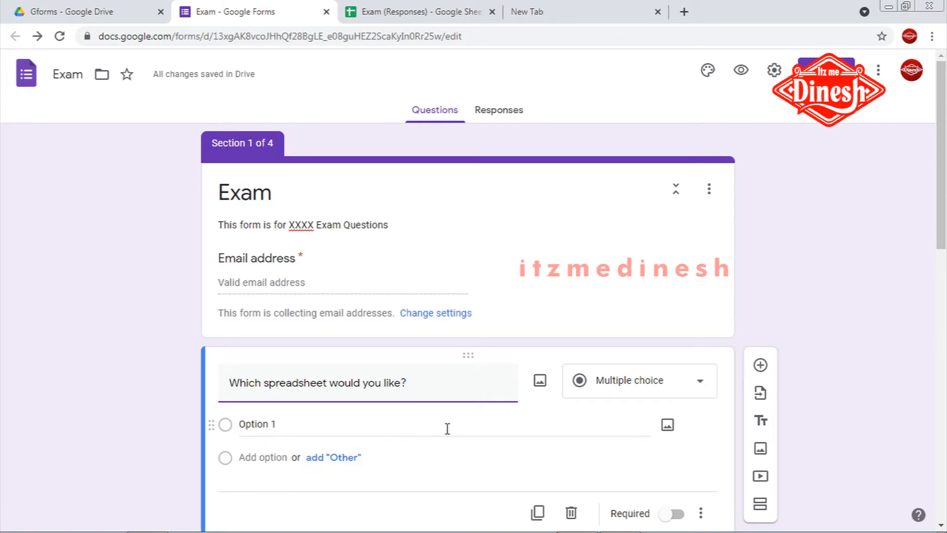
left_click(601, 389)
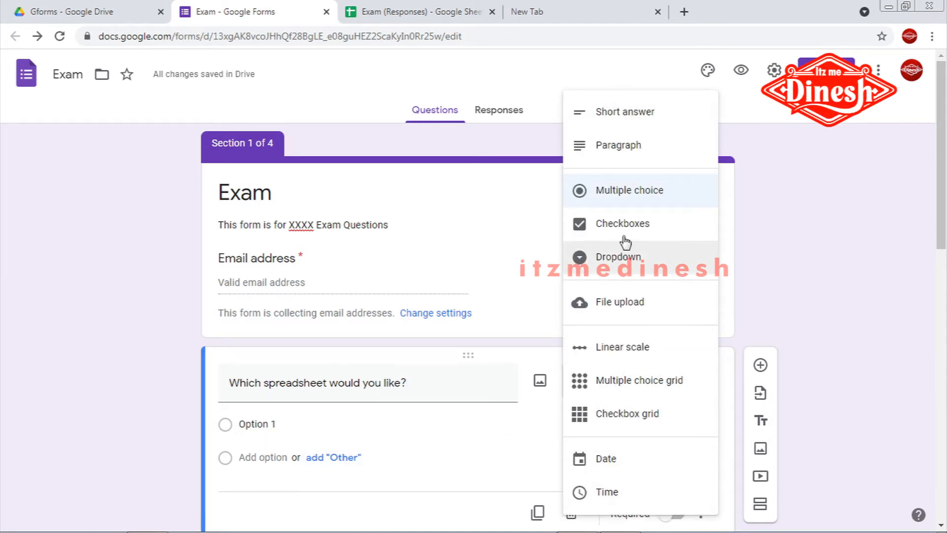
triple_click(300, 383)
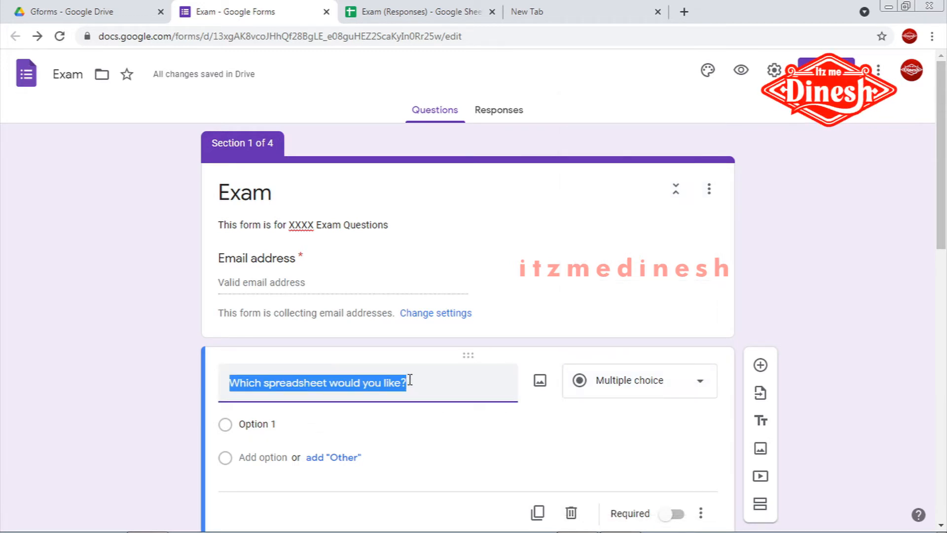
key("BackSpace")
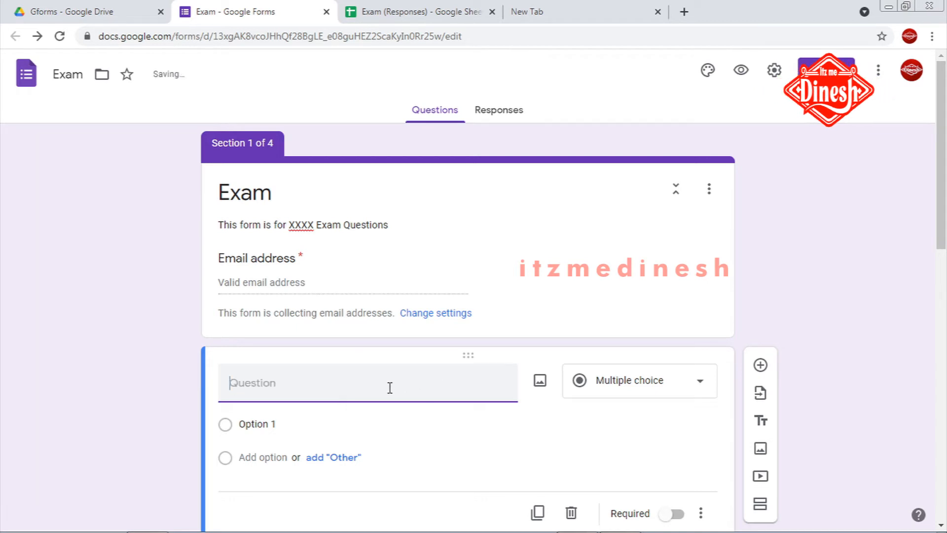
type("E")
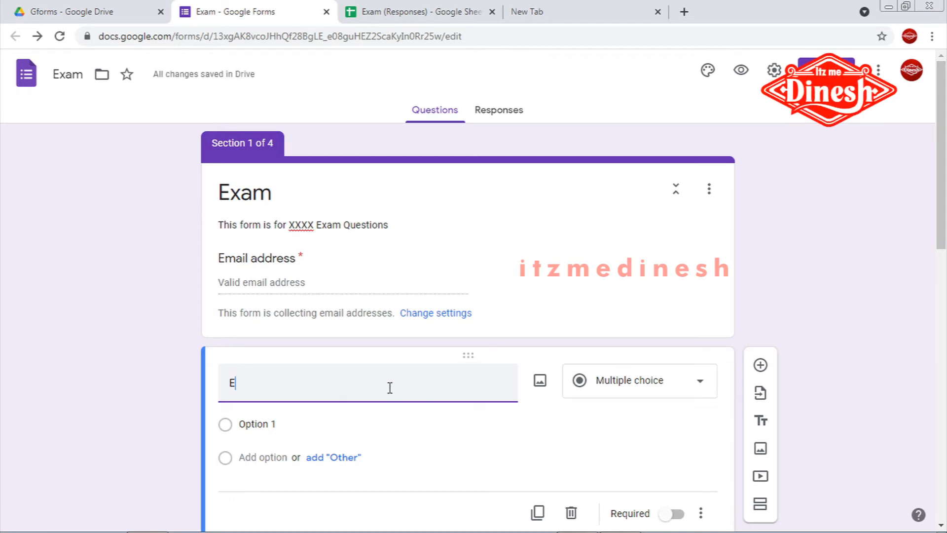
type("nter your Roo")
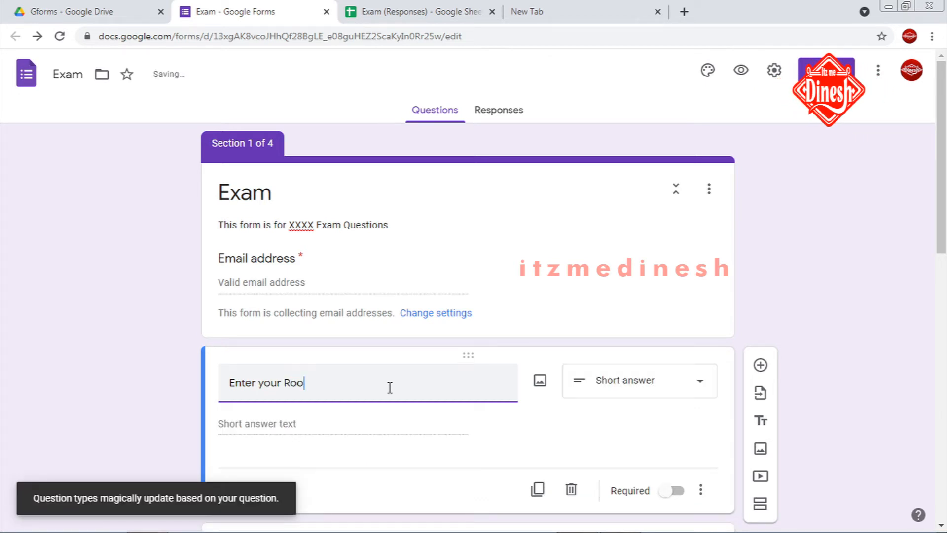
key("BackSpace")
type("ll Number")
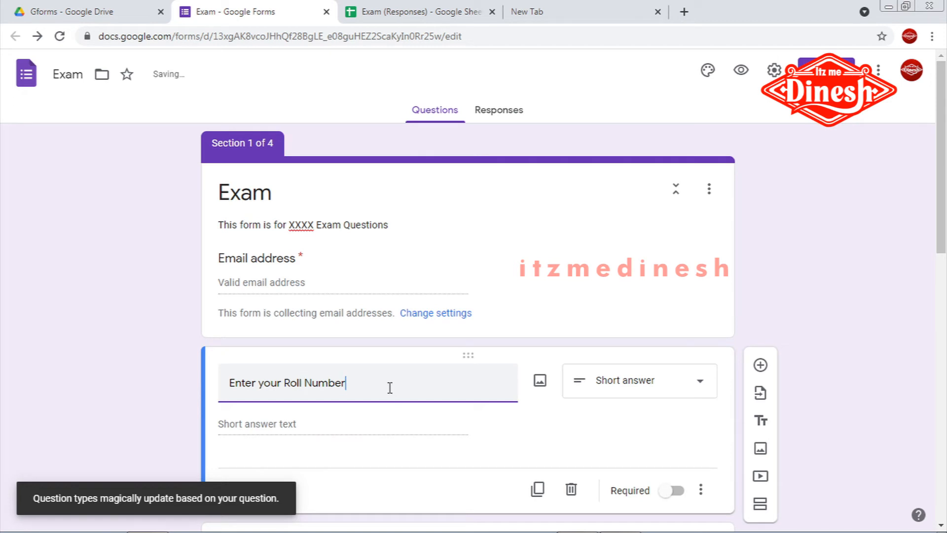
left_click(552, 414)
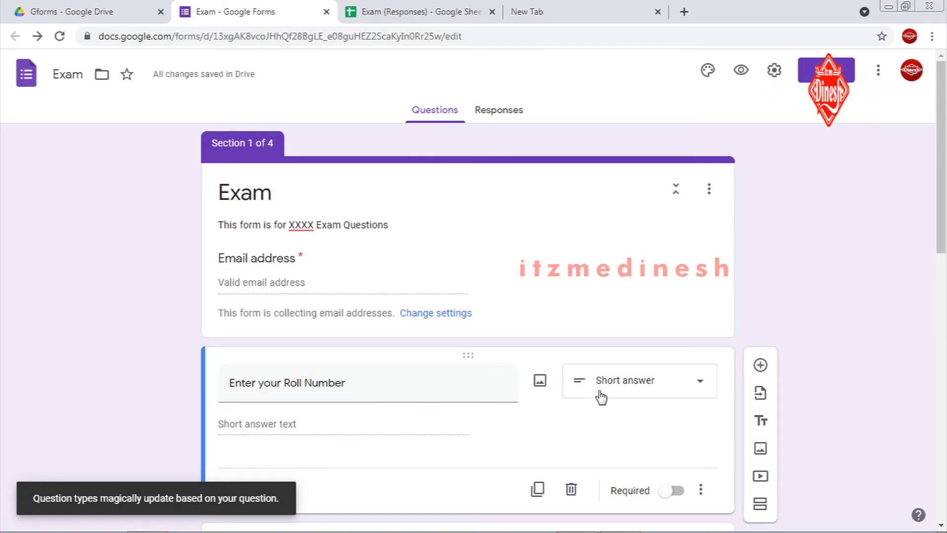
left_click(634, 382)
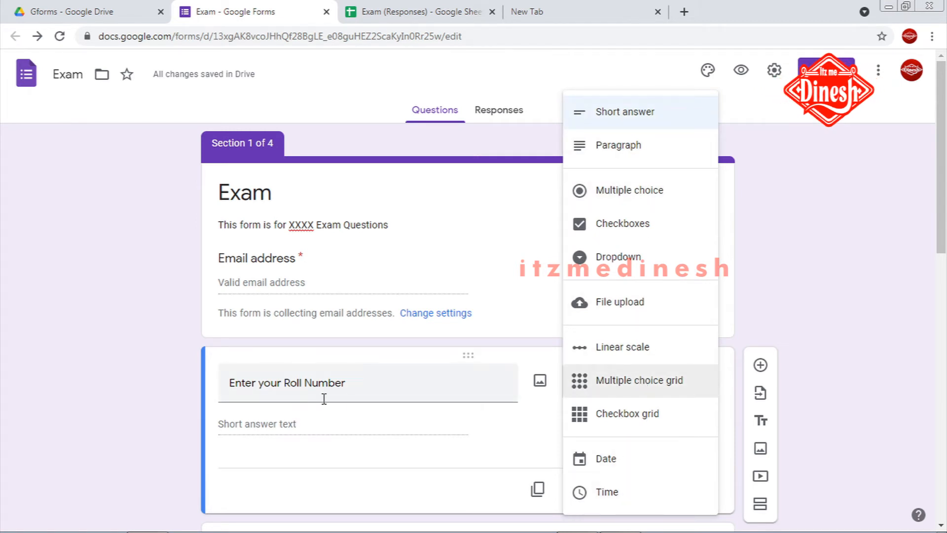
left_click(292, 426)
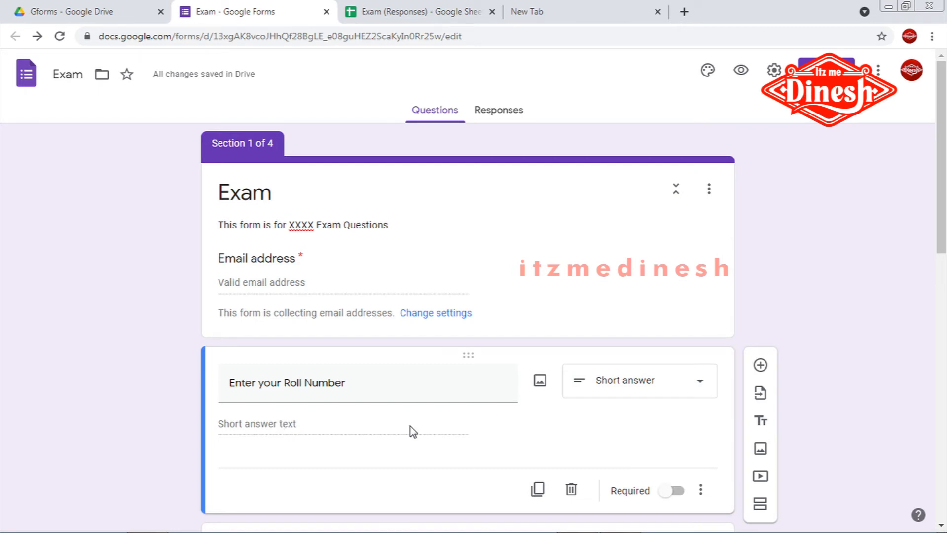
scroll(411, 431, "down", 3)
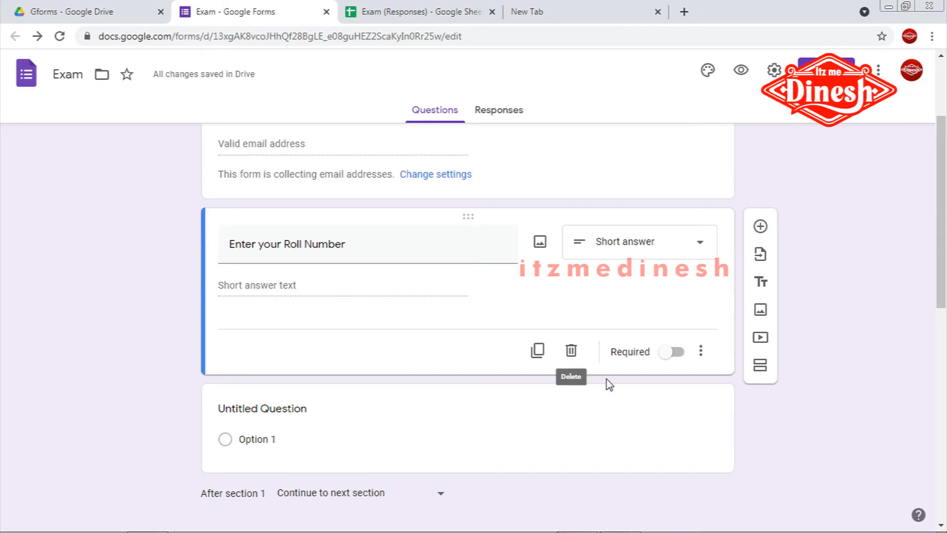
- Make Roll Number required and add the description 'This would be your exam / class roll number'
left_click(680, 353)
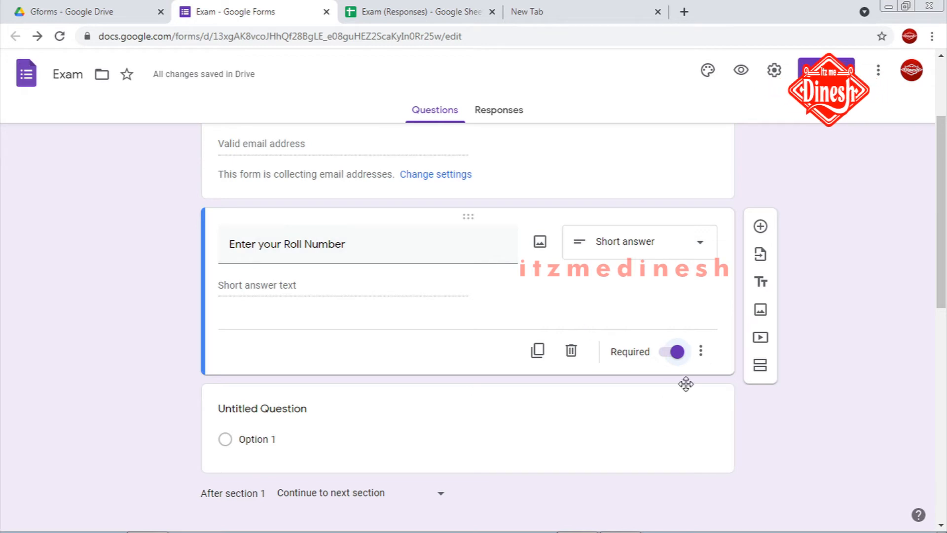
left_click(701, 352)
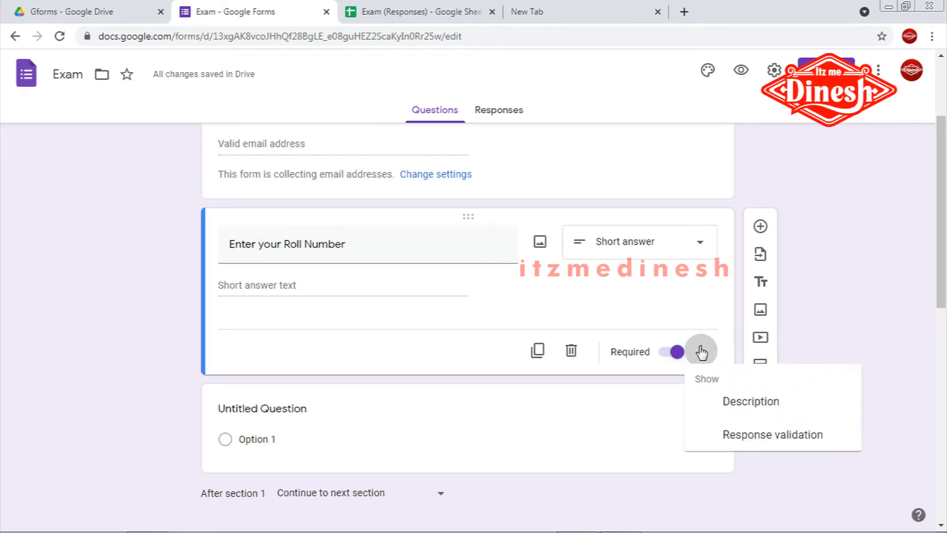
left_click(730, 415)
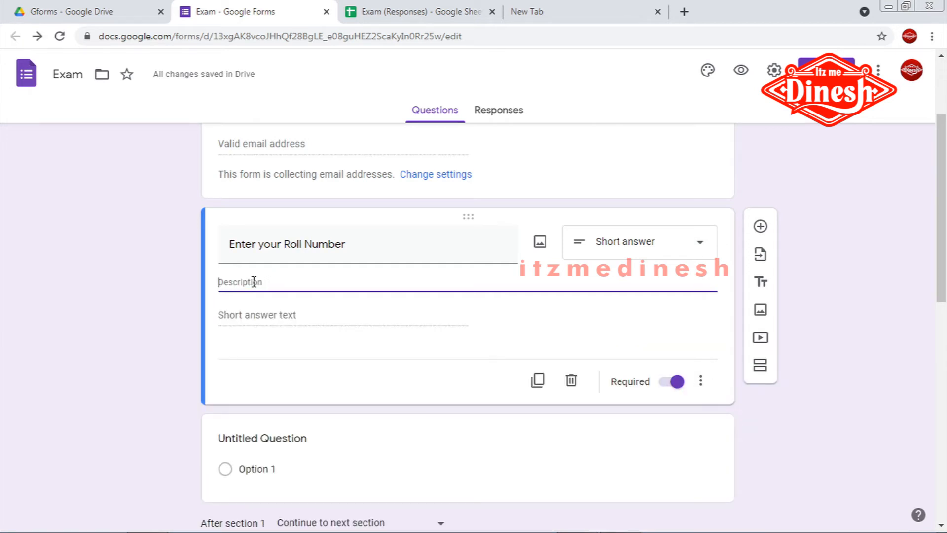
type("This would be y")
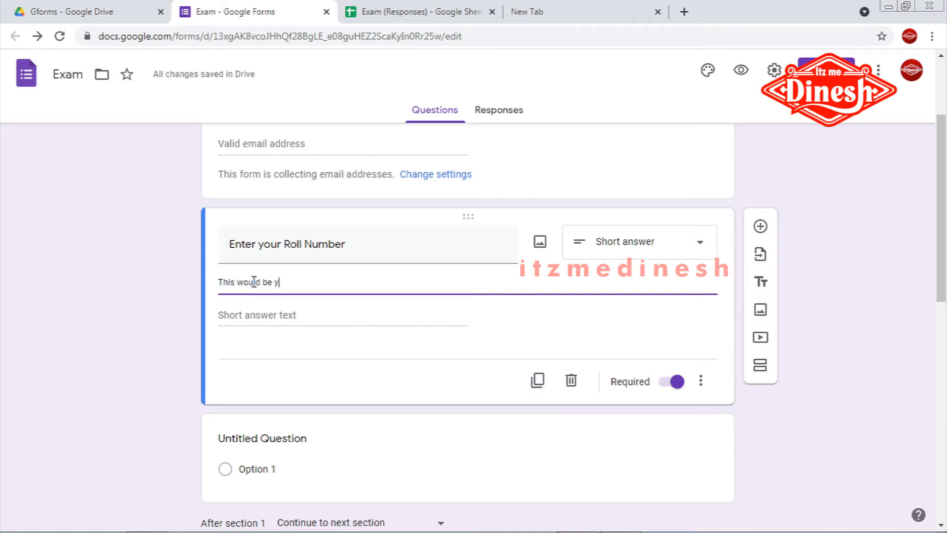
type("our exam")
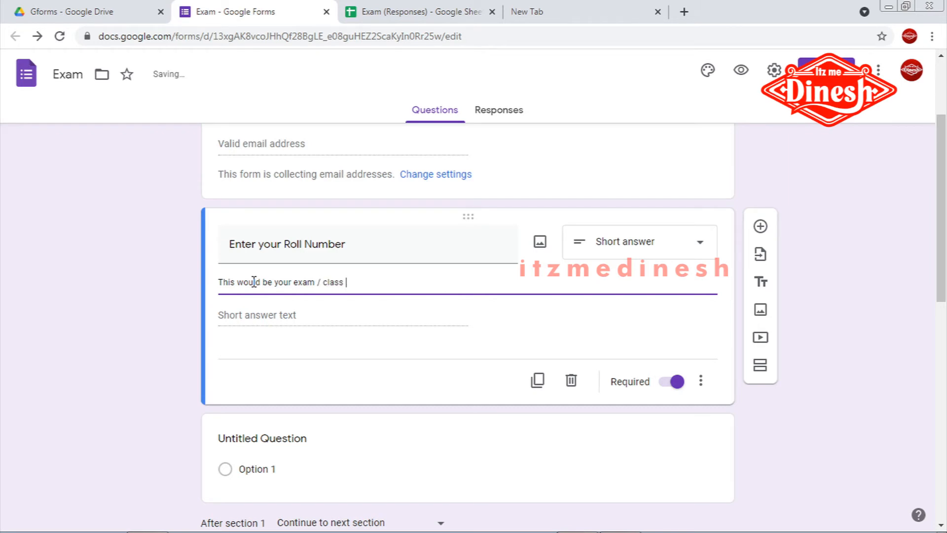
type(" / class roll number")
left_click(317, 311)
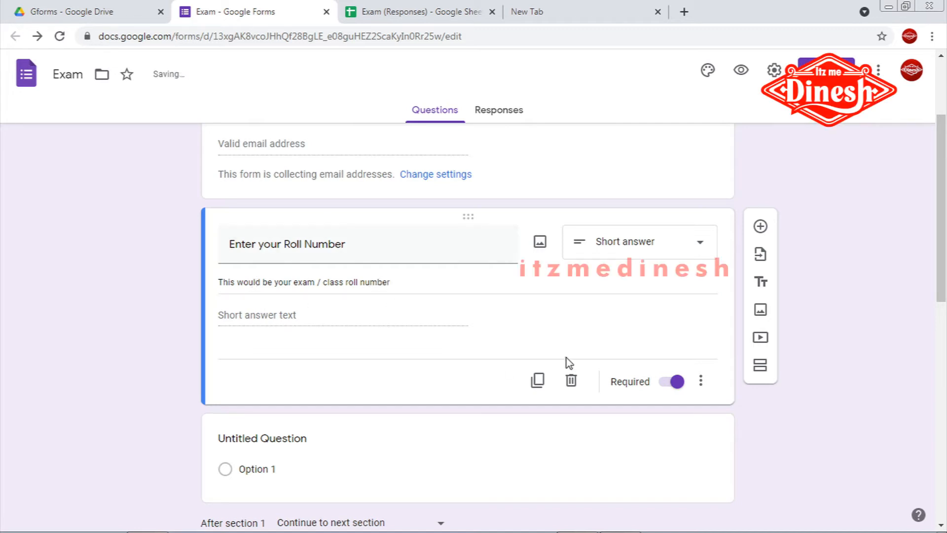
- Add response validation to Roll Number and bring up its condition choices
left_click(702, 380)
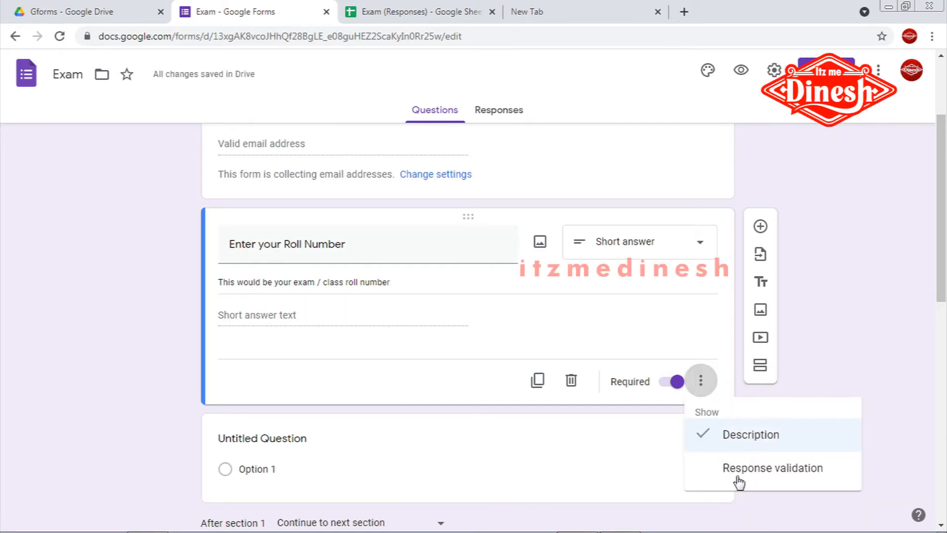
left_click(742, 469)
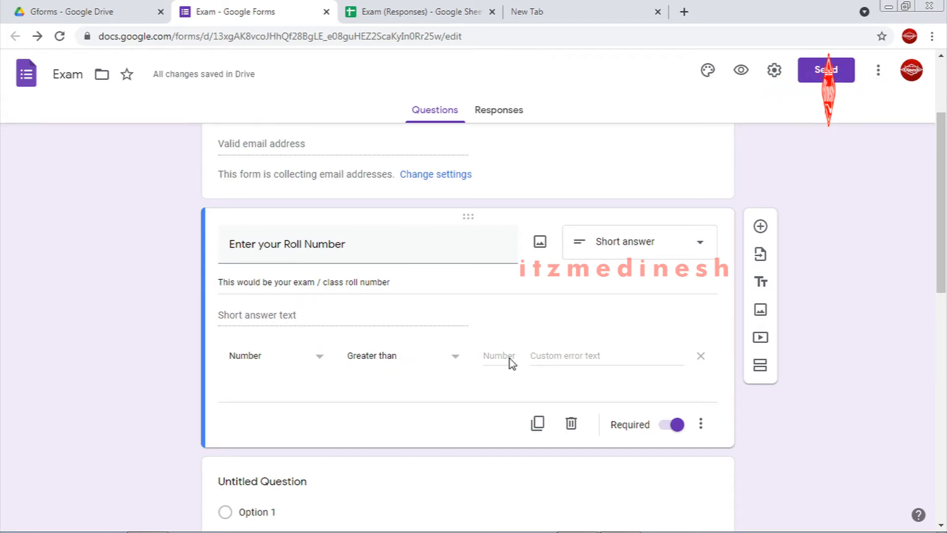
left_click(455, 360)
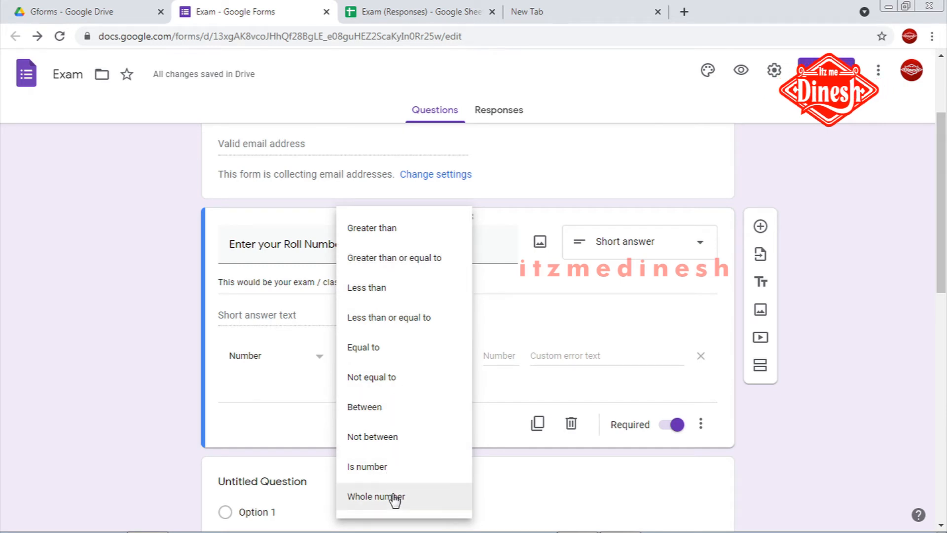
- Change the Roll Number validation condition from Greater than to 'Is number'
left_click(676, 377)
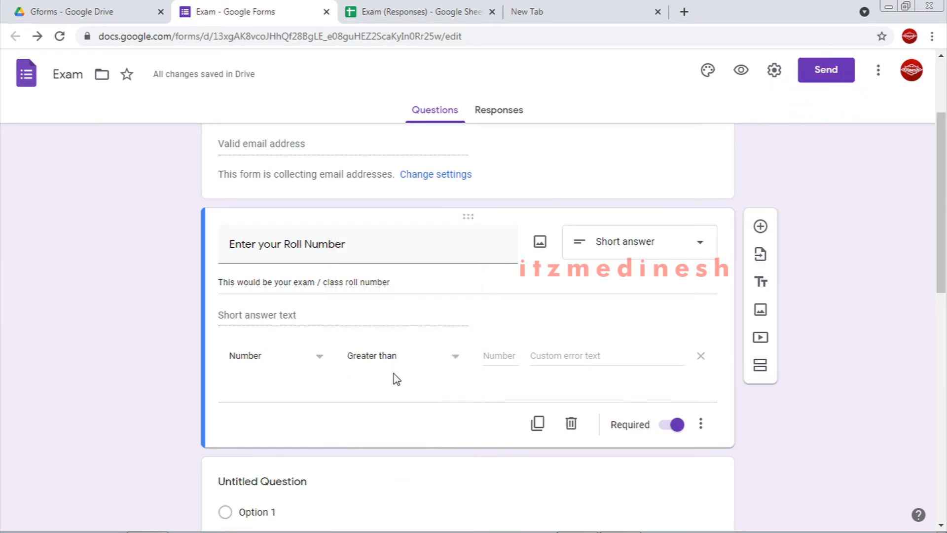
left_click(414, 361)
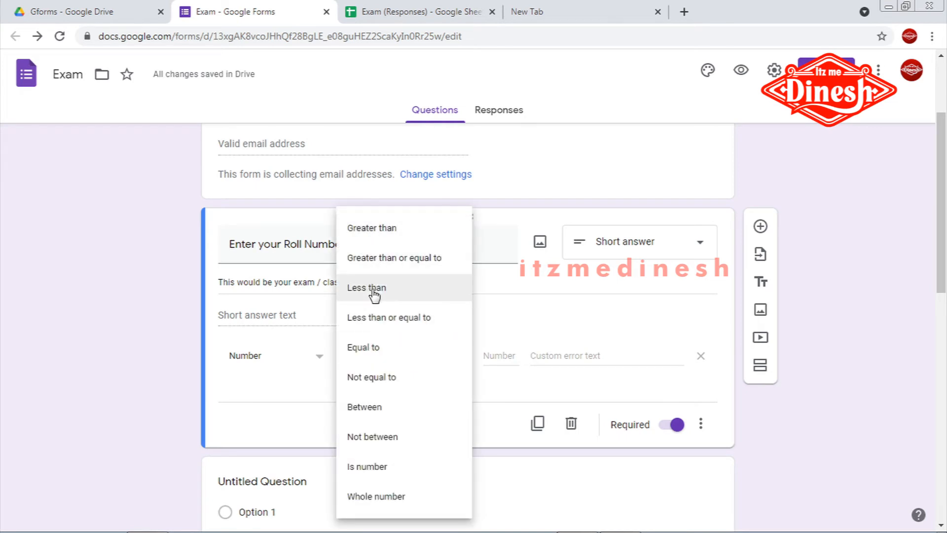
left_click(390, 471)
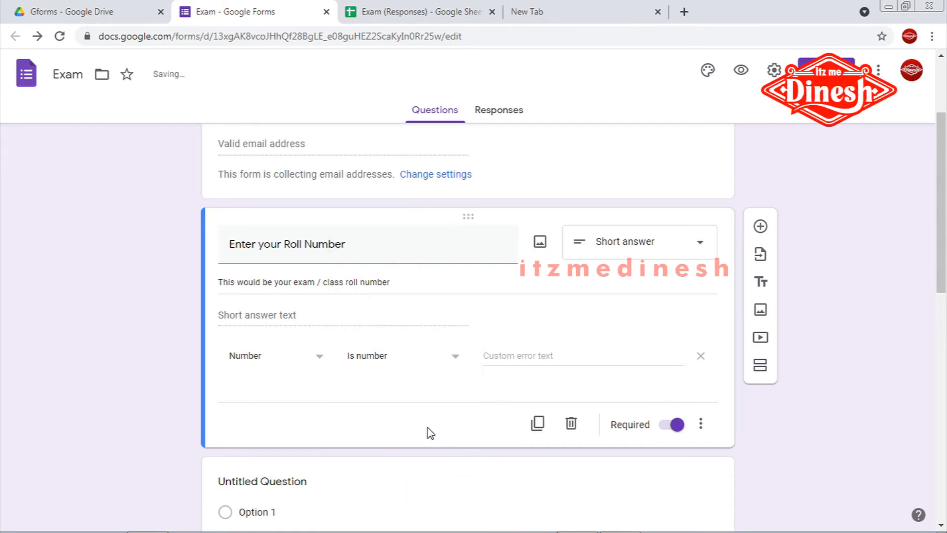
scroll(427, 427, "up", 3)
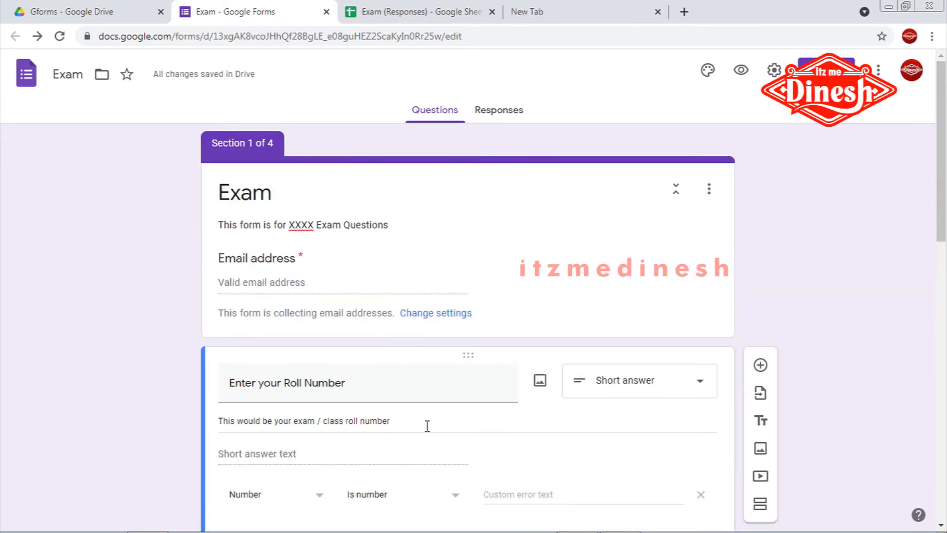
scroll(428, 425, "down", 1)
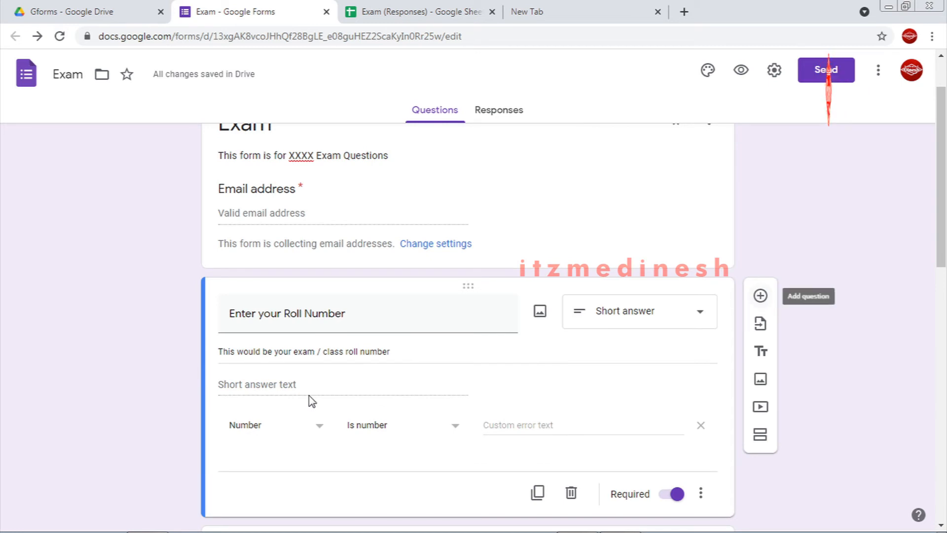
scroll(310, 399, "down", 3)
scroll(310, 394, "up", 4)
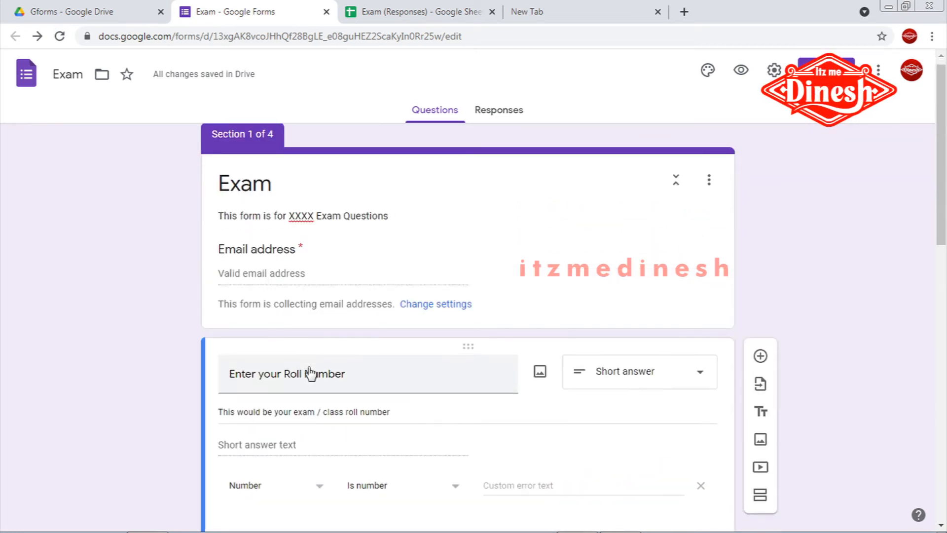
scroll(309, 373, "down", 4)
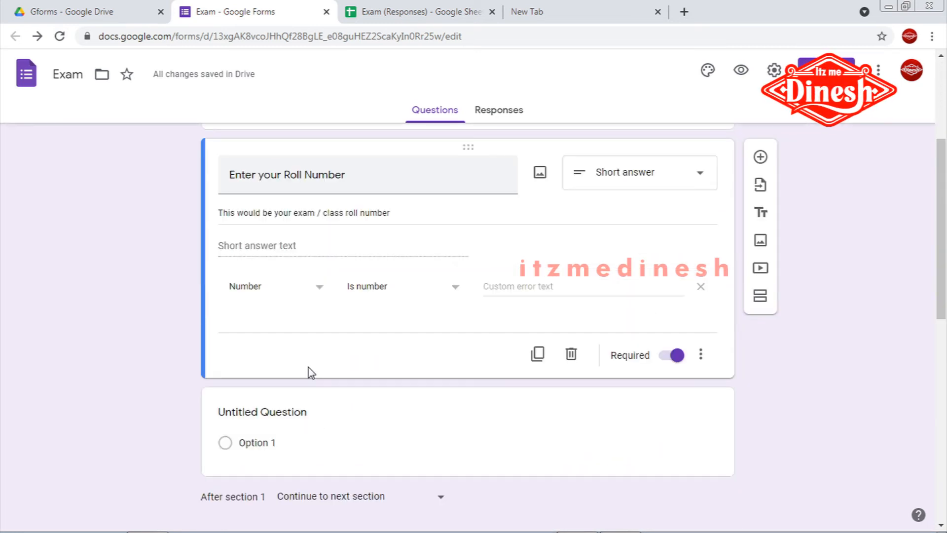
- Title the untitled question 'Which spreadsheet would you like?' as a Multiple choice question
left_click(254, 412)
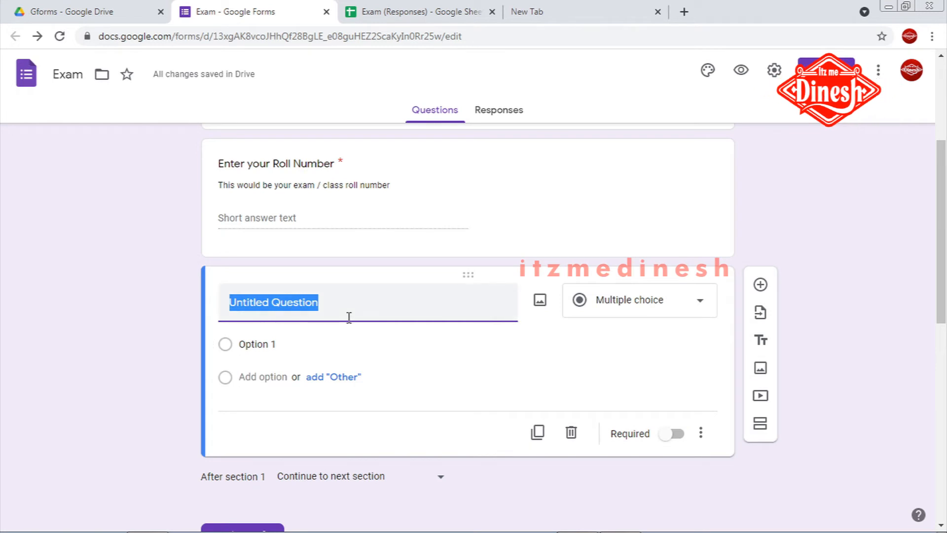
type("Which s")
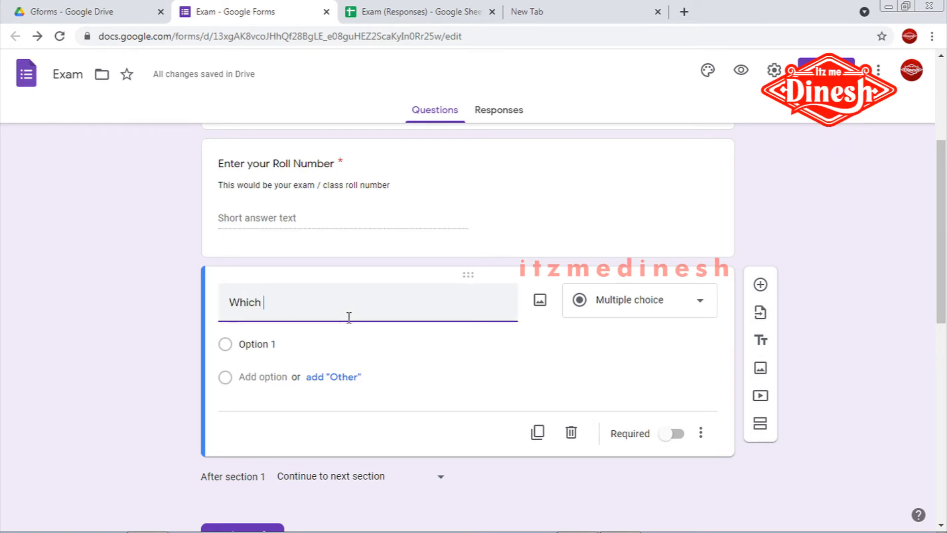
type("preadsheet would you like?")
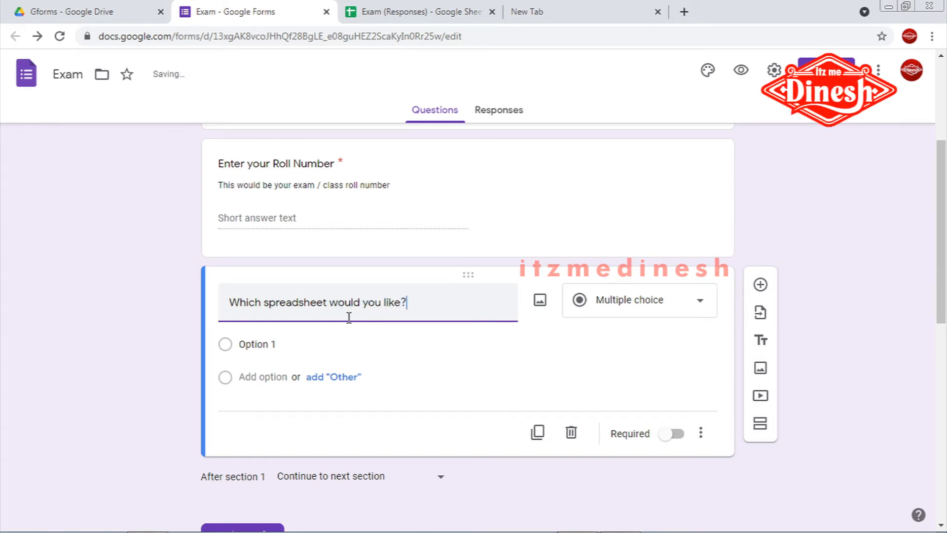
left_click(665, 308)
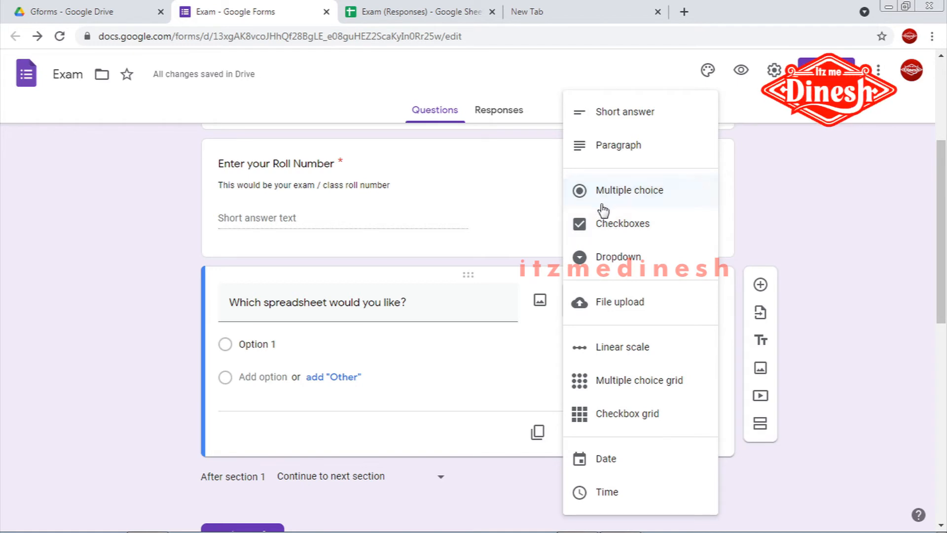
left_click(597, 190)
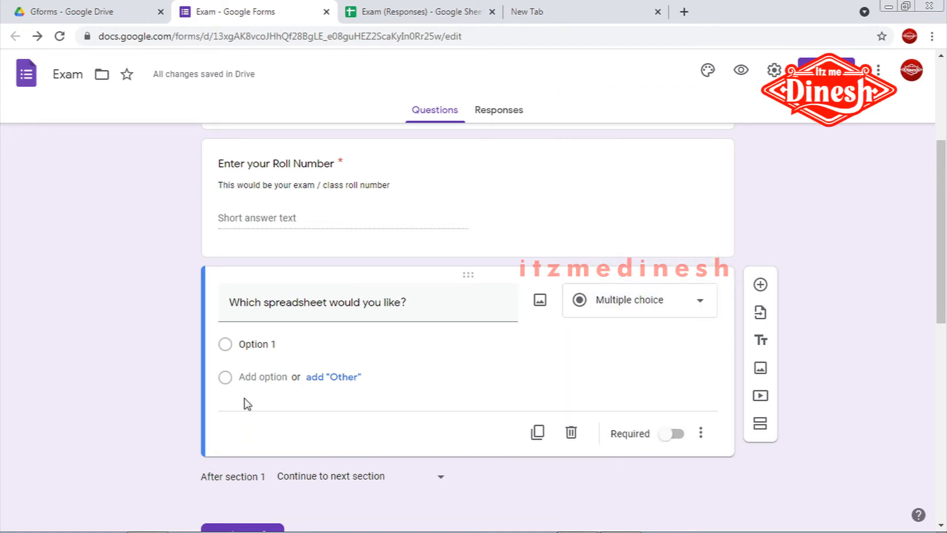
- Give it the answer options Google Sheets, Excel and Other
left_click(273, 343)
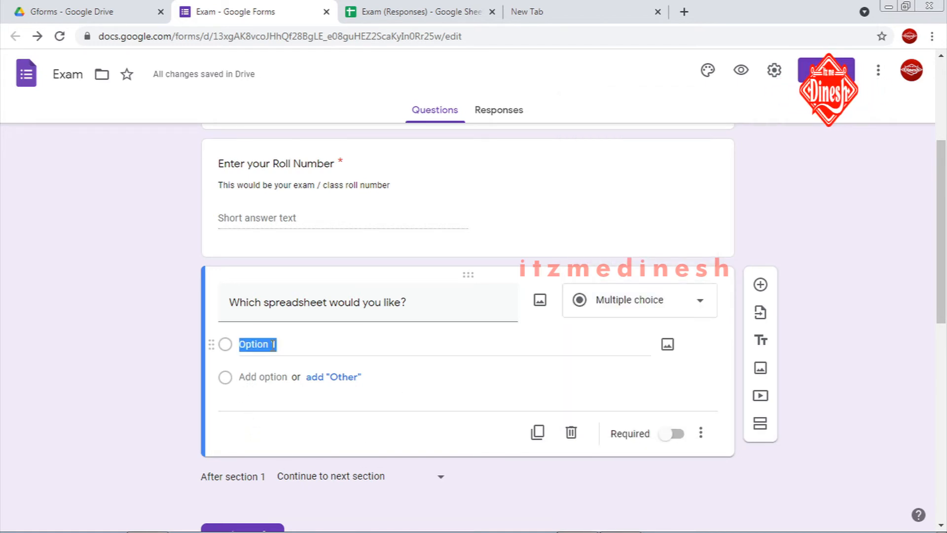
type("Go")
type("og")
key("BackSpace")
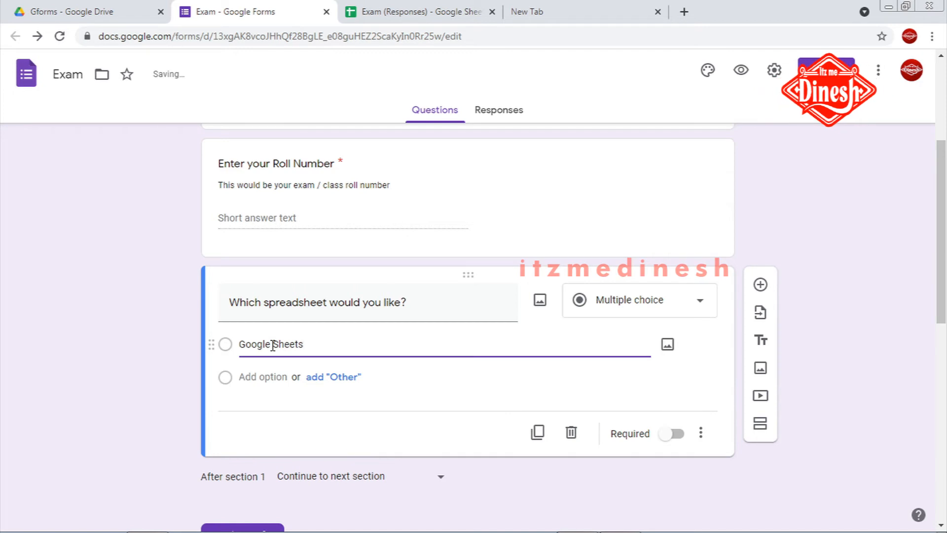
left_click(260, 376)
type("Excel")
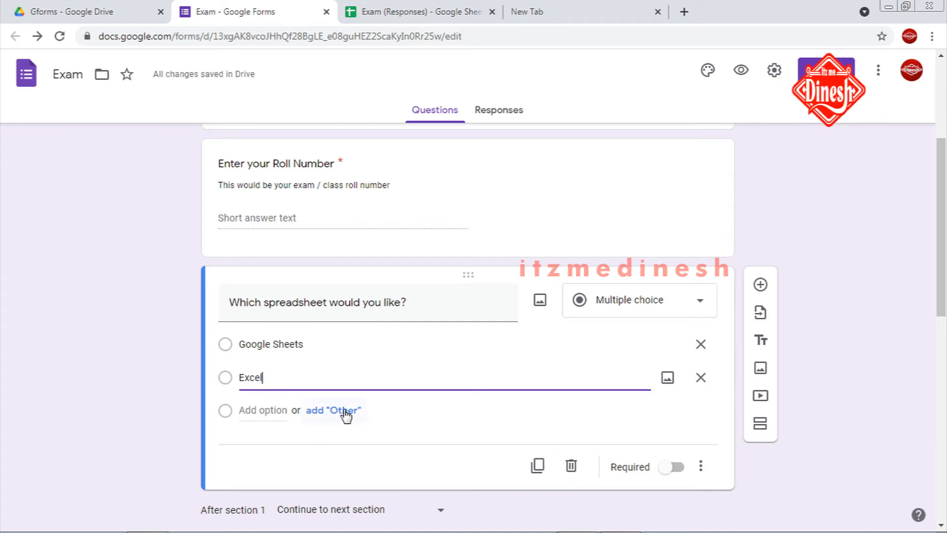
left_click(344, 412)
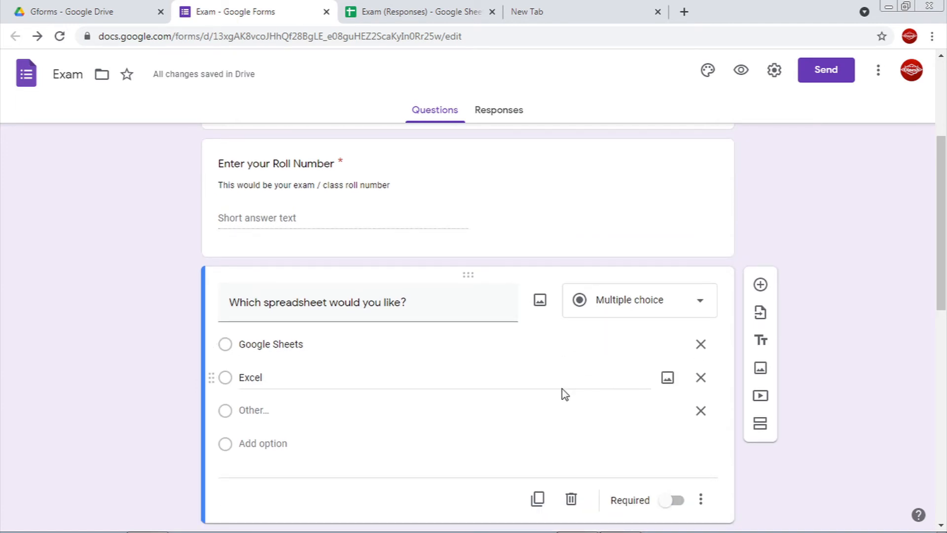
scroll(562, 389, "down", 3)
scroll(561, 388, "down", 1)
scroll(658, 323, "up", 1)
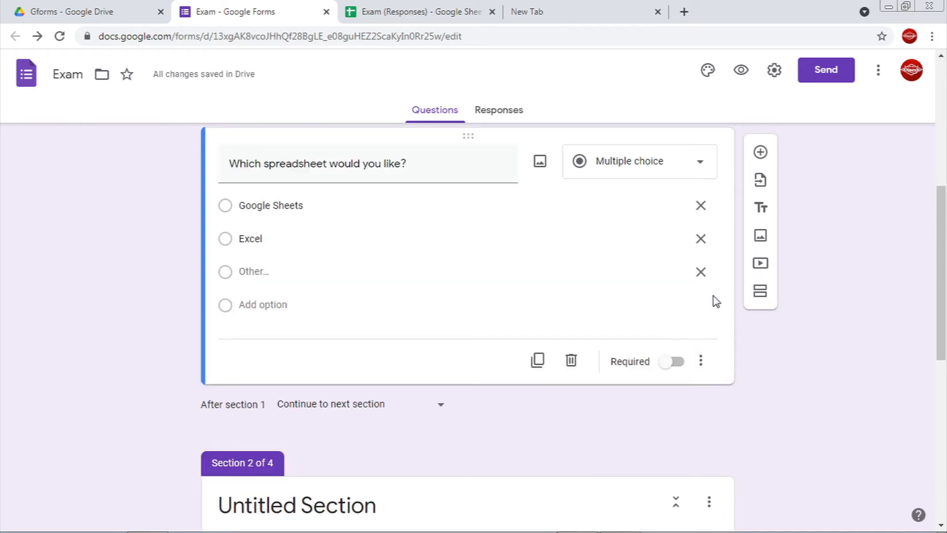
- Duplicate the spreadsheet question and change the copy to Checkboxes
left_click(700, 362)
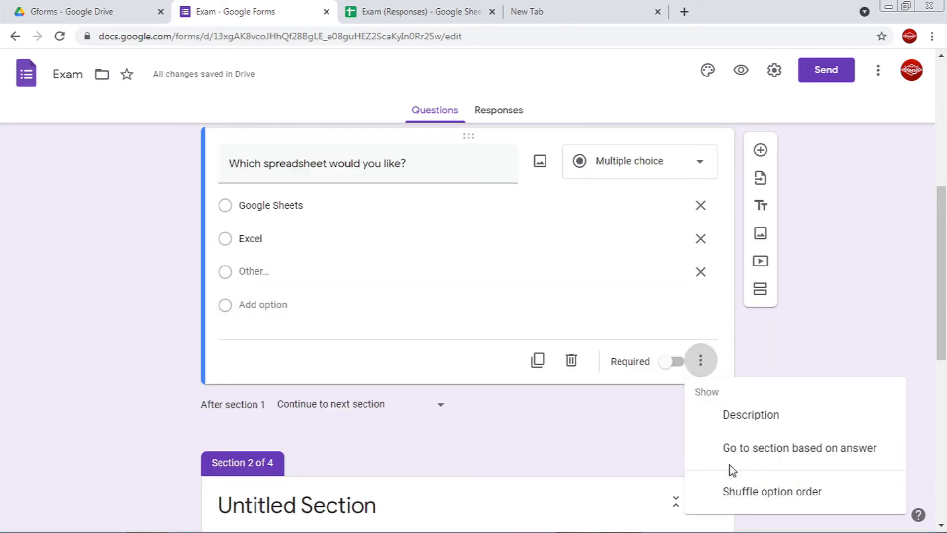
left_click(582, 418)
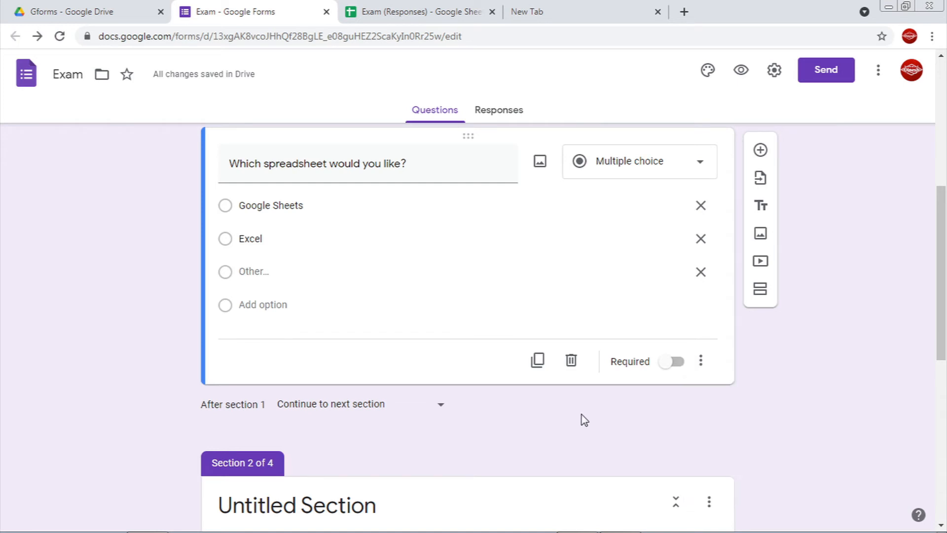
left_click(539, 361)
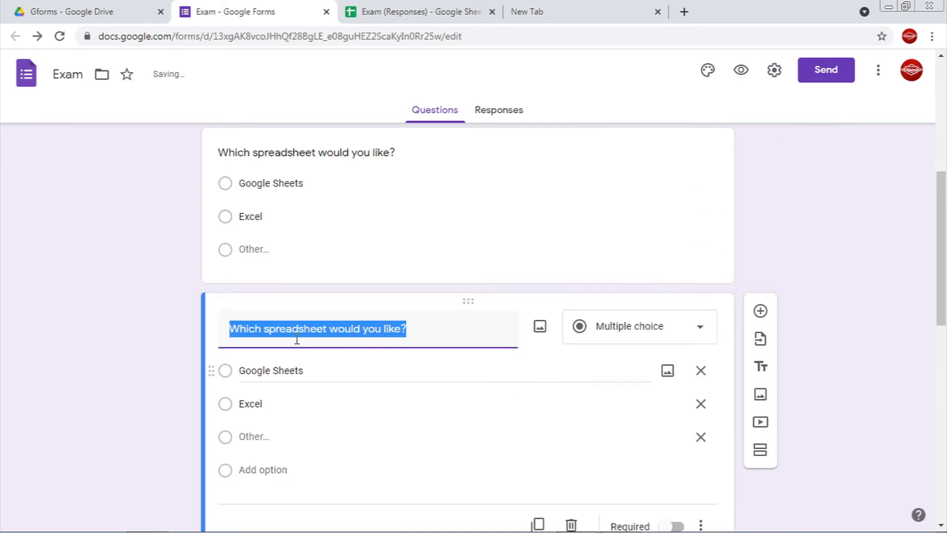
left_click(641, 328)
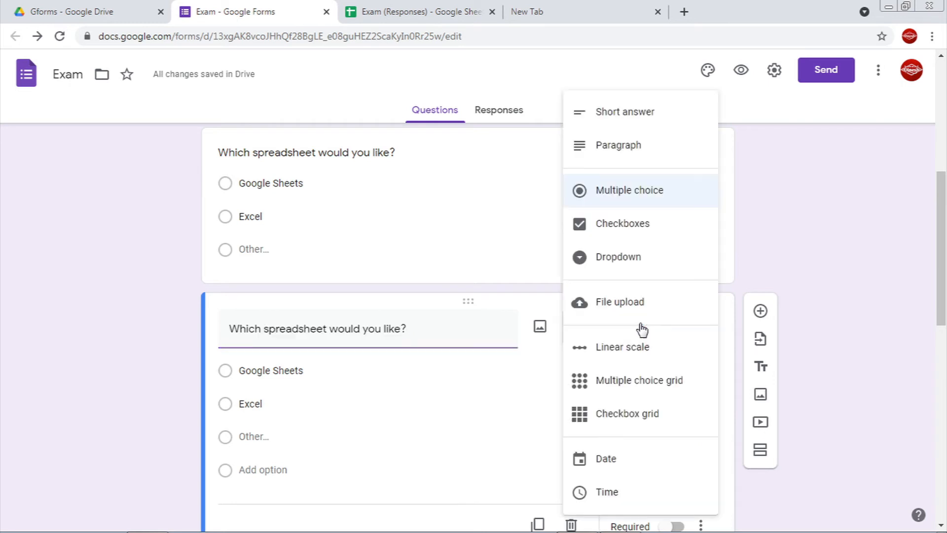
left_click(608, 225)
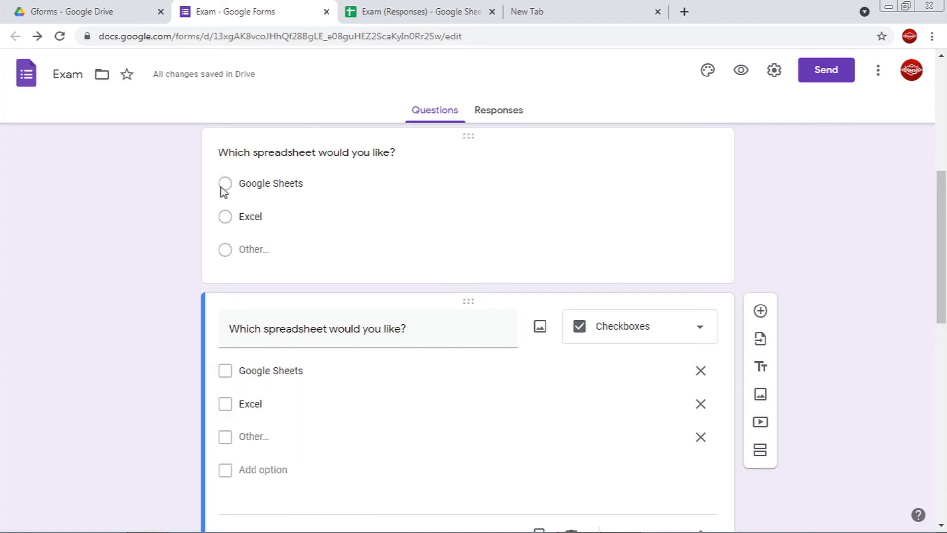
- Preview the Exam form as respondents see it
left_click(373, 282)
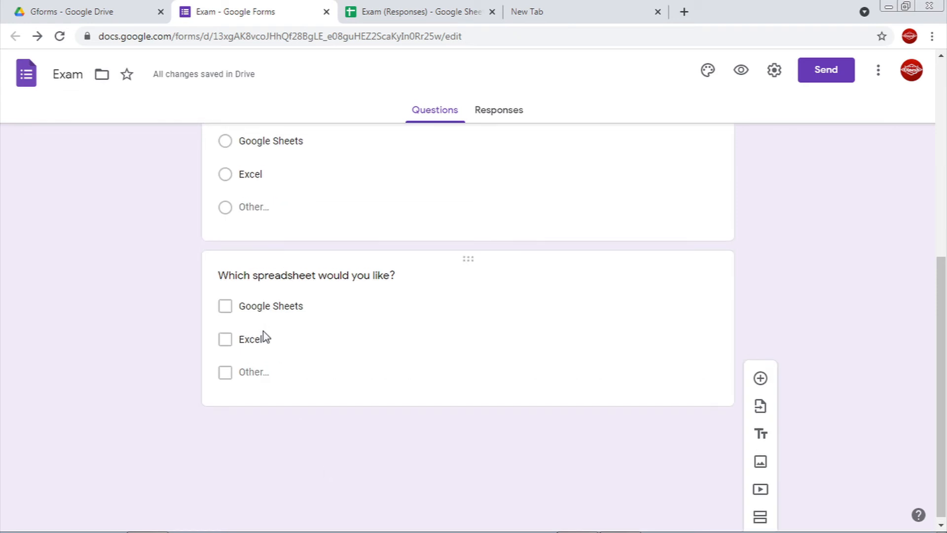
scroll(264, 332, "up", 3)
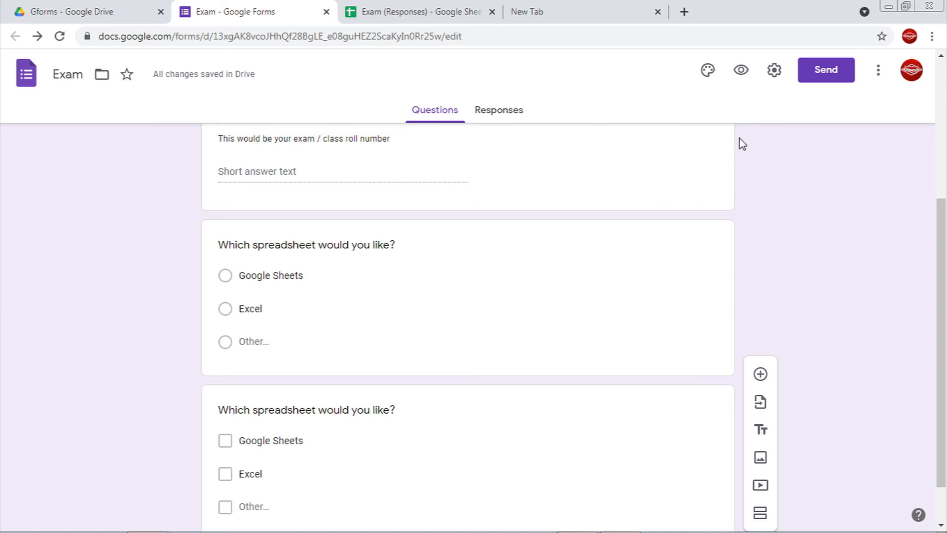
left_click(741, 72)
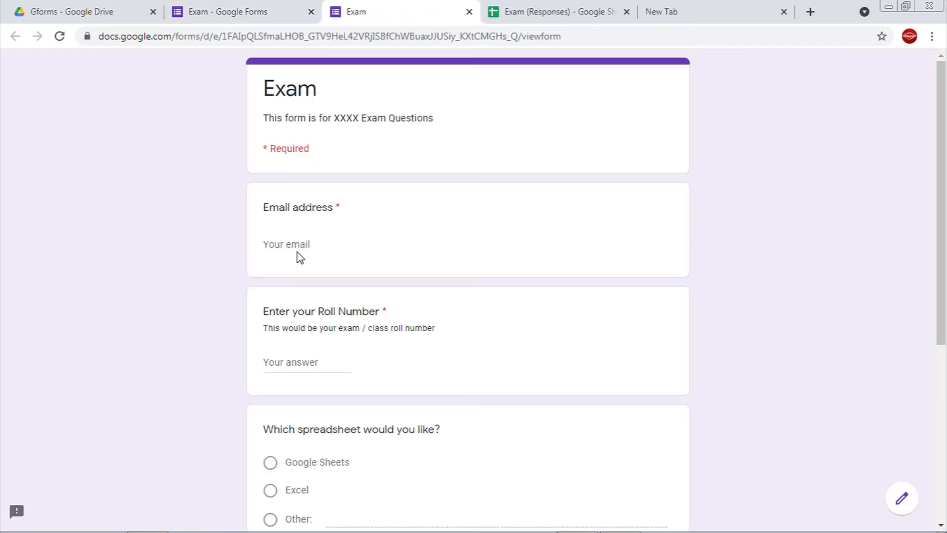
- Fill in a test email address in the Email answer
left_click(295, 244)
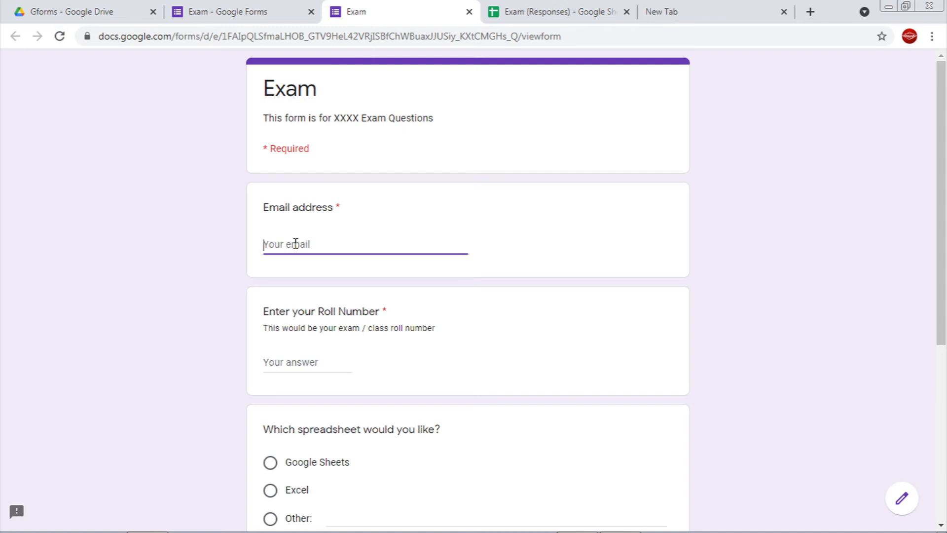
type("e")
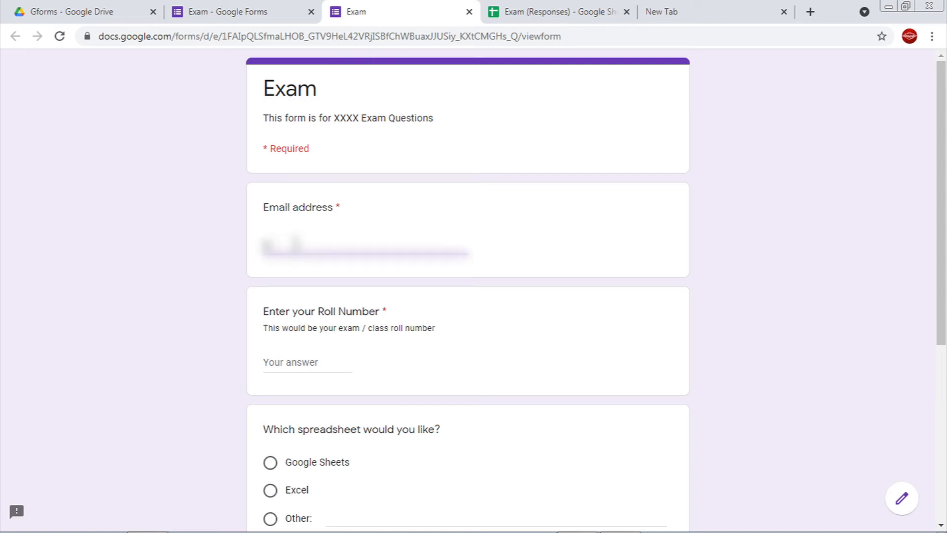
type("xamka")
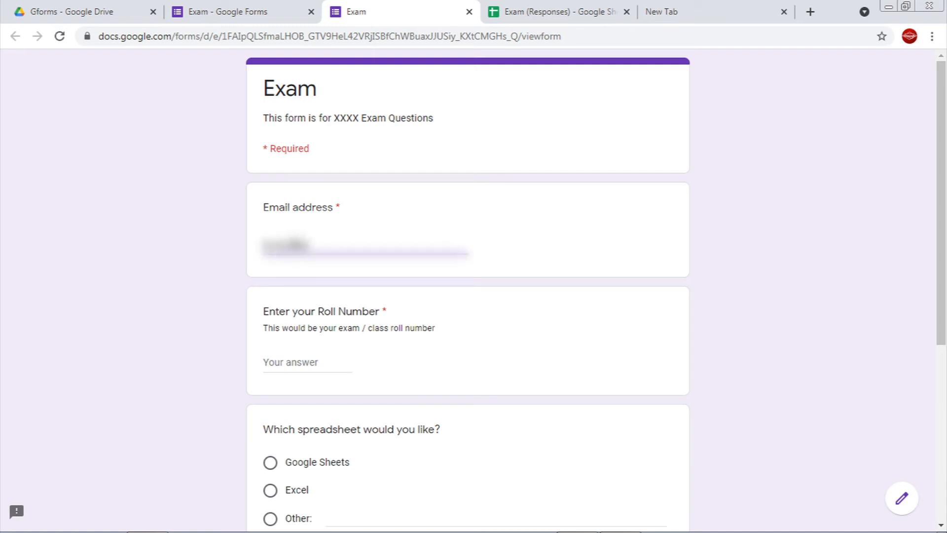
type(".co")
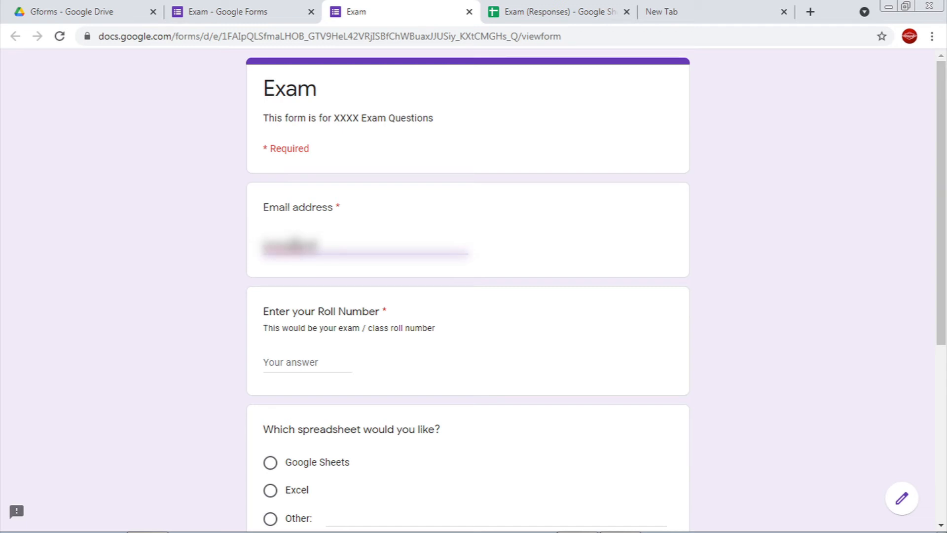
type("ail.com.com")
left_click(818, 289)
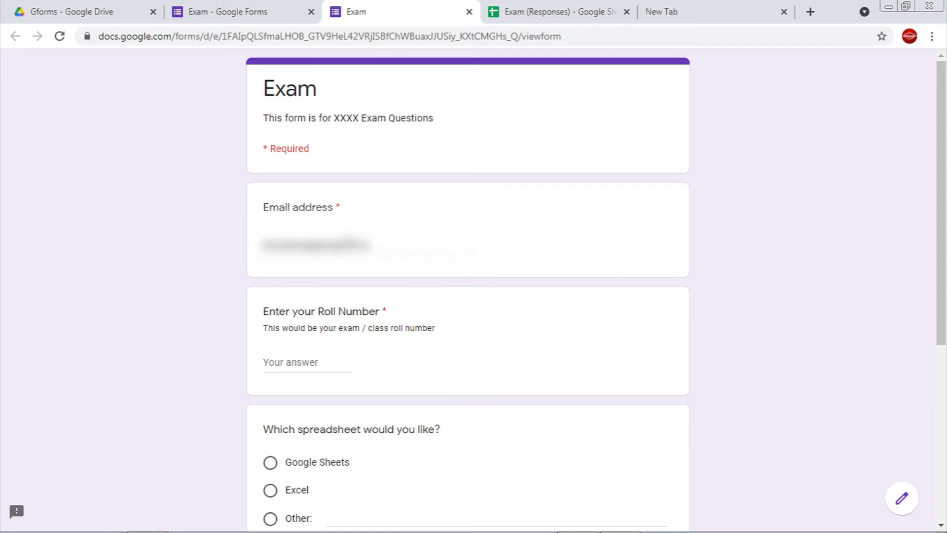
- Answer Roll Number with 123456, deleting the stray letter that triggered the number warning
scroll(348, 242, "down", 1)
left_click(315, 289)
type("123")
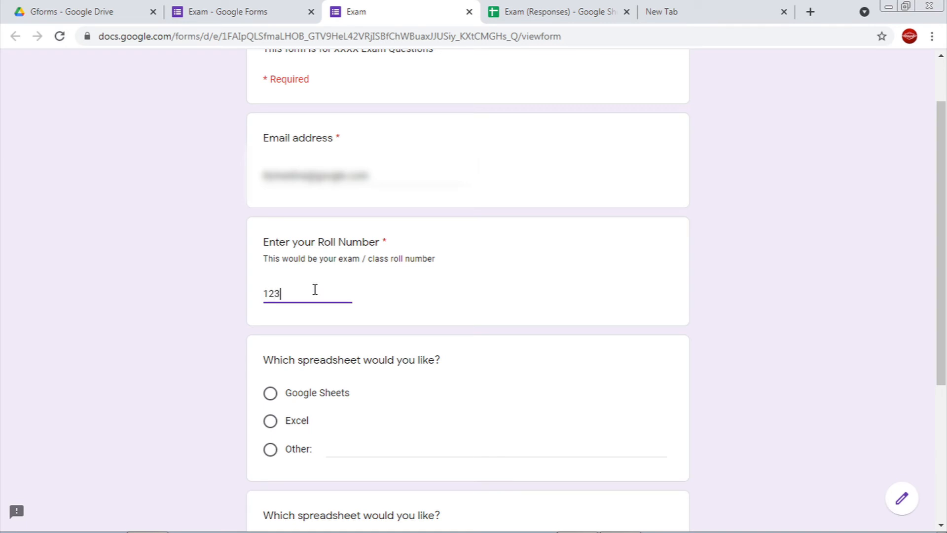
type("456TTTTTT")
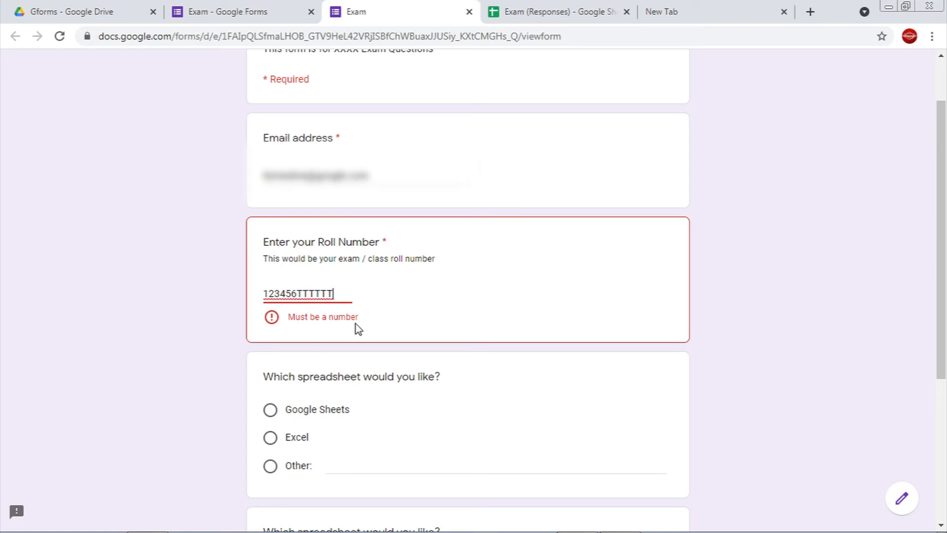
key("BackSpace")
key("BackSpace")
key("BackSpace")
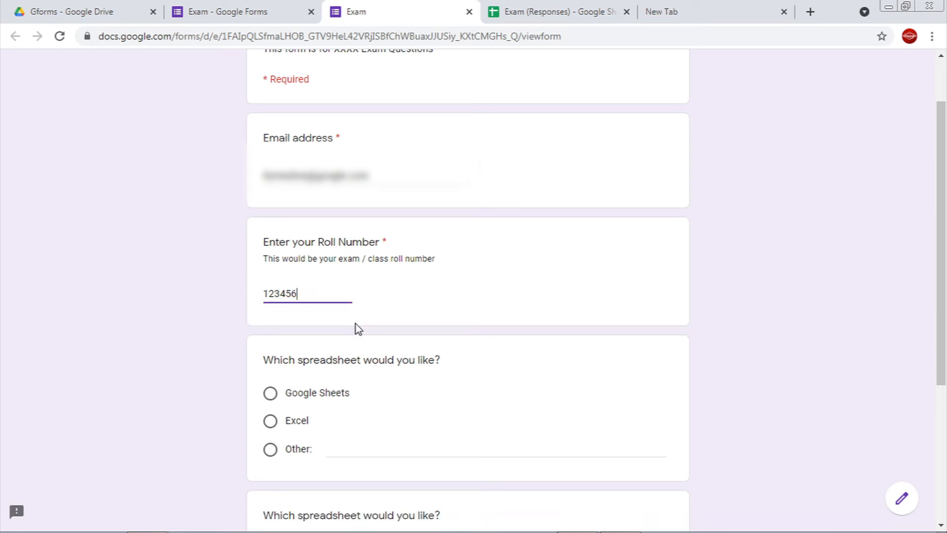
scroll(364, 361, "down", 3)
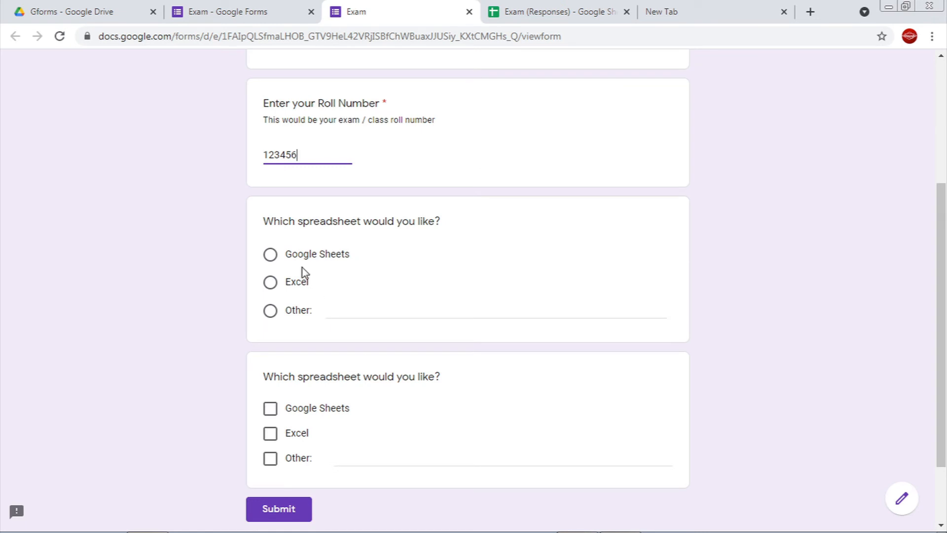
- Answer the multiple-choice spreadsheet question with Other: Numbers
left_click(271, 261)
left_click(270, 285)
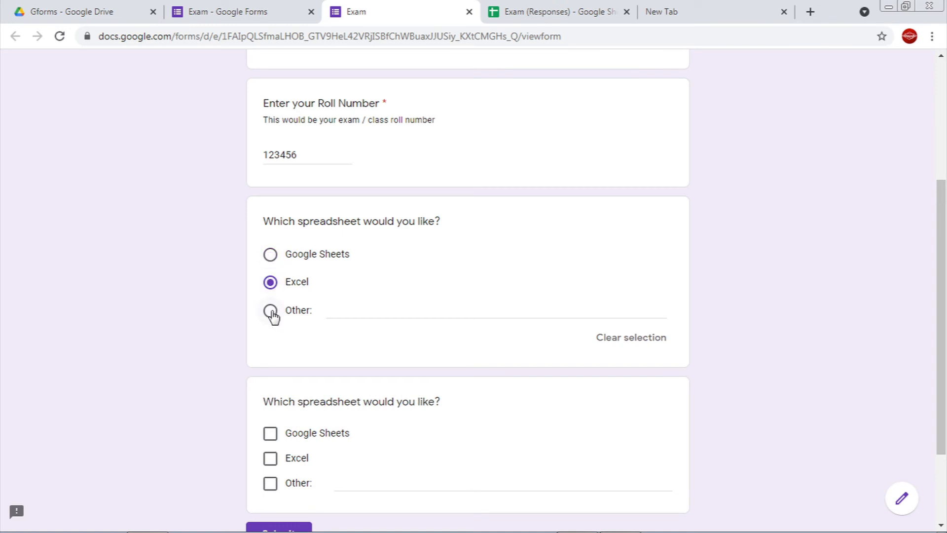
left_click(270, 311)
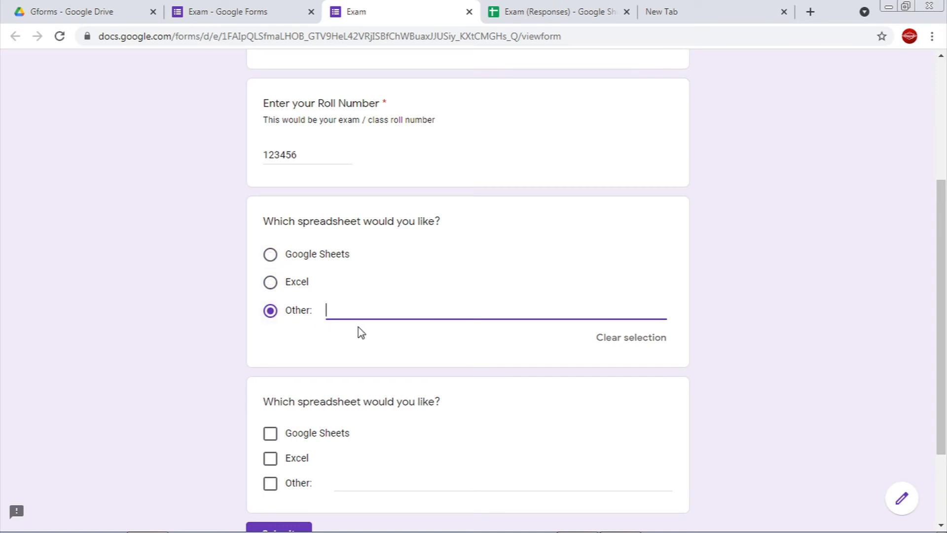
type("Open Spreadsheets")
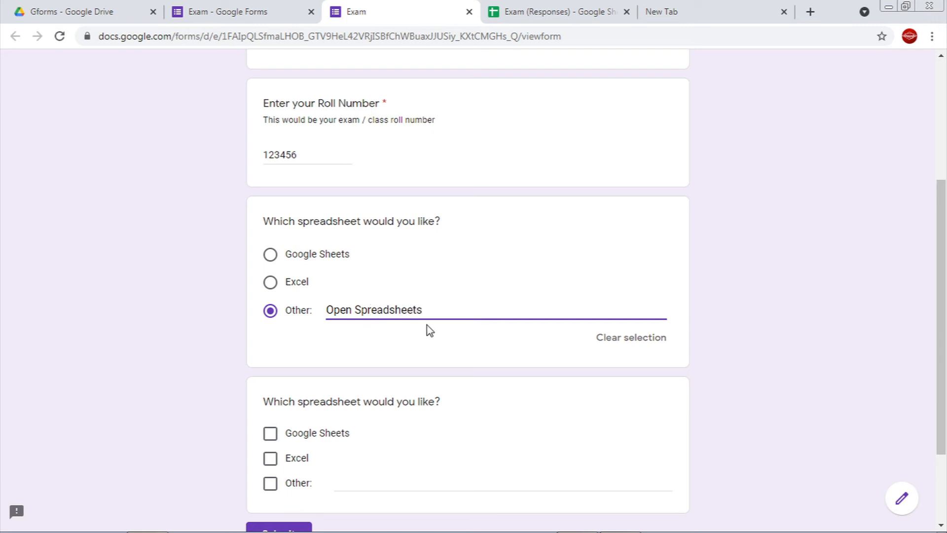
left_click_drag(431, 310, 318, 307)
type("Numbers")
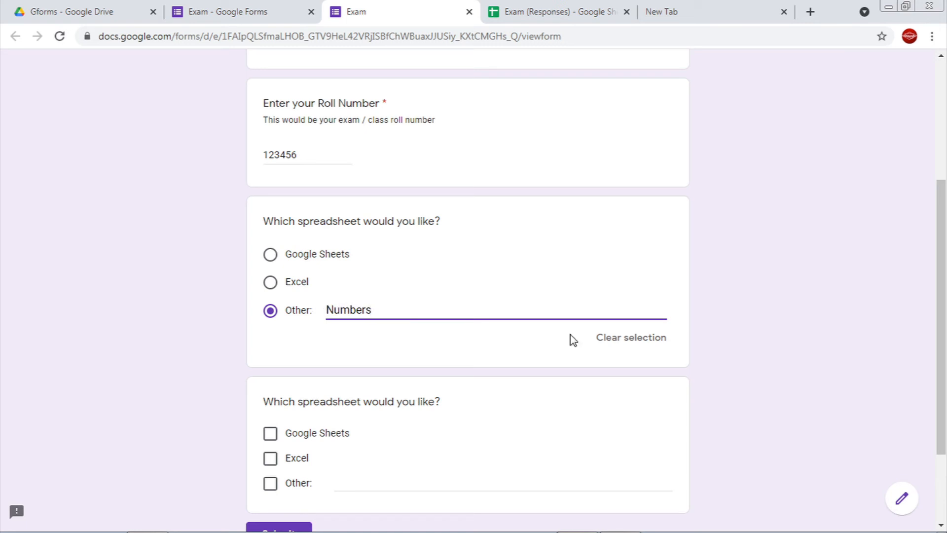
left_click(854, 315)
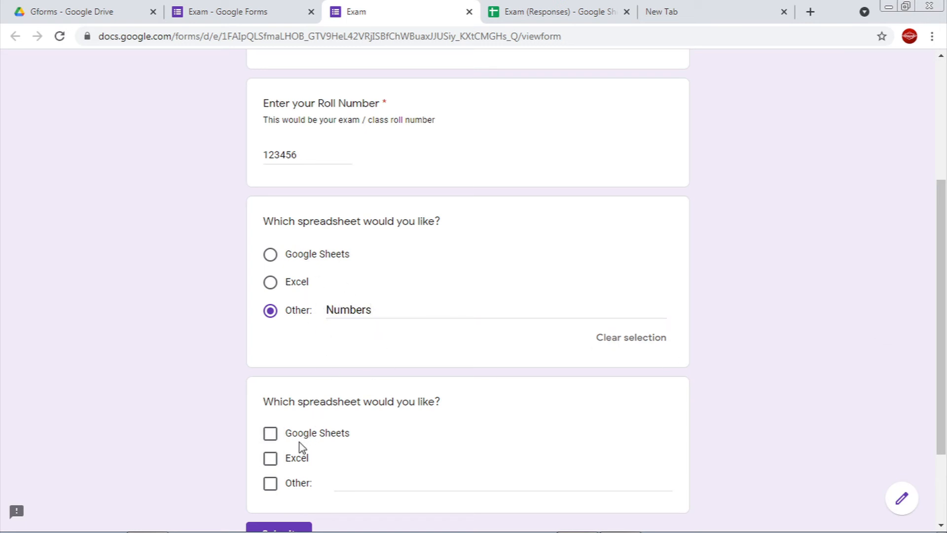
- Tick Google Sheets, Excel and Other in the checkbox question and clear the multiple-choice answer
left_click(270, 434)
left_click(270, 459)
left_click(271, 484)
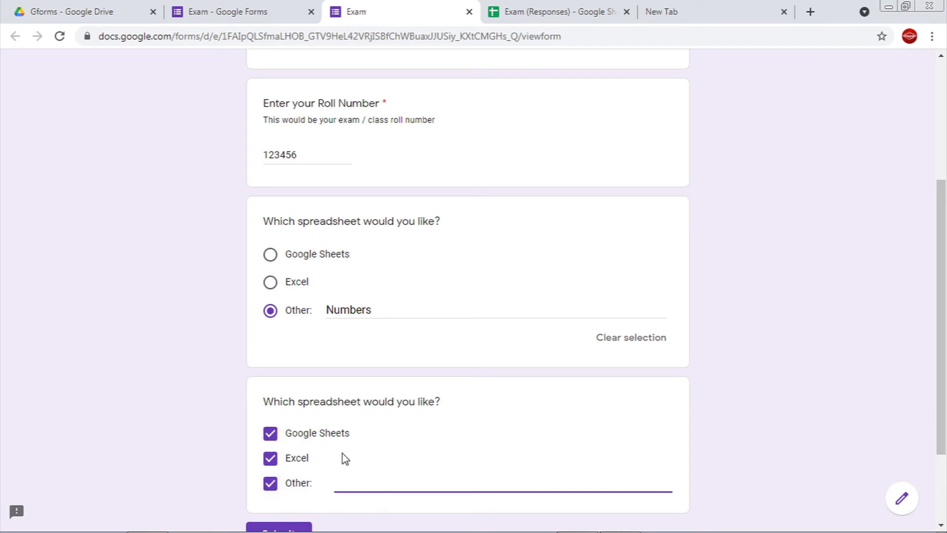
scroll(342, 454, "down", 3)
scroll(376, 370, "up", 2)
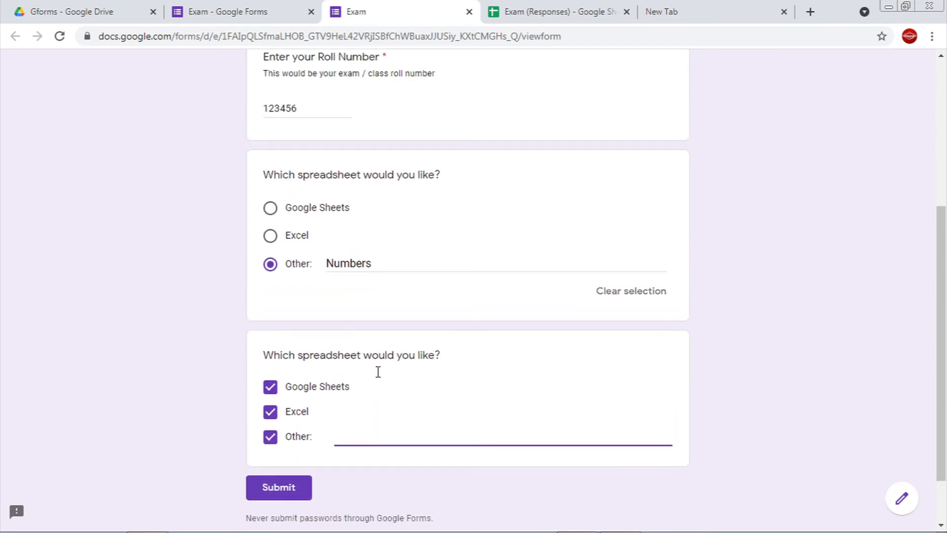
scroll(544, 300, "down", 1)
scroll(621, 279, "up", 2)
scroll(622, 291, "up", 1)
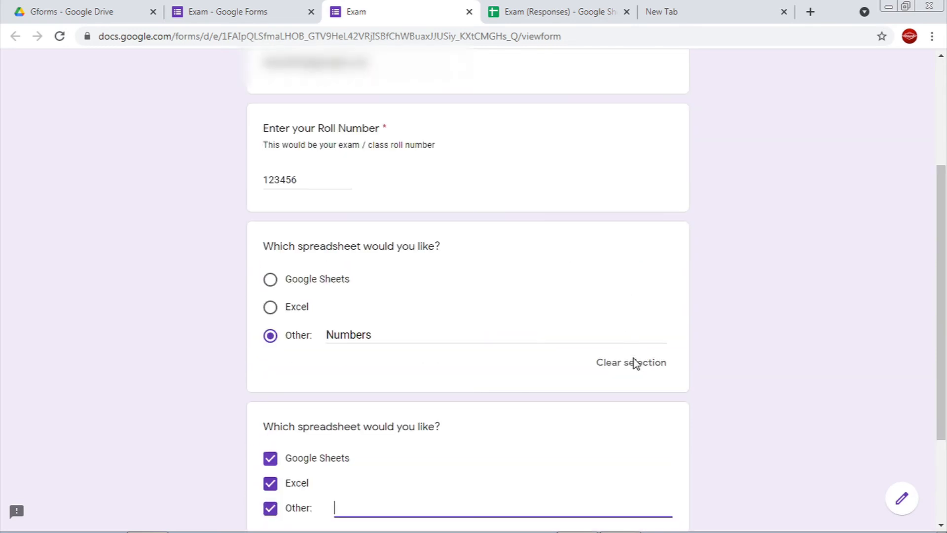
left_click(635, 369)
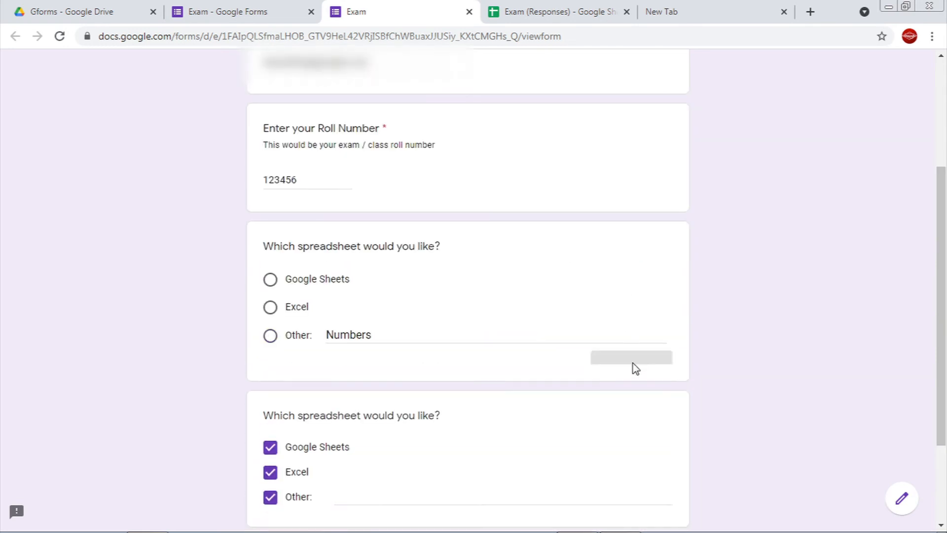
left_click(249, 11)
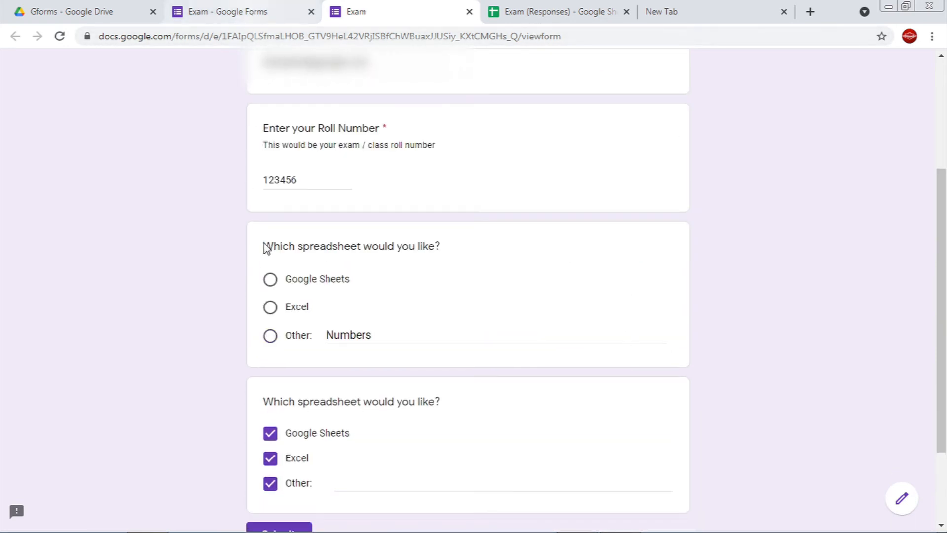
scroll(320, 324, "up", 4)
scroll(320, 325, "down", 5)
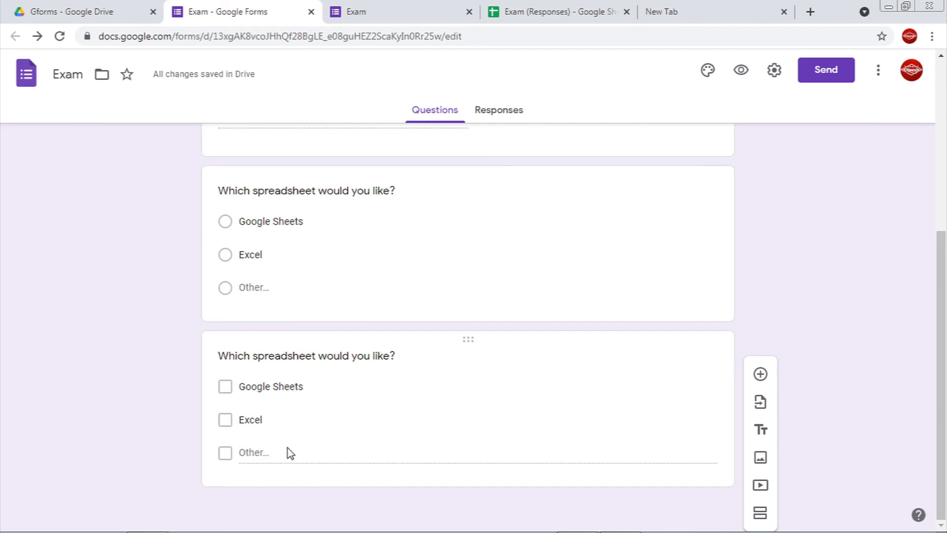
scroll(289, 447, "up", 4)
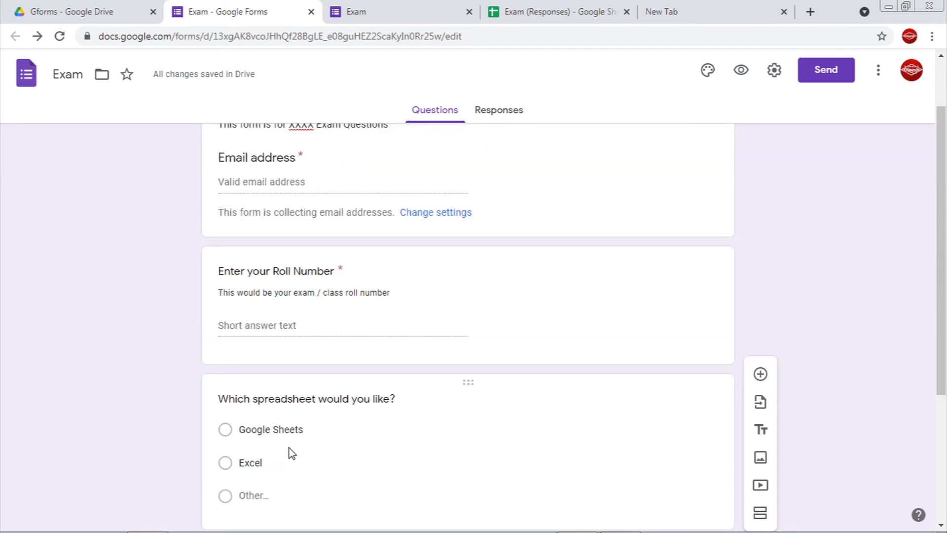
scroll(289, 448, "up", 2)
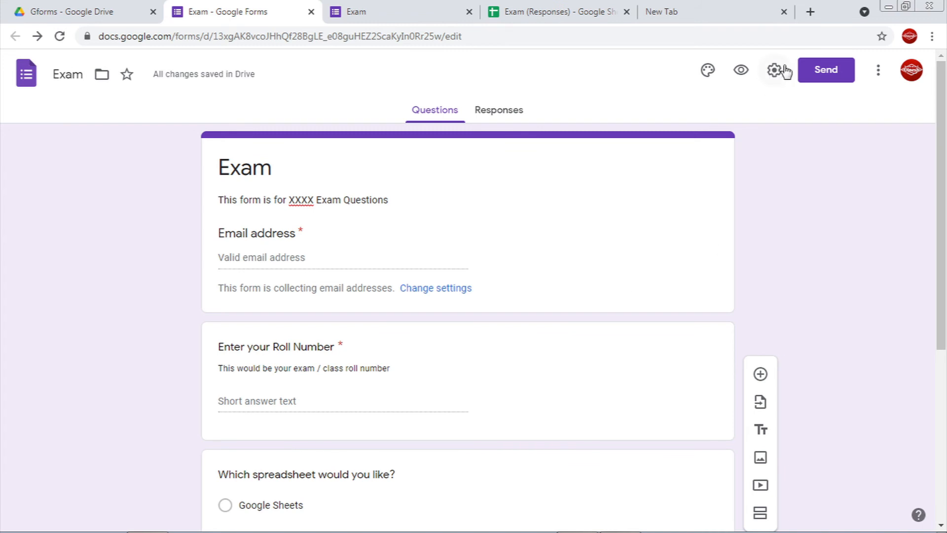
left_click(826, 70)
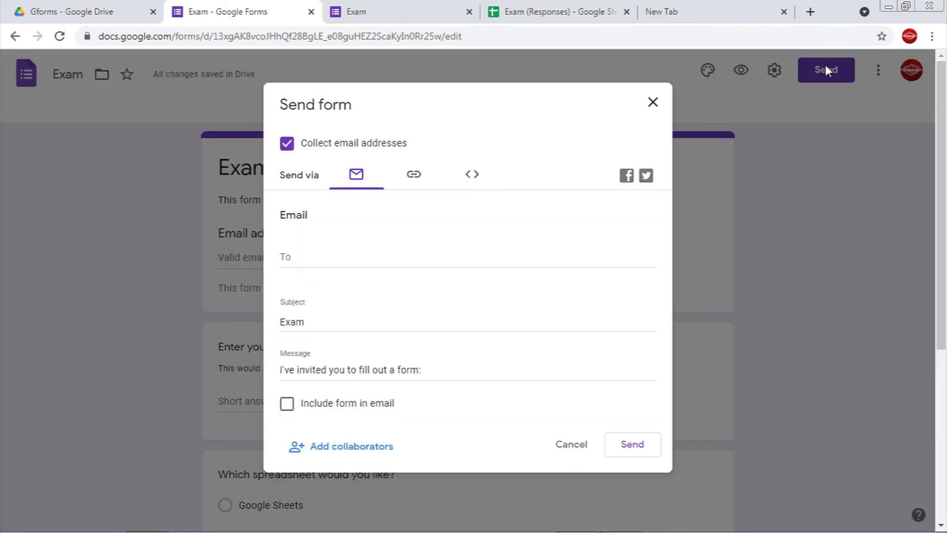
left_click(303, 259)
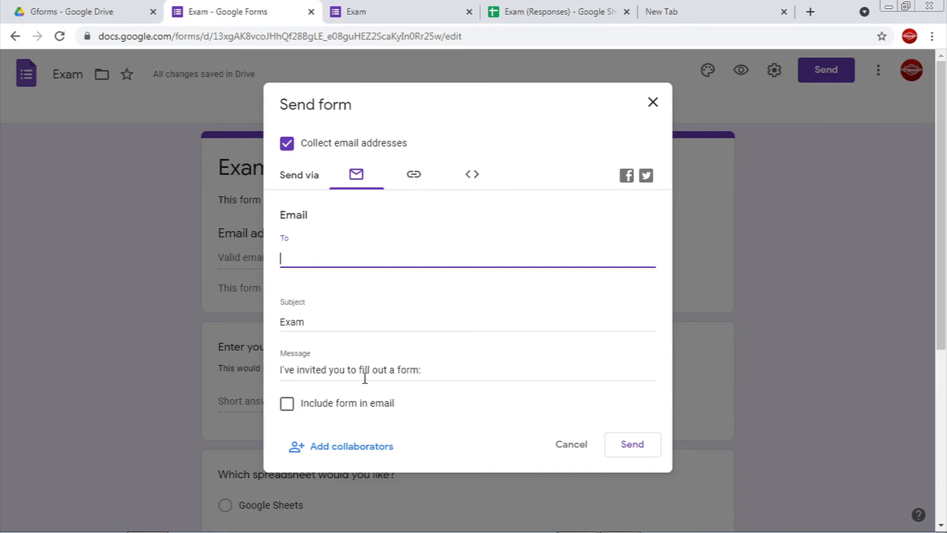
left_click_drag(440, 375, 212, 374)
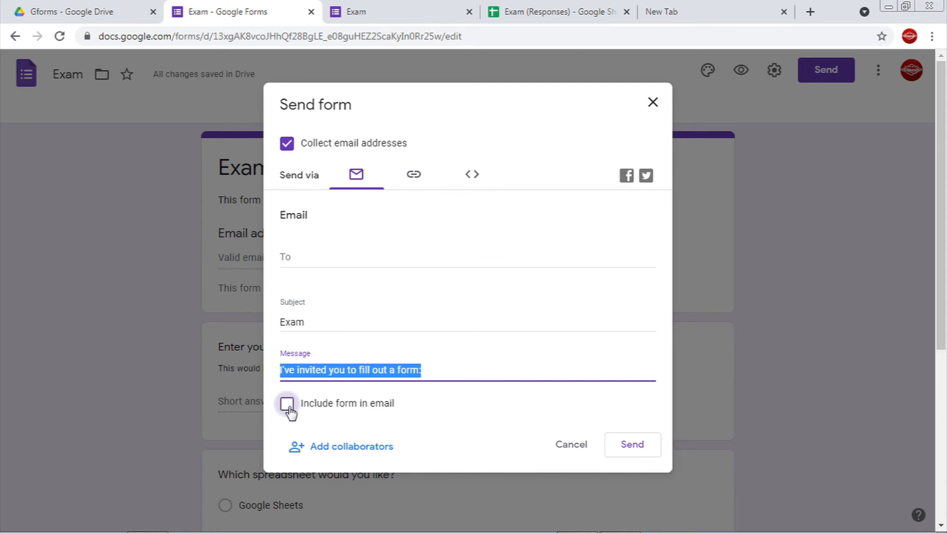
left_click(414, 174)
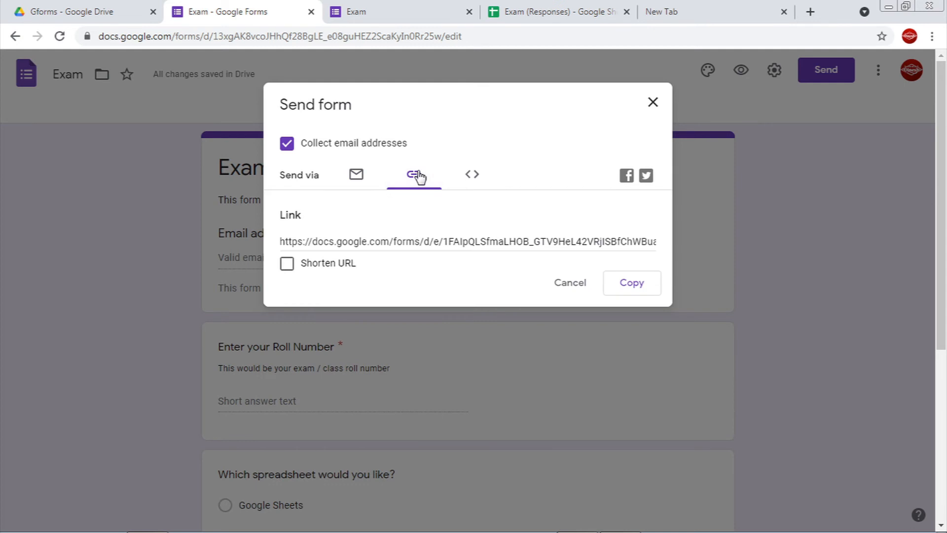
left_click(287, 264)
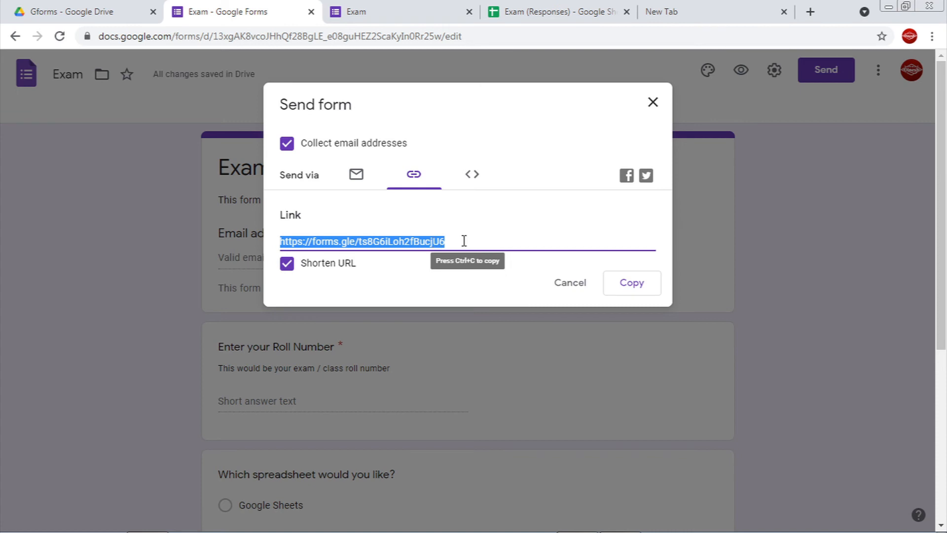
left_click(471, 176)
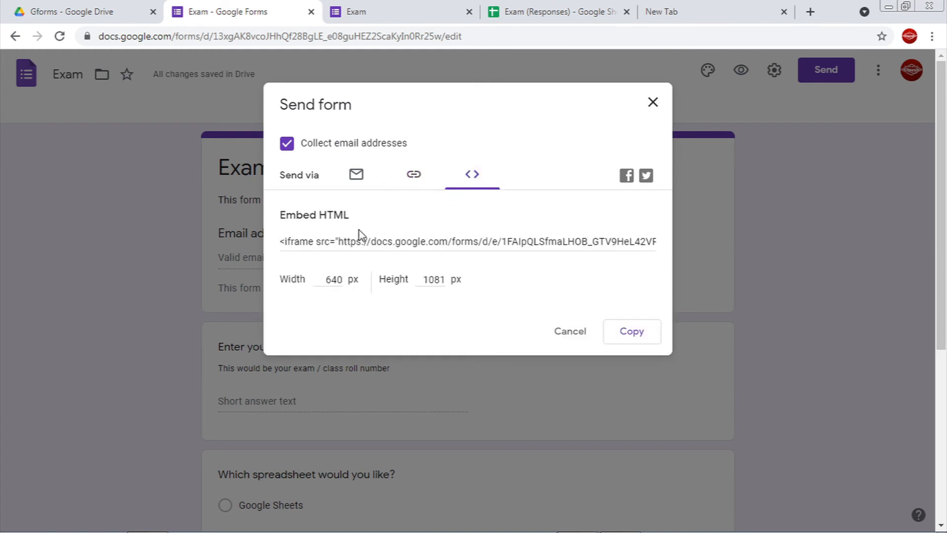
left_click(348, 243)
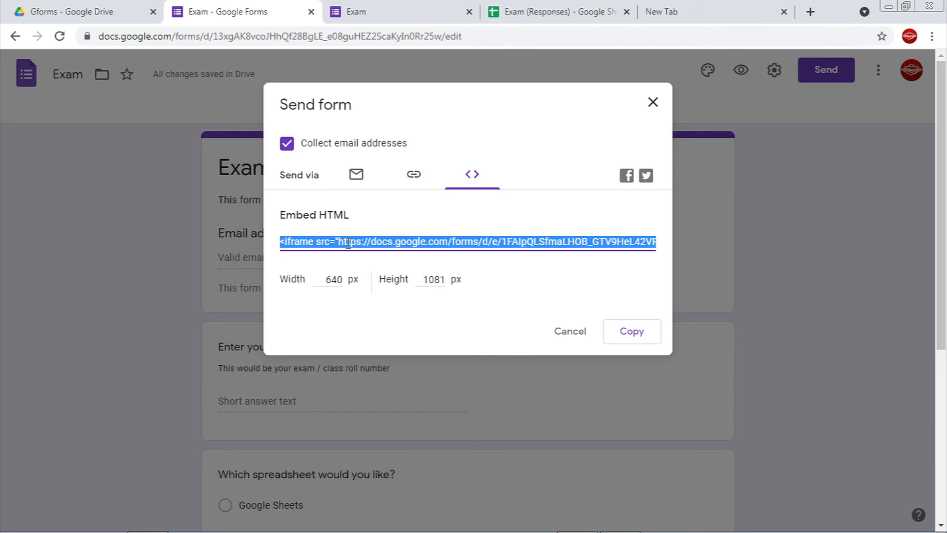
left_click(571, 331)
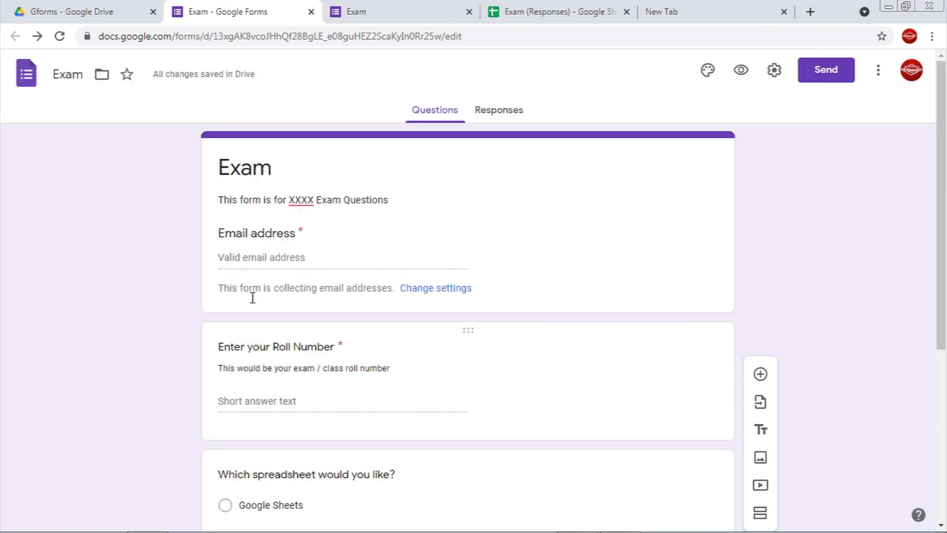
- Untick Other in the checkbox answers and submit the test response
left_click(395, 8)
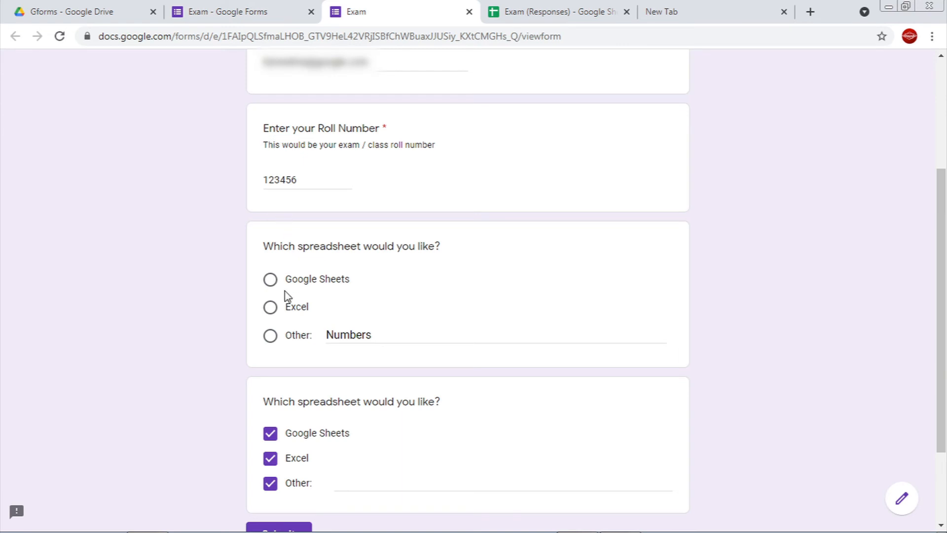
scroll(394, 436, "down", 2)
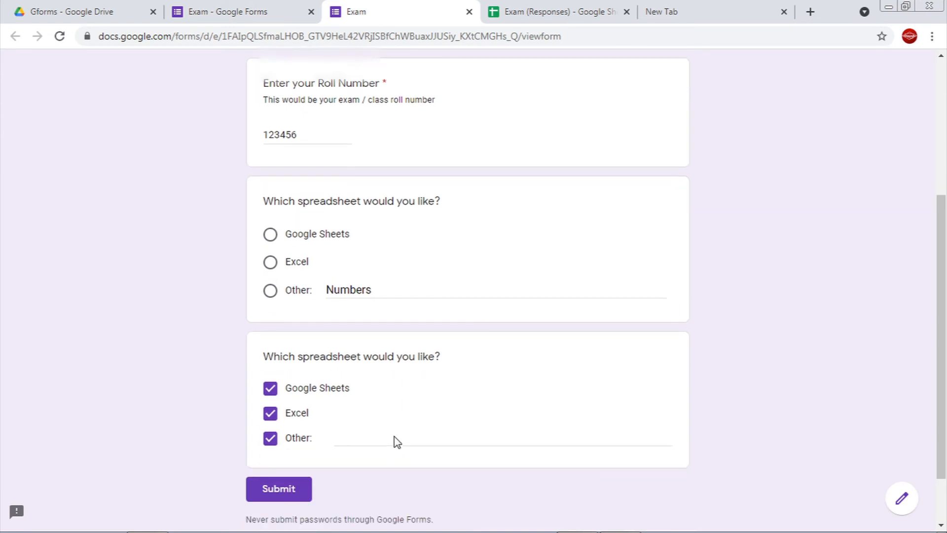
left_click(270, 414)
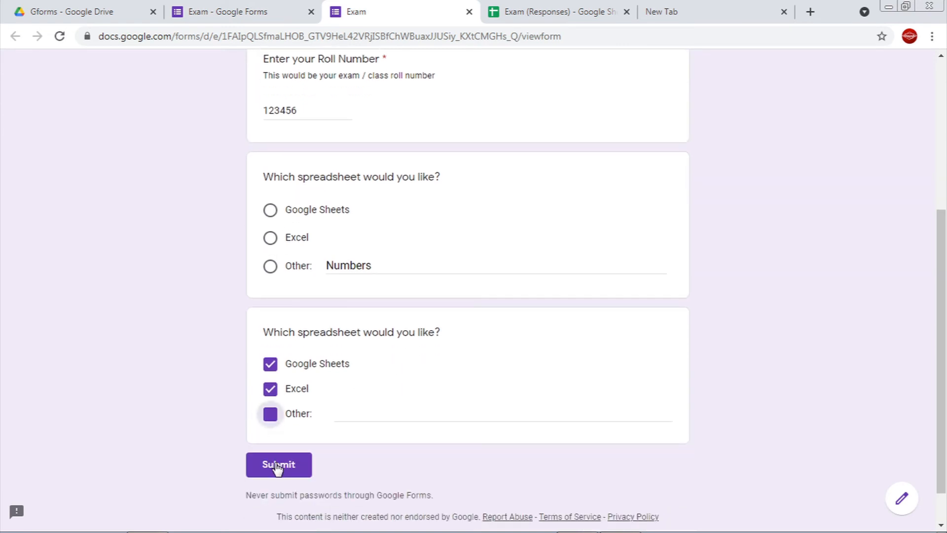
left_click(278, 468)
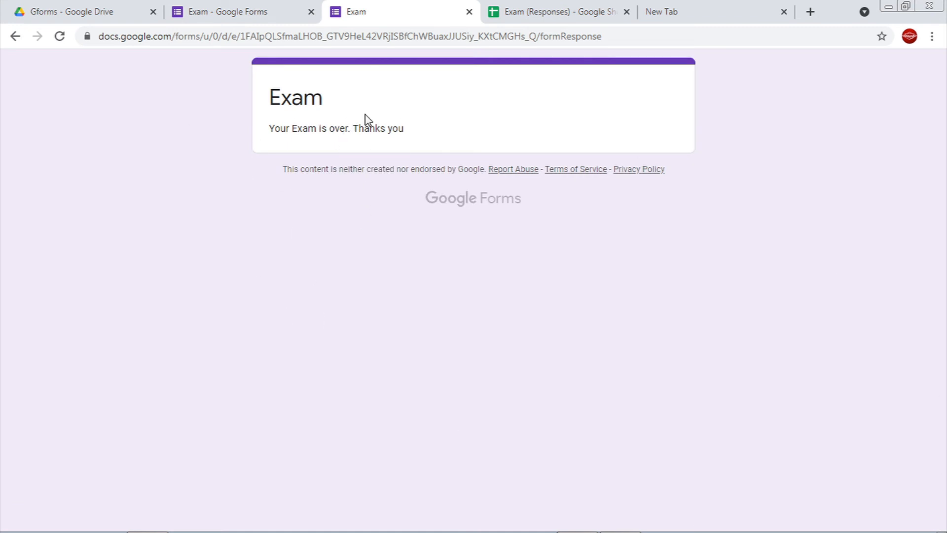
- Reload the form to confirm it was already answered, then view the Exam (Responses) sheet
left_click_drag(423, 128, 274, 130)
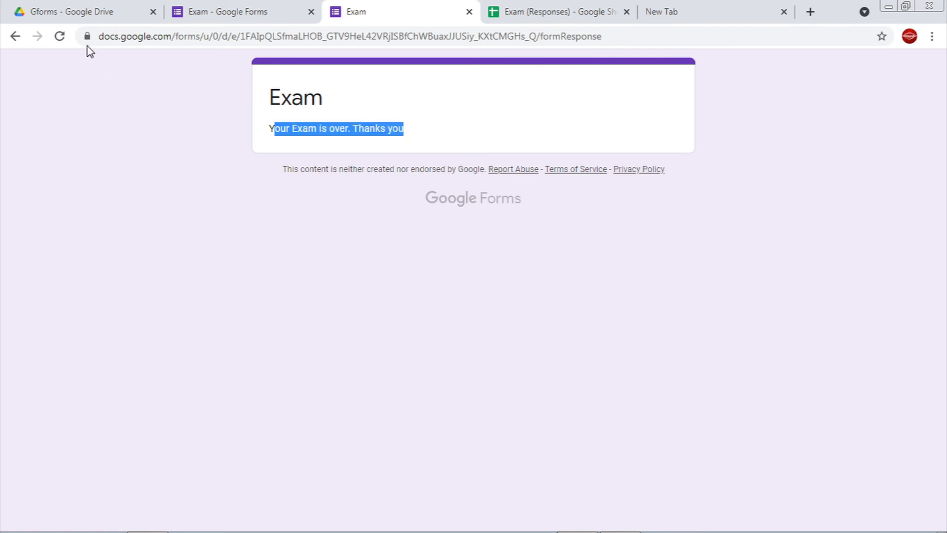
left_click(59, 37)
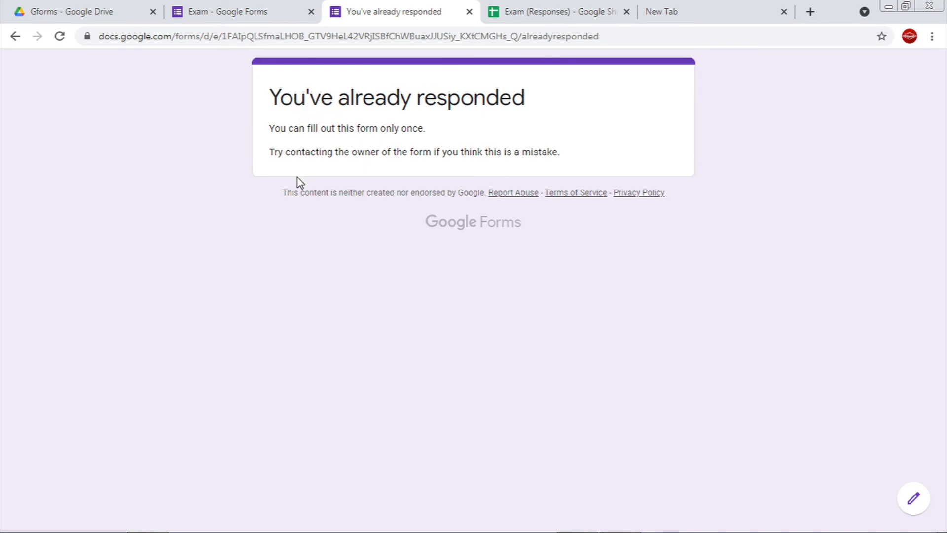
left_click_drag(375, 152, 532, 152)
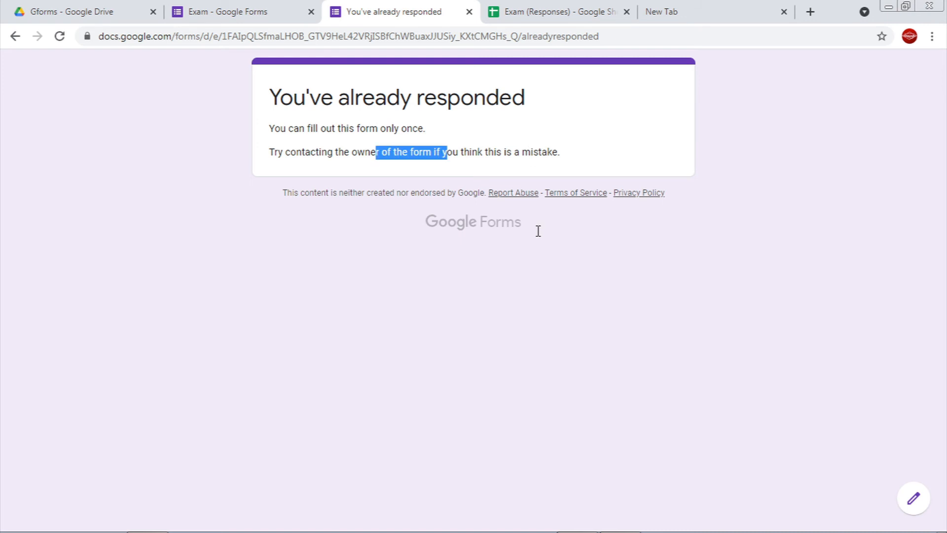
left_click(536, 239)
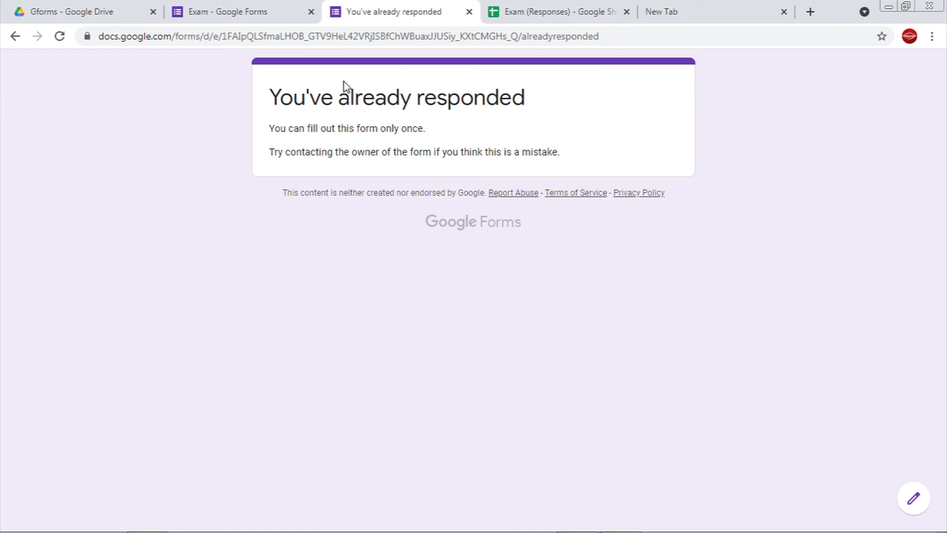
left_click(538, 12)
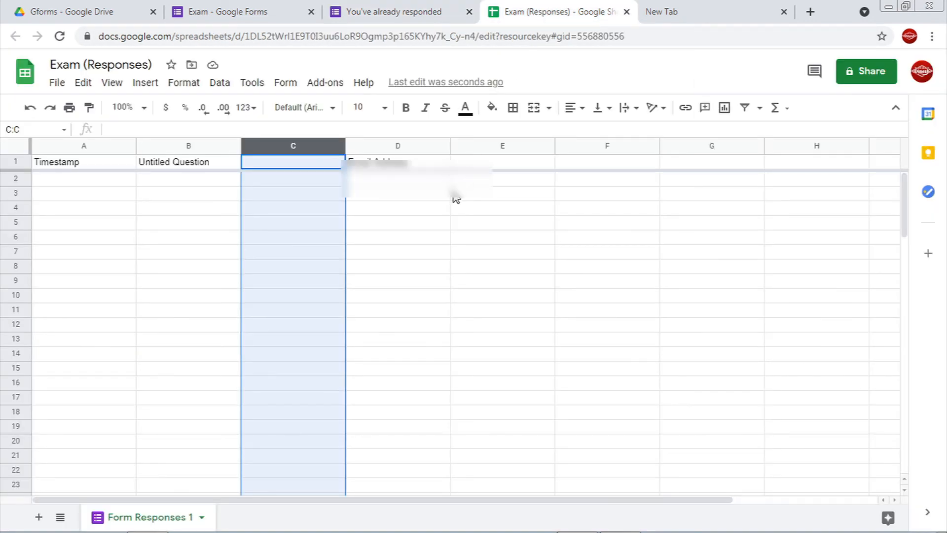
- Reload the responses sheet and move the 'Which spreadsheet' column next to Email Address in column D
left_click(59, 37)
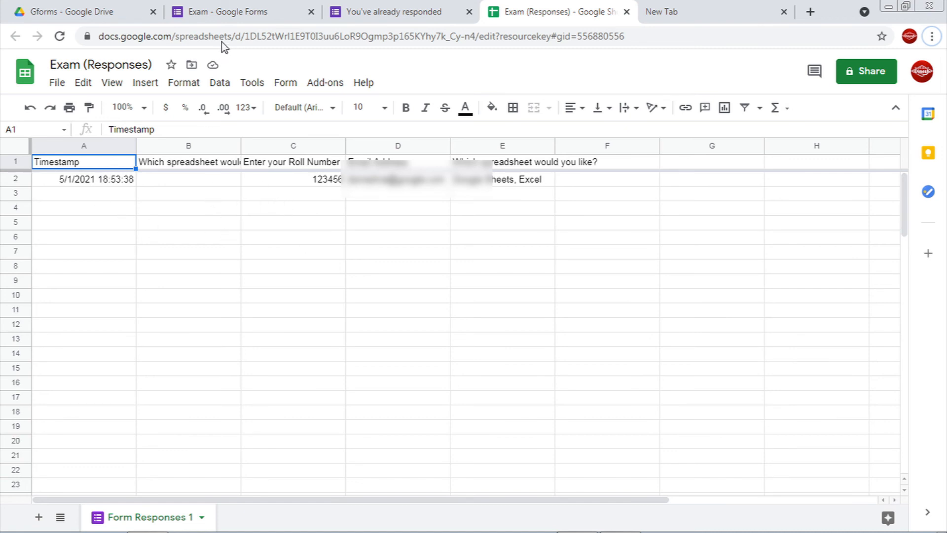
left_click(225, 13)
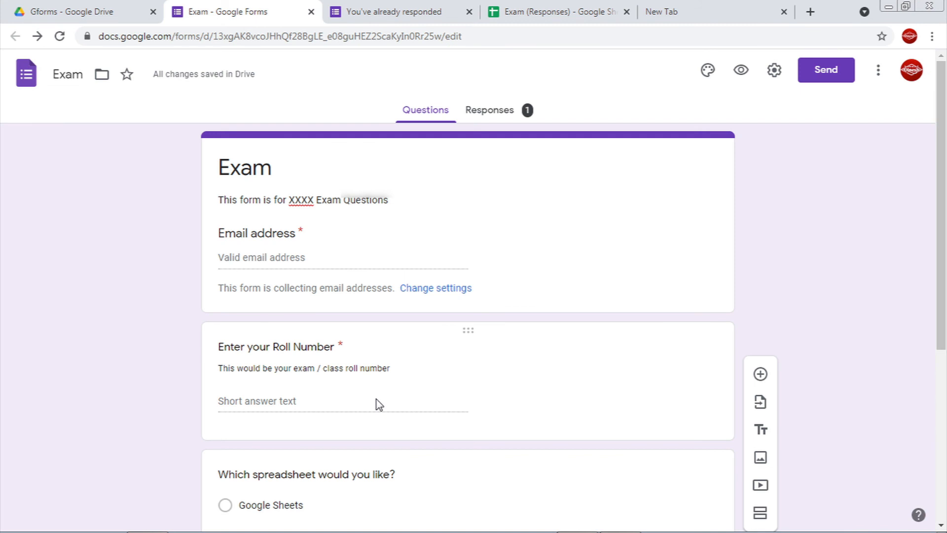
left_click(378, 14)
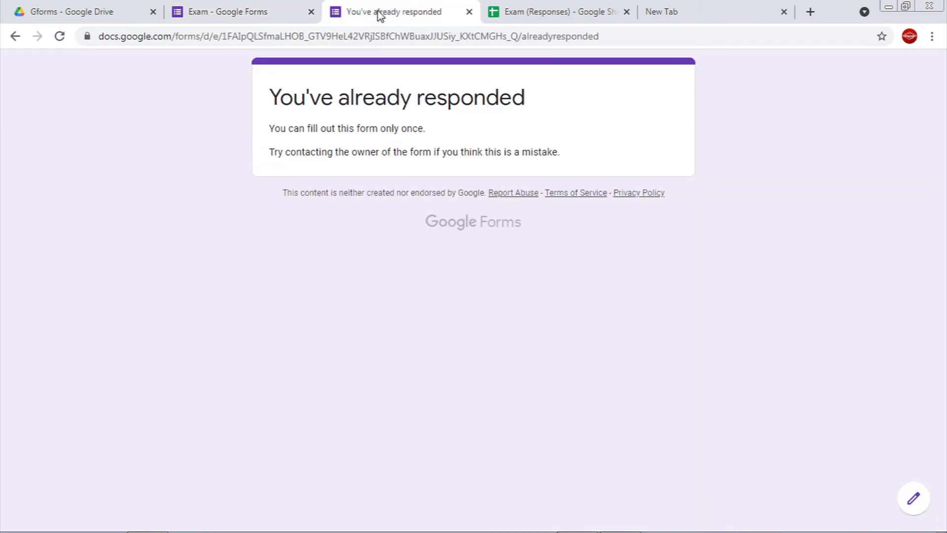
left_click(546, 12)
left_click(183, 237)
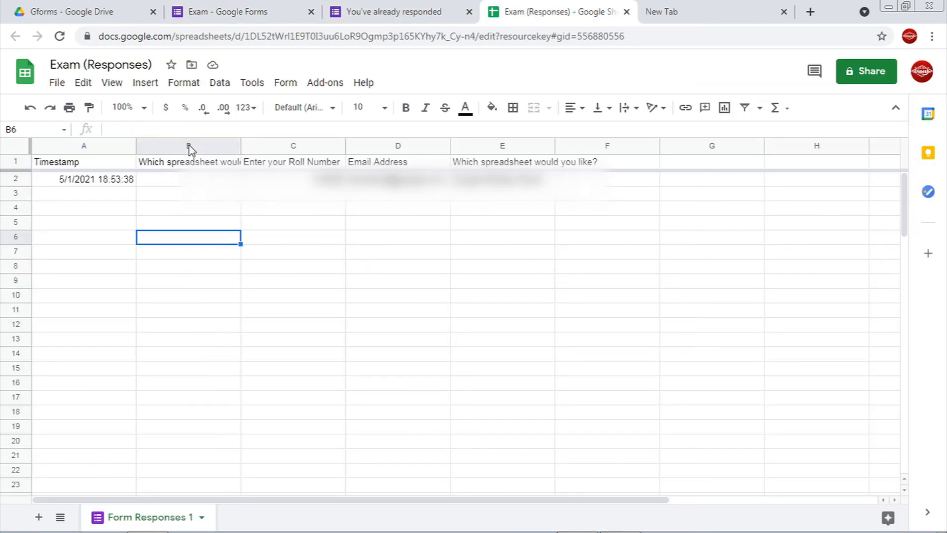
left_click(190, 147)
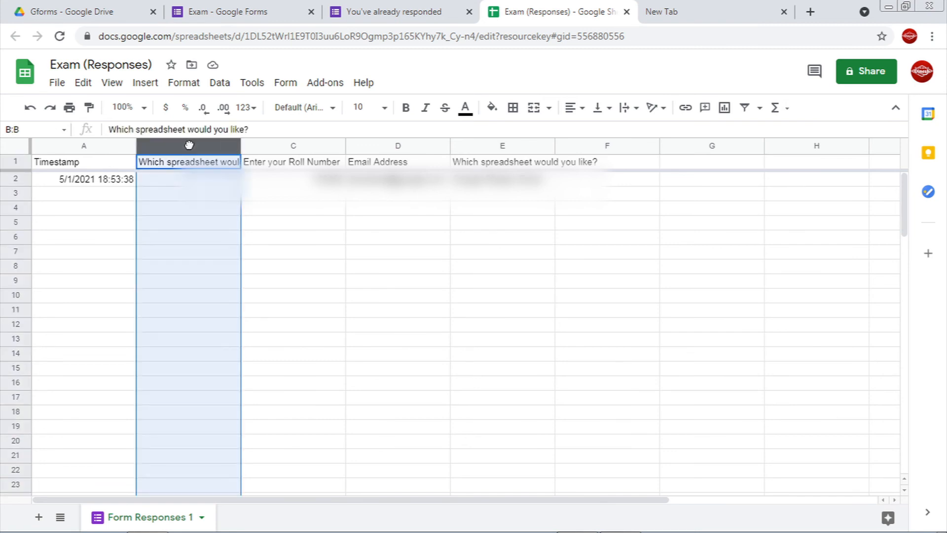
left_click_drag(381, 137, 115, 519)
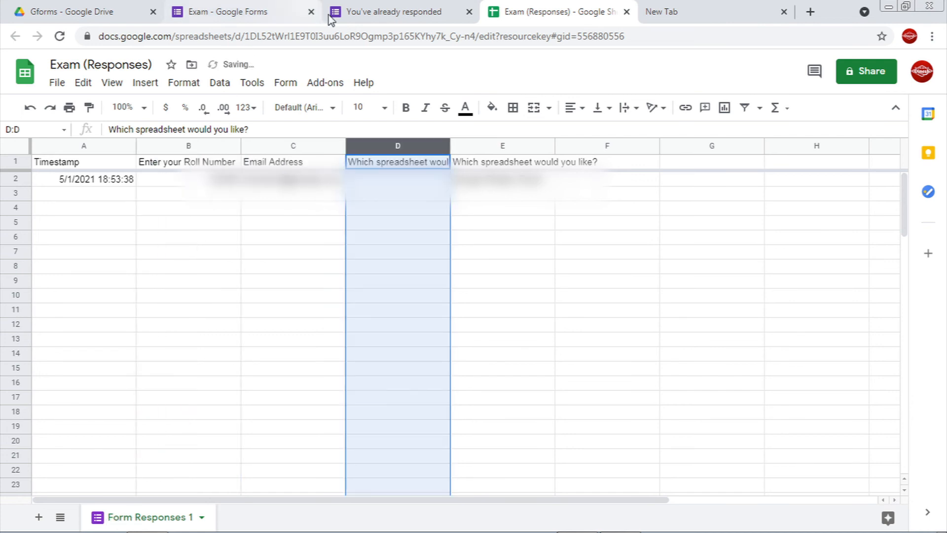
- Compare the responses sheet with the form's Responses summary
left_click(261, 14)
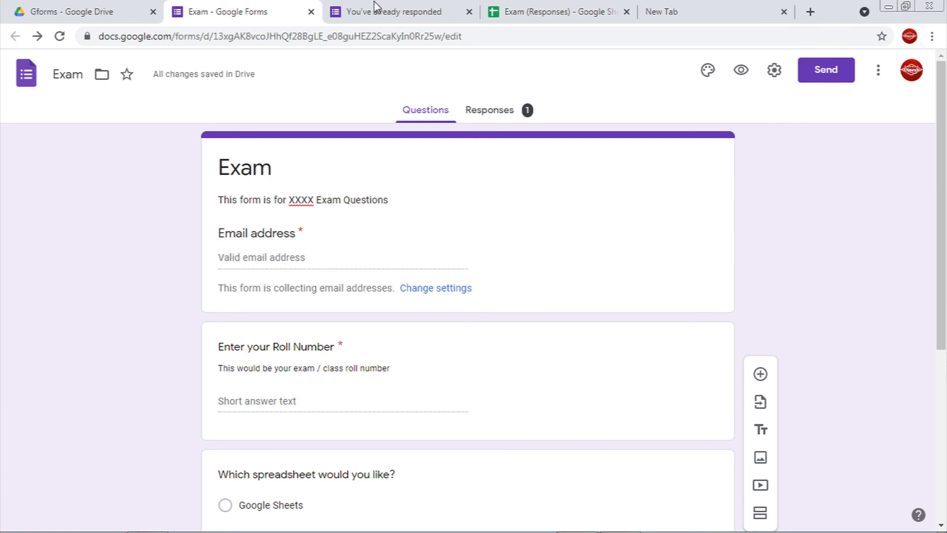
left_click(500, 14)
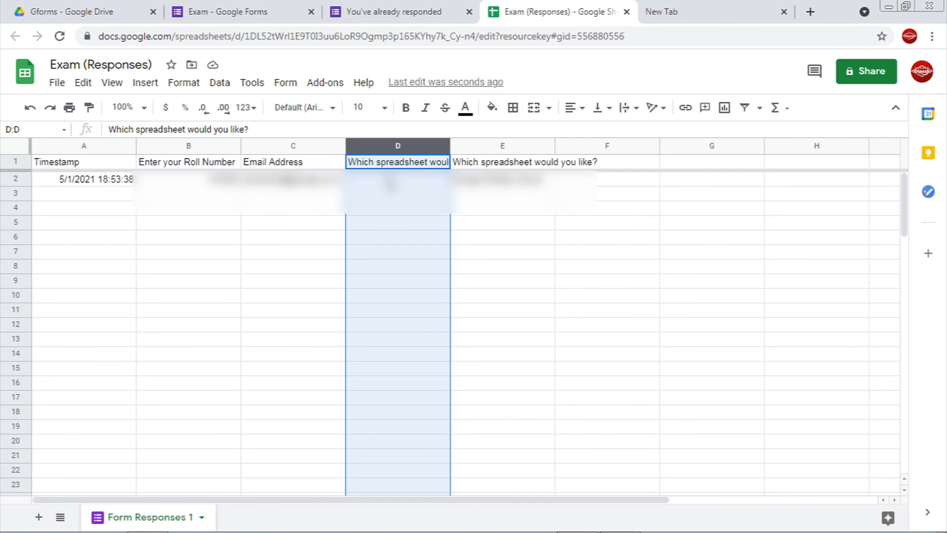
left_click(389, 183)
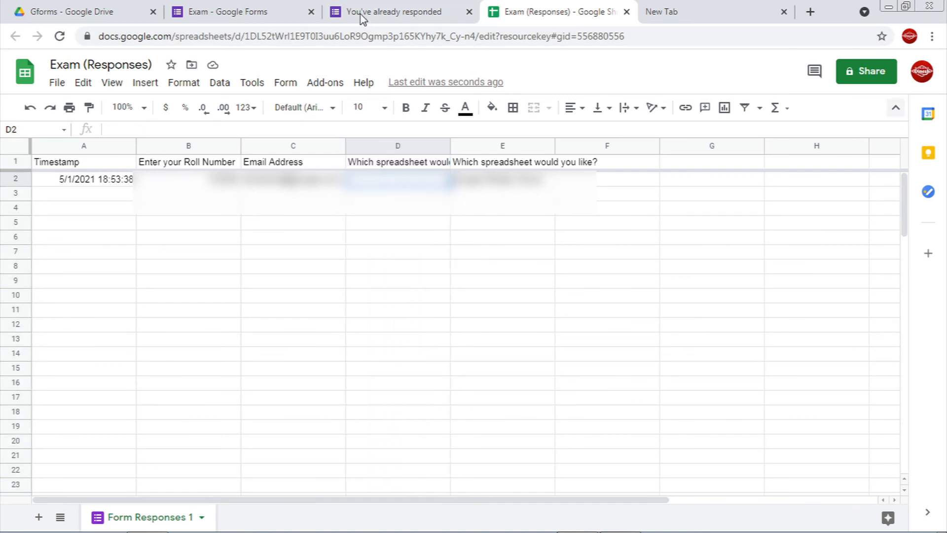
left_click(230, 12)
left_click(489, 111)
left_click(522, 15)
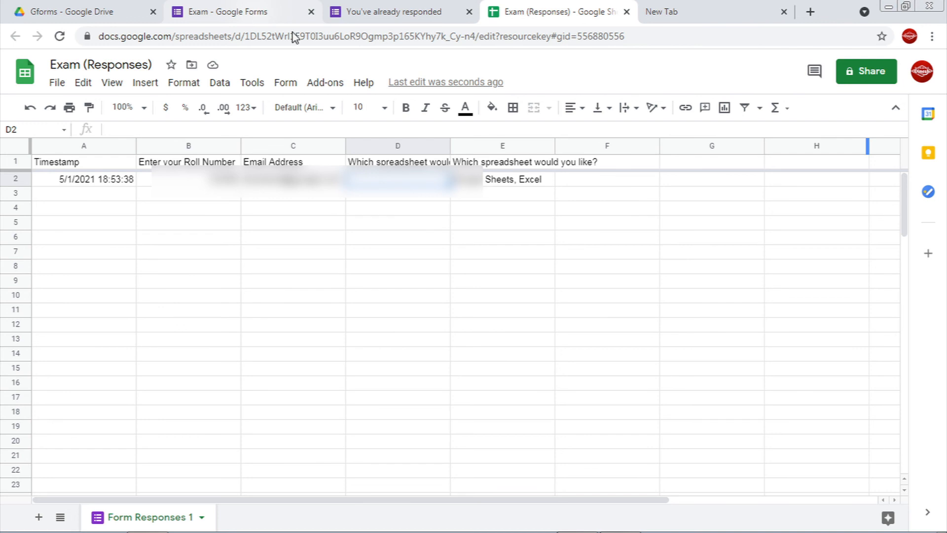
left_click(262, 16)
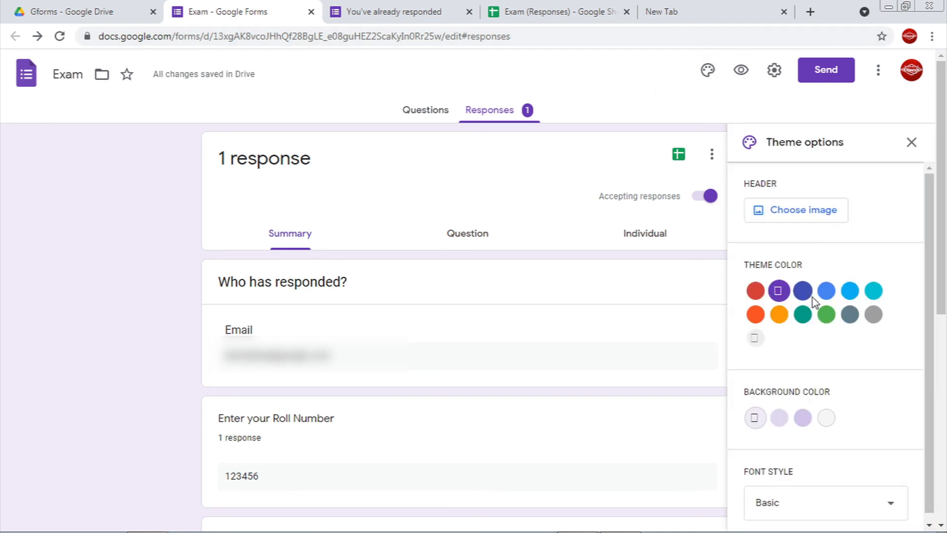
- Set the form's theme colour to green
left_click(806, 286)
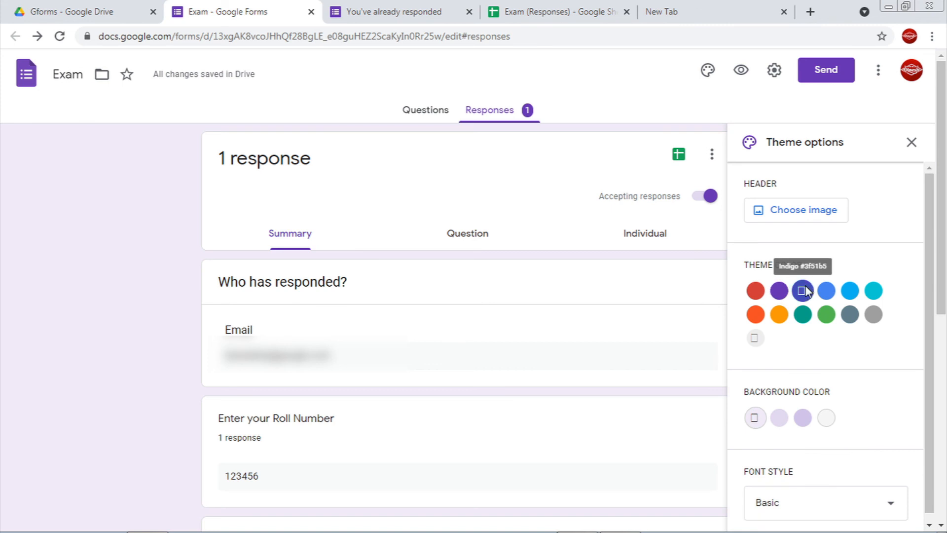
left_click(826, 316)
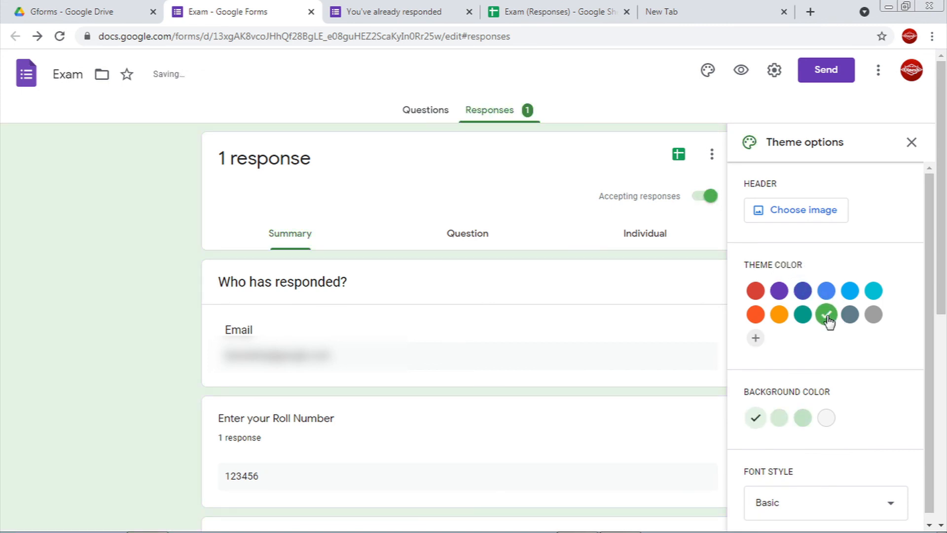
scroll(783, 393, "down", 1)
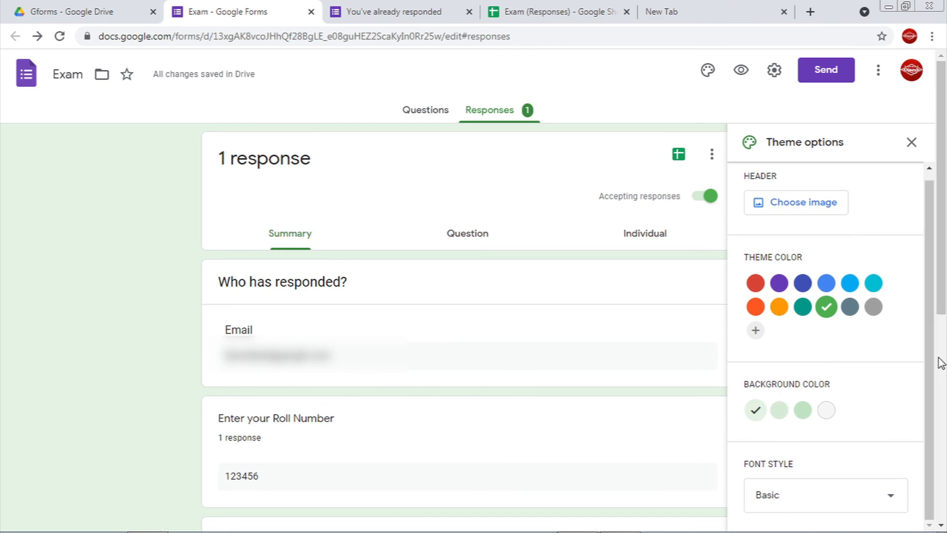
- Insert the open-book header image and close the theme options
left_click(812, 207)
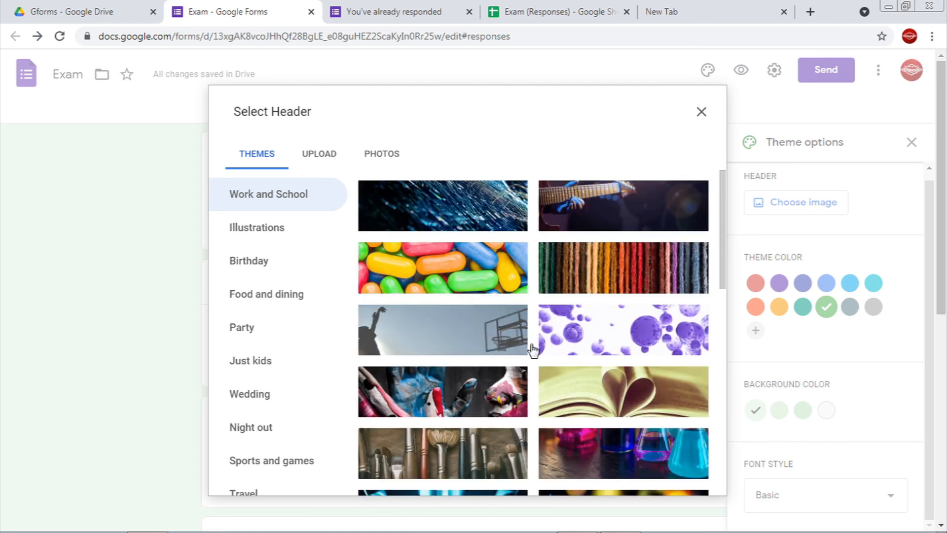
left_click(676, 390)
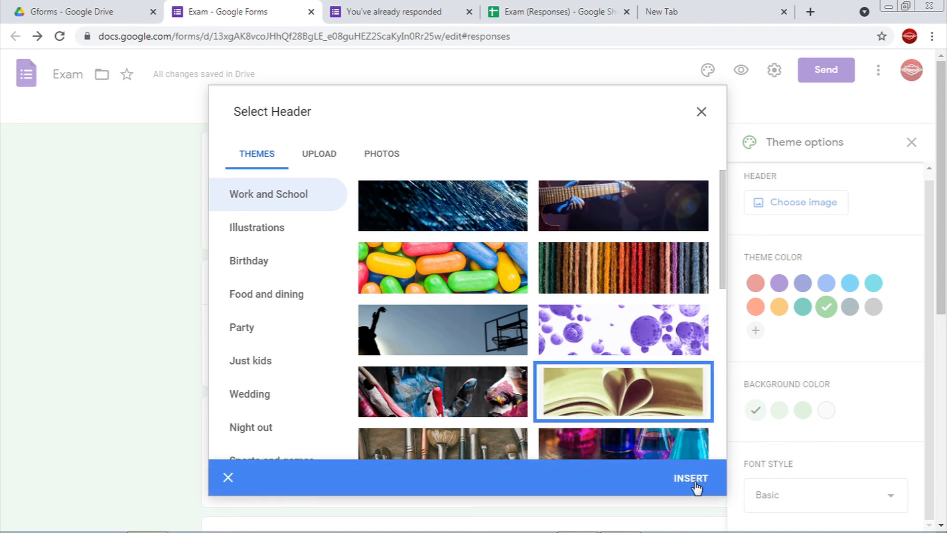
left_click(691, 478)
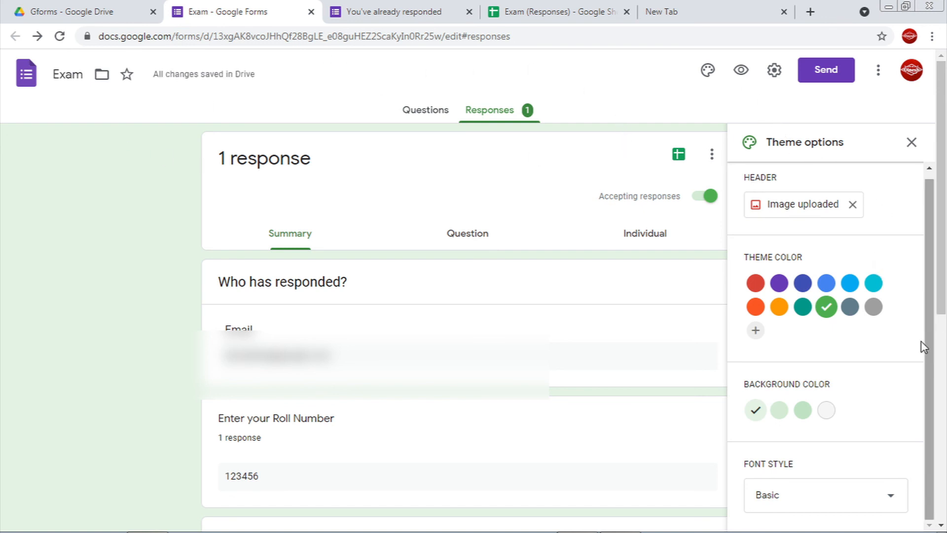
left_click(912, 141)
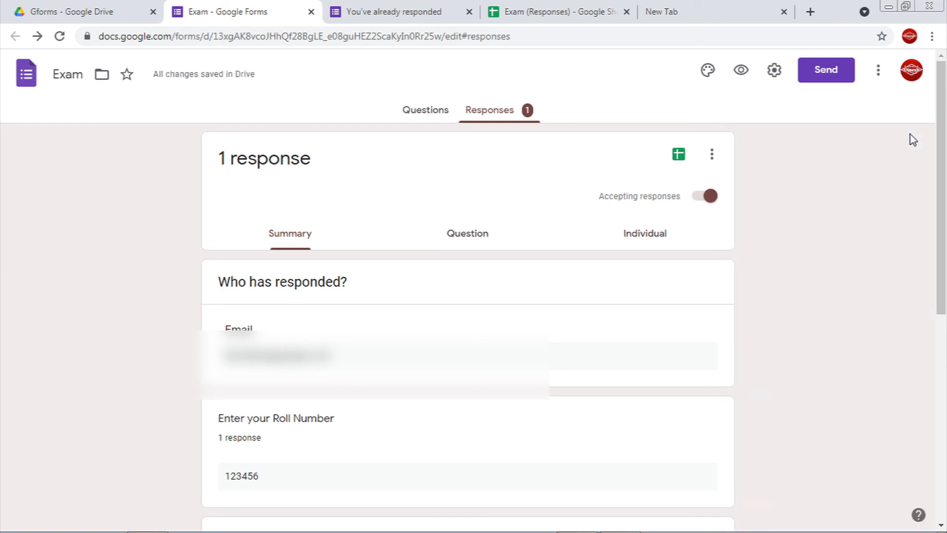
- Show the Exam form's Questions view, with the book header image above the title
left_click_drag(940, 192, 945, 508)
left_click_drag(942, 341, 921, 97)
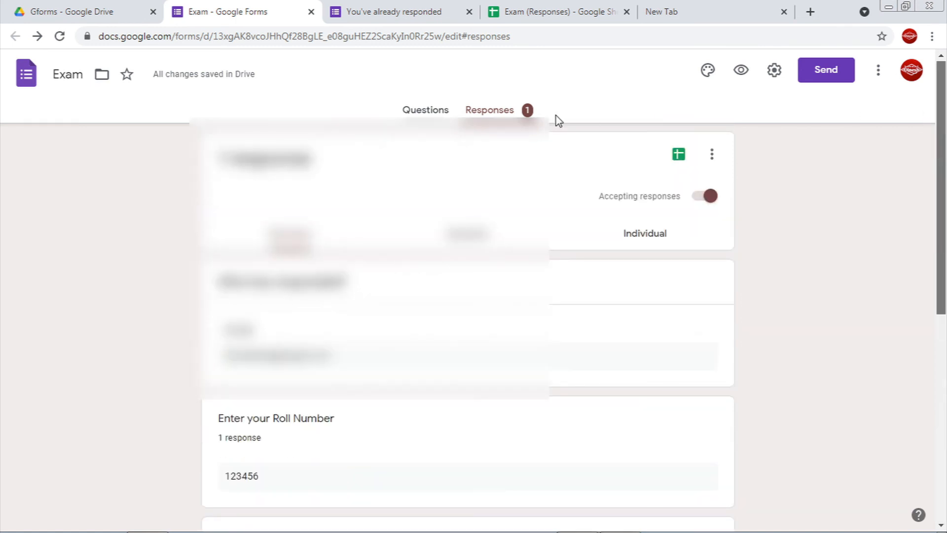
left_click(417, 110)
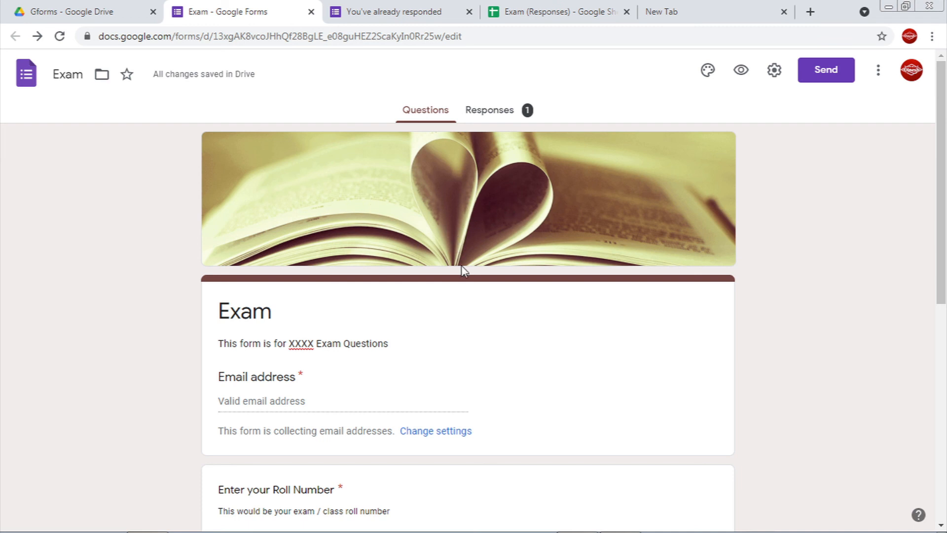
scroll(461, 266, "down", 1)
scroll(462, 269, "down", 4)
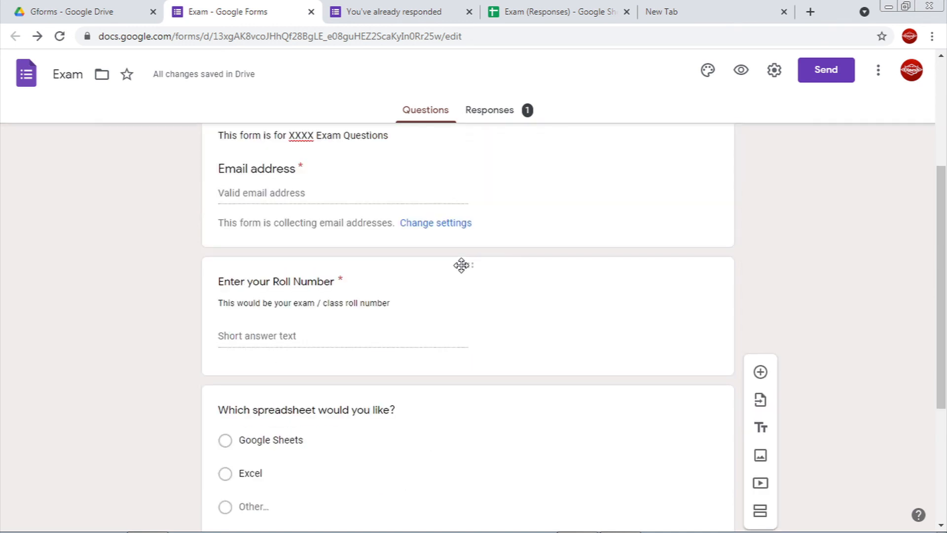
scroll(461, 266, "up", 1)
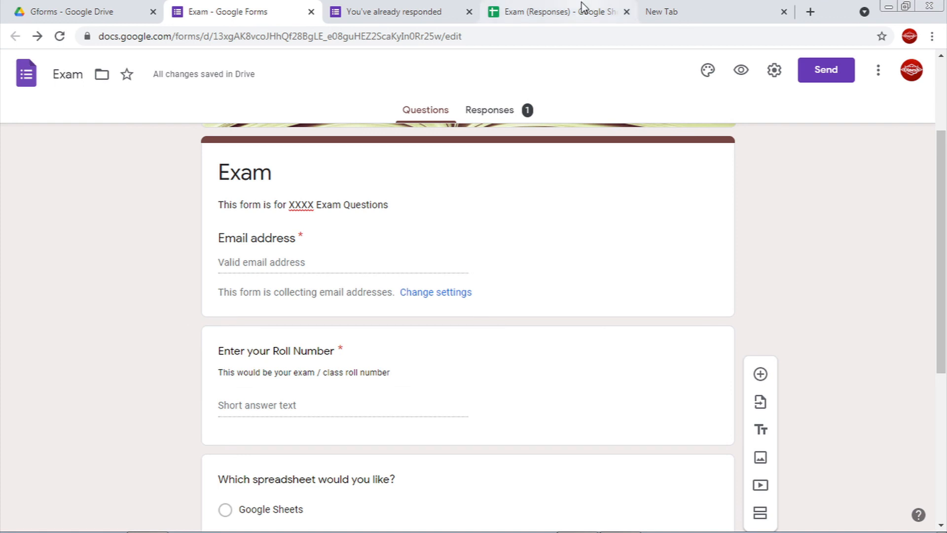
- Check the recorded roll number in the responses sheet, then scroll the form to the spreadsheet questions
left_click(564, 10)
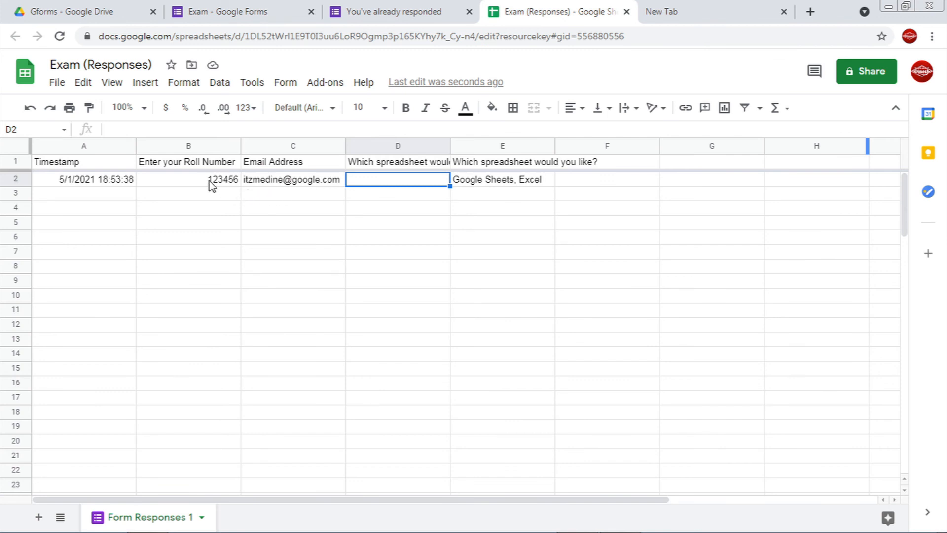
key("Left")
key("Left")
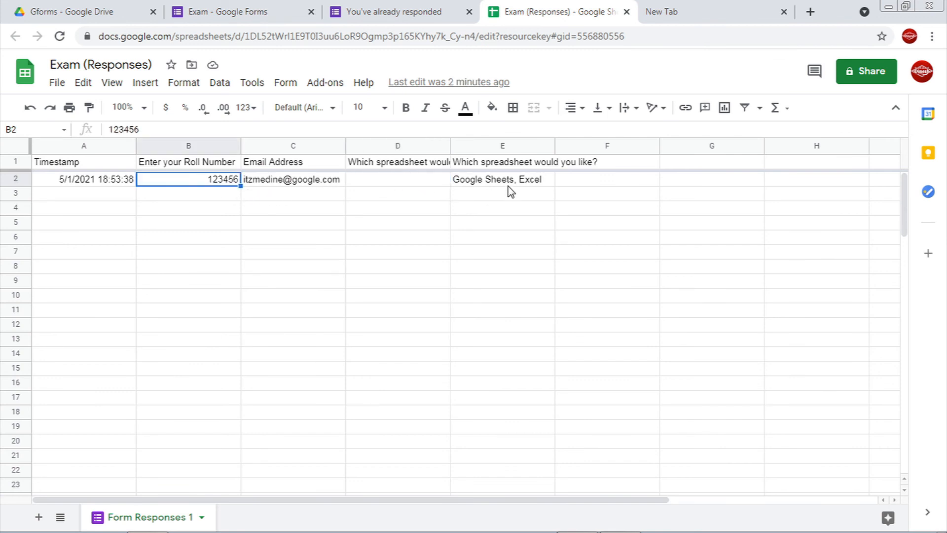
left_click(274, 11)
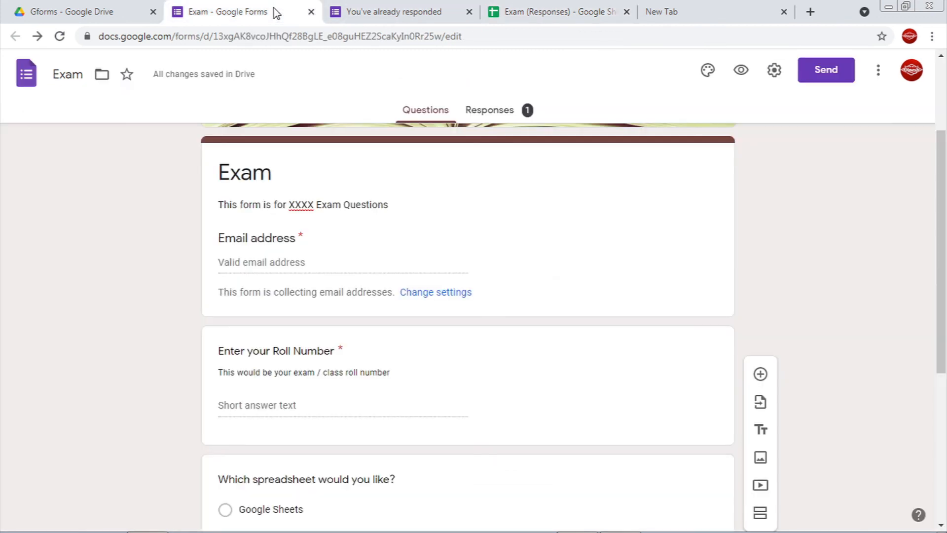
scroll(363, 392, "down", 5)
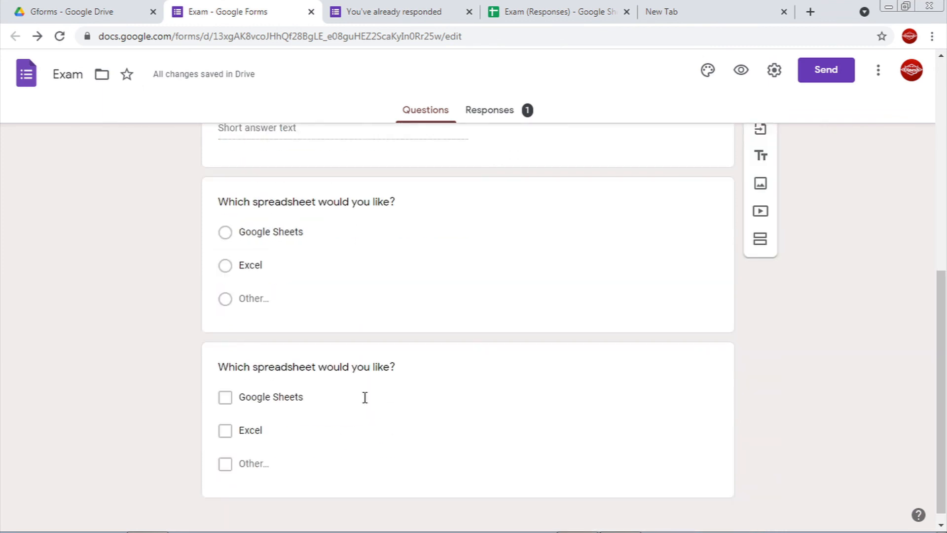